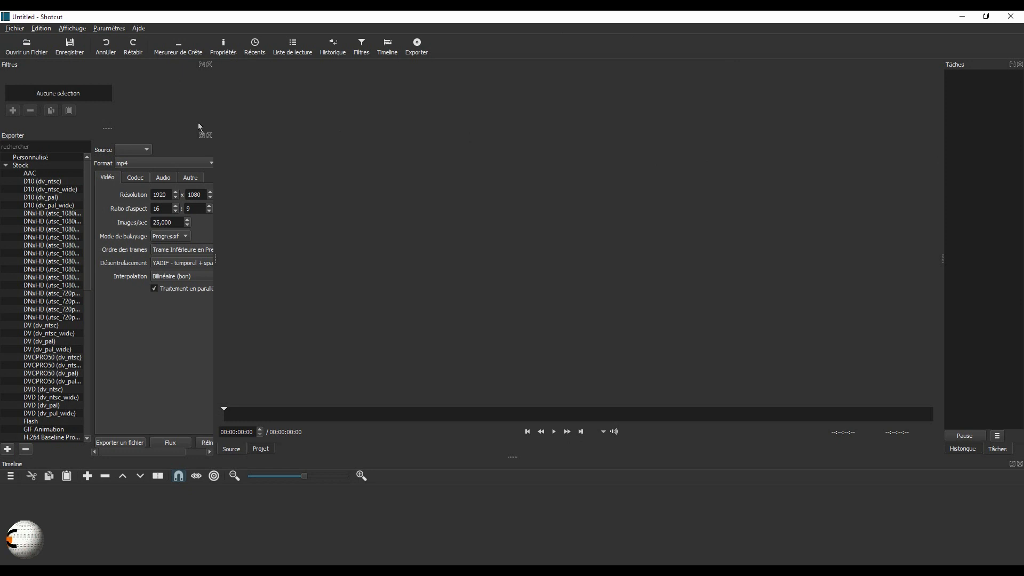
- Restore the default interface layout and show the Timeline panel
{"action": "left_click", "coordinate": [80, 32]}
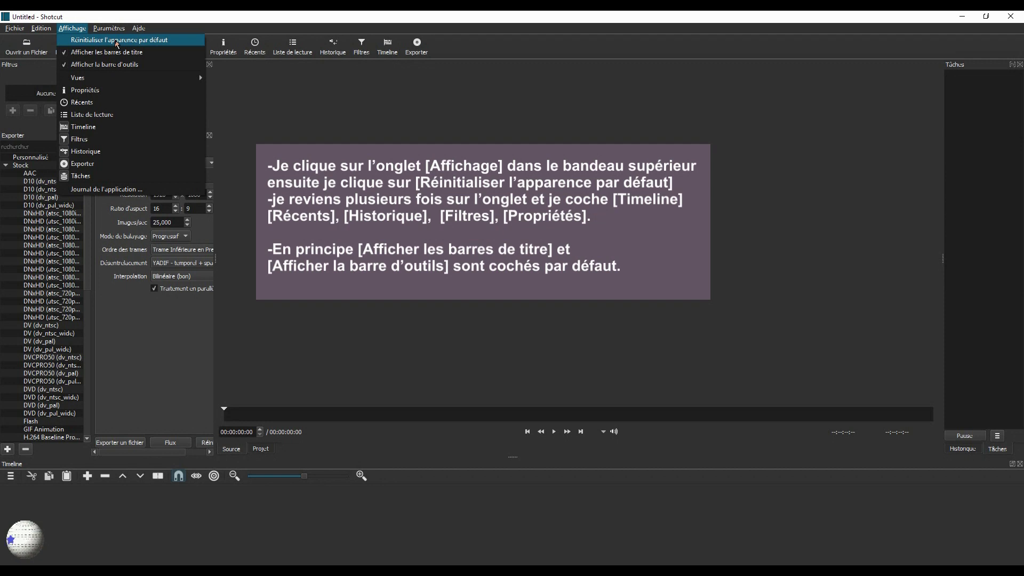
{"action": "left_click", "coordinate": [117, 42]}
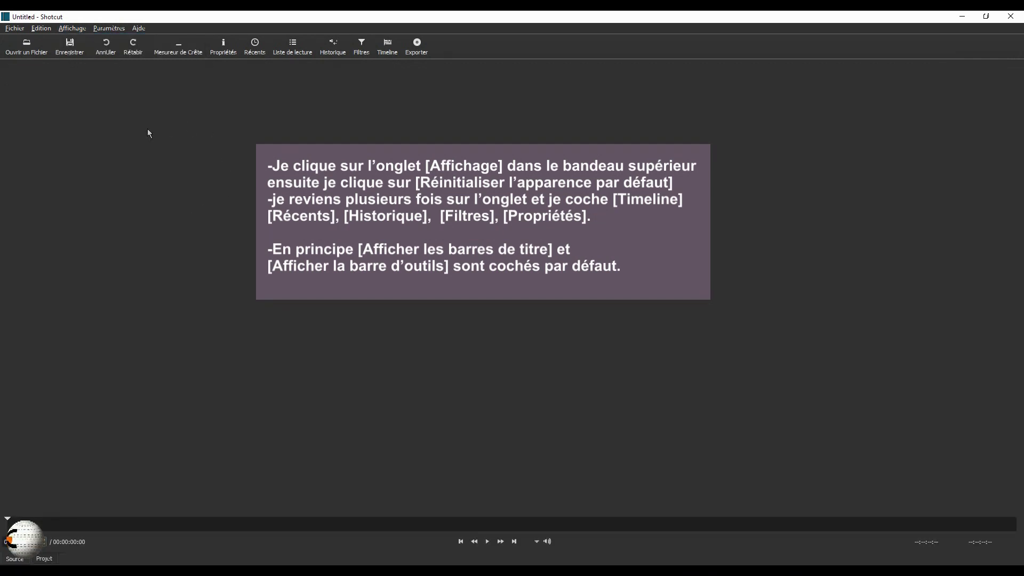
{"action": "left_click", "coordinate": [78, 31]}
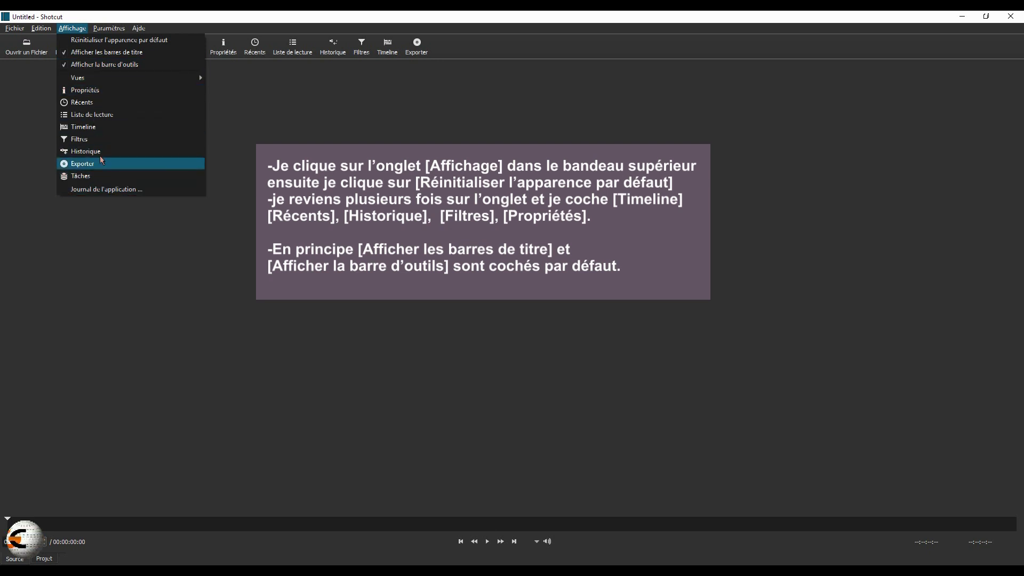
{"action": "left_click", "coordinate": [86, 128]}
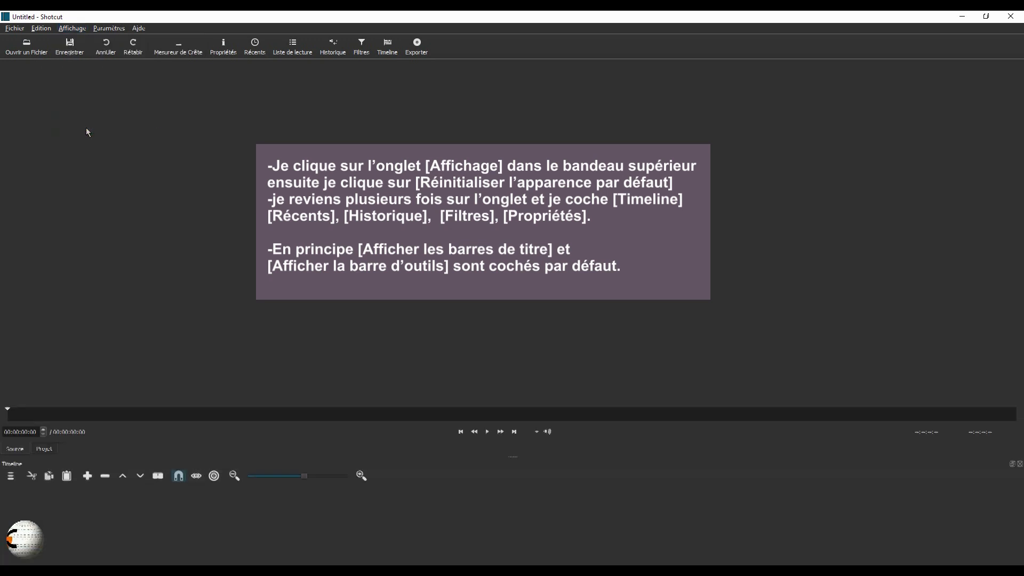
- Show the Historique, Récents and Filtres panels in the workspace
{"action": "left_click", "coordinate": [72, 28]}
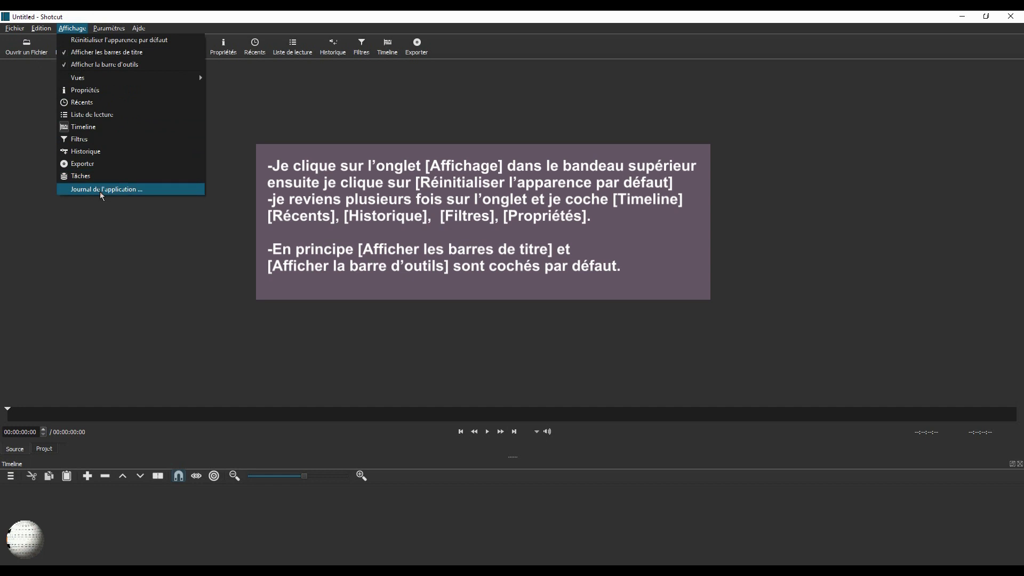
{"action": "left_click", "coordinate": [85, 155]}
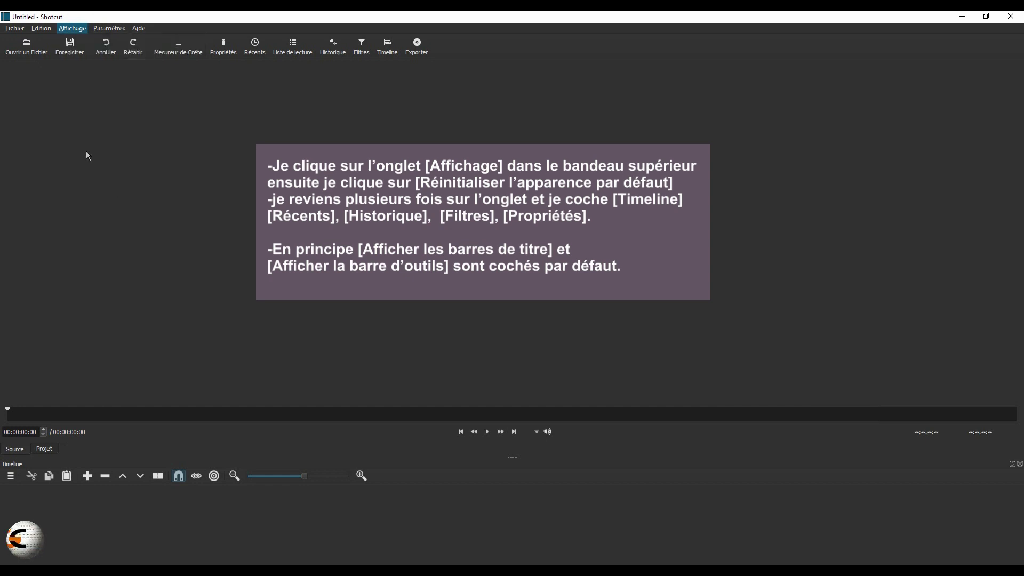
{"action": "left_click", "coordinate": [75, 29]}
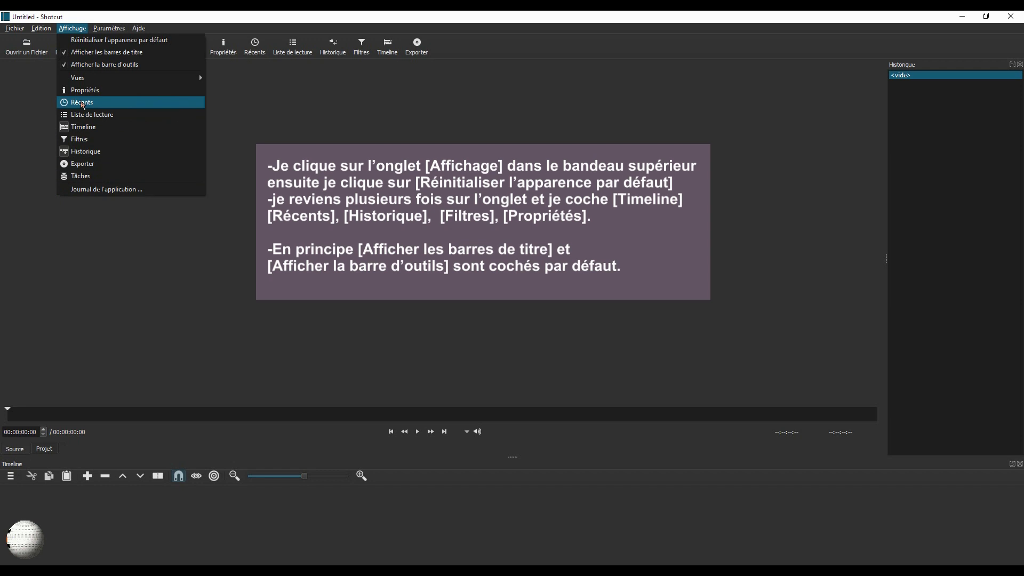
{"action": "left_click", "coordinate": [82, 103]}
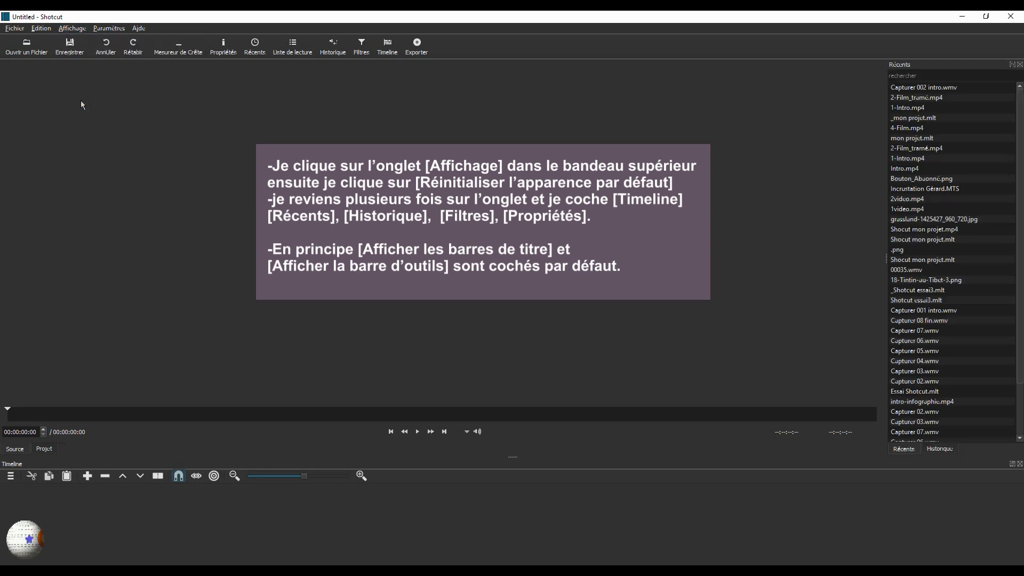
{"action": "left_click", "coordinate": [77, 30]}
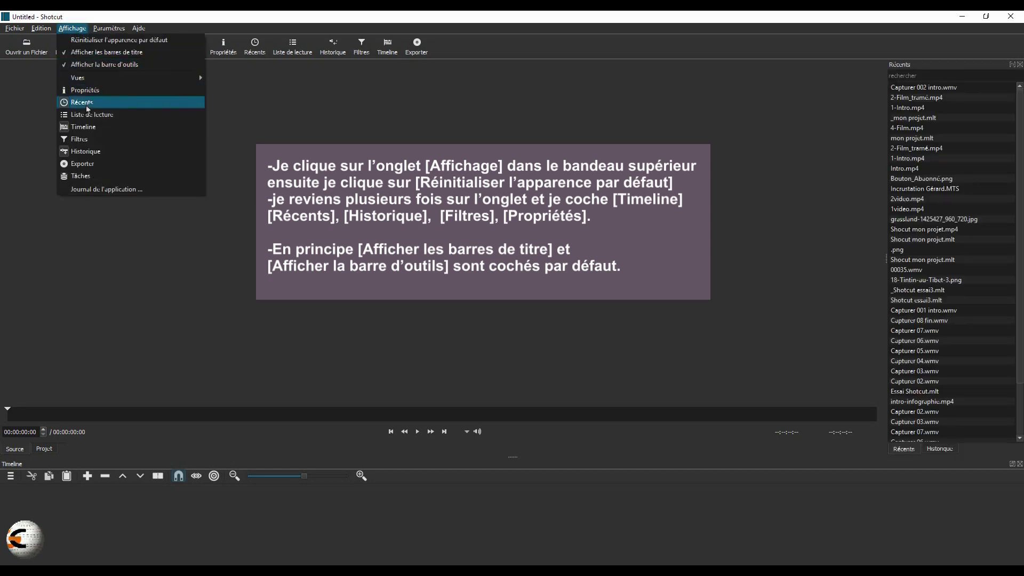
{"action": "left_click", "coordinate": [85, 141]}
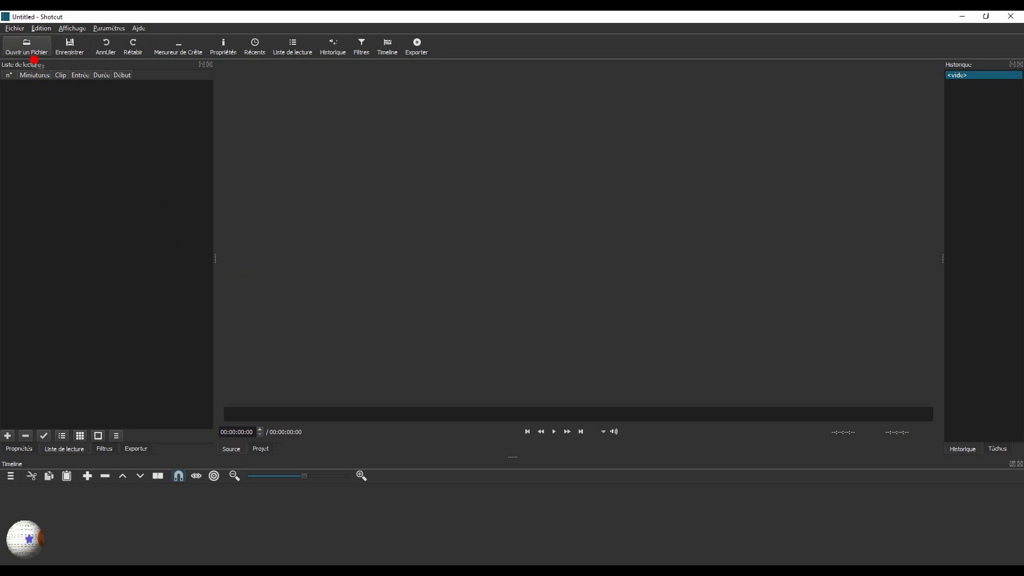
{"action": "left_click", "coordinate": [17, 30]}
{"action": "left_click", "coordinate": [16, 28]}
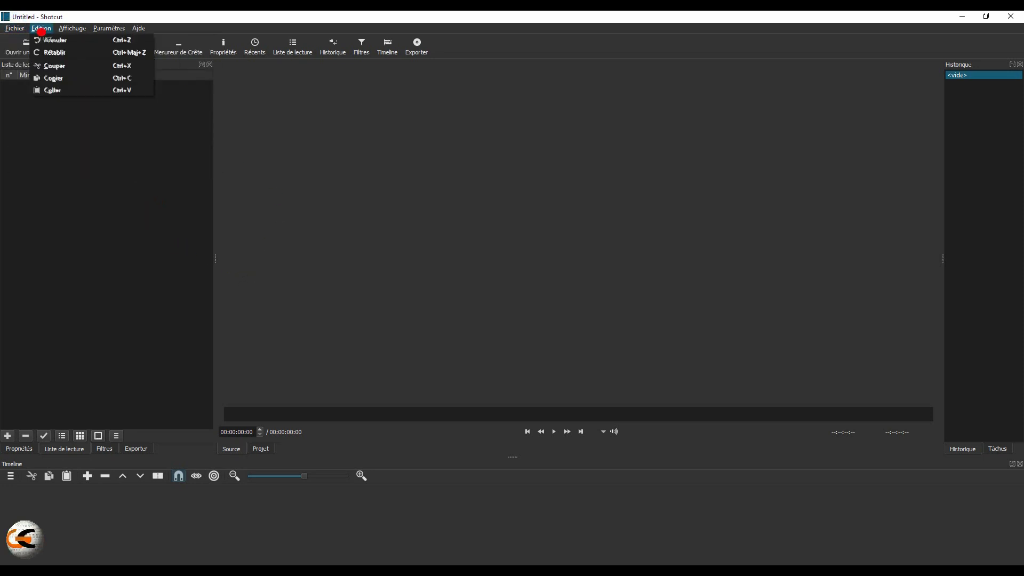
{"action": "left_click", "coordinate": [70, 29]}
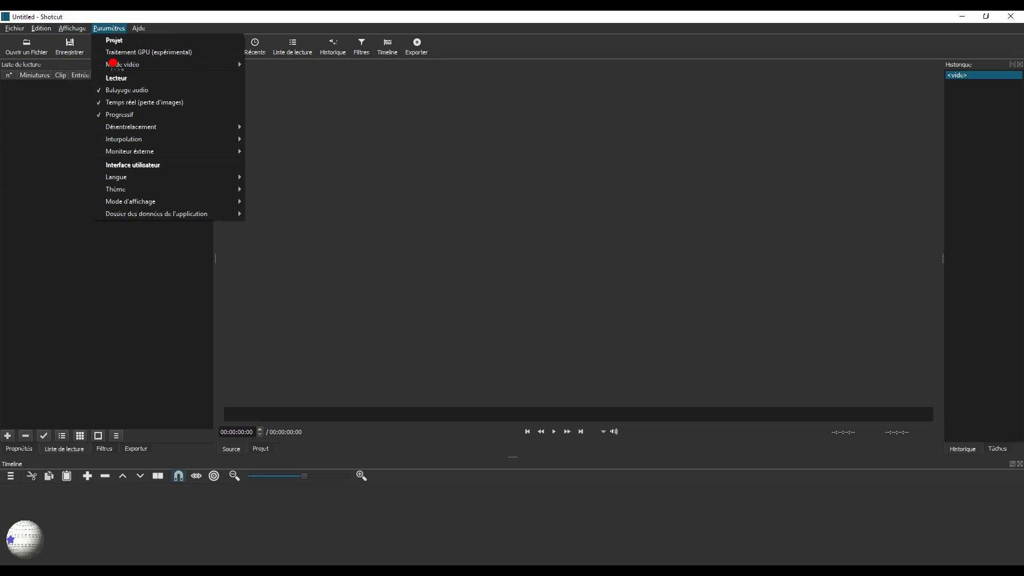
{"action": "left_click", "coordinate": [435, 248]}
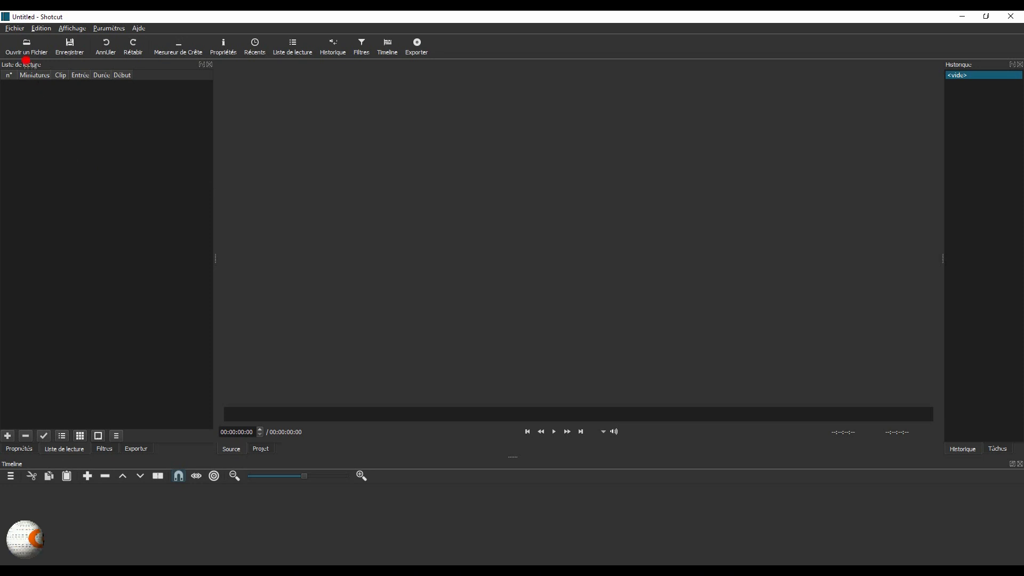
- Open the clip 1-Intro.mp4 from the "3-Mon premier montage vidéo" folder in the source player
{"action": "left_click", "coordinate": [27, 45]}
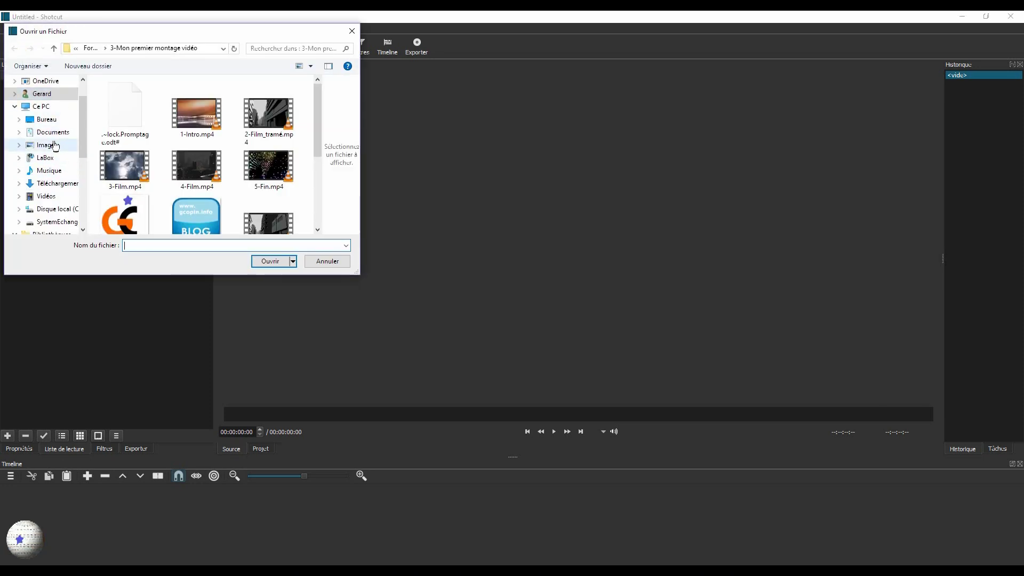
{"action": "left_click", "coordinate": [53, 134]}
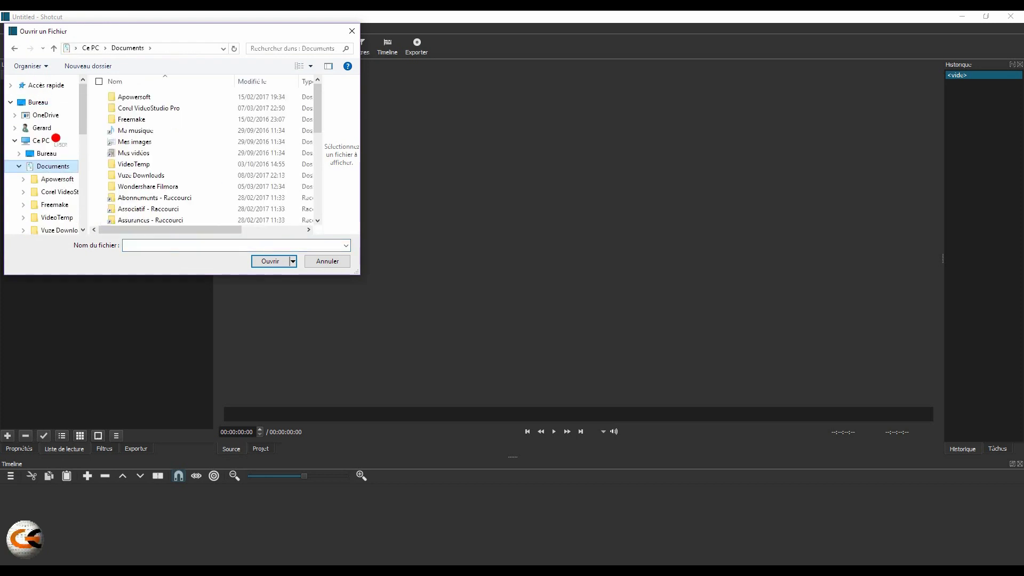
{"action": "left_click", "coordinate": [14, 48]}
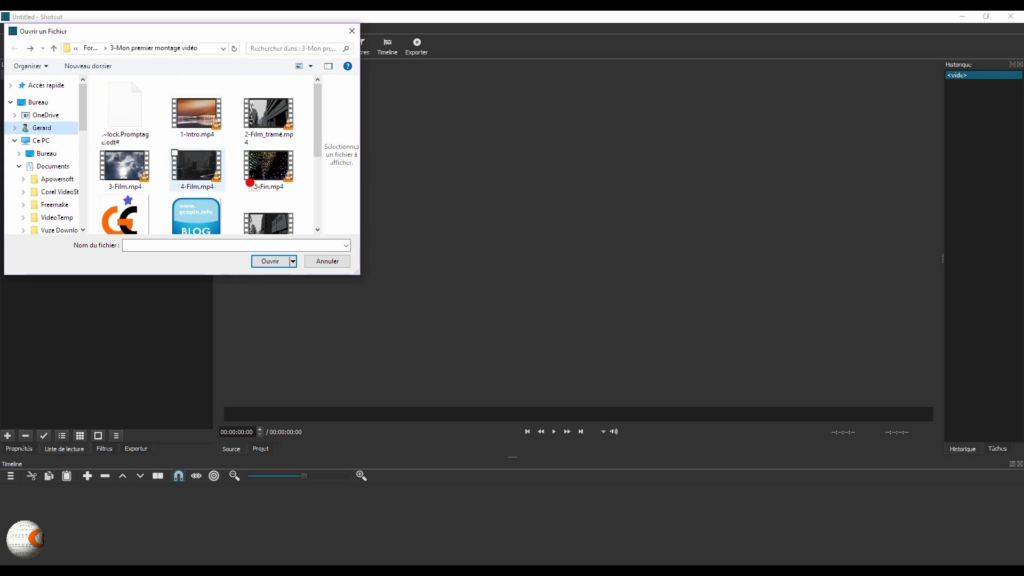
{"action": "mouse_move", "coordinate": [316, 146]}
{"action": "left_mouse_down"}
{"action": "mouse_move", "coordinate": [300, 224]}
{"action": "mouse_move", "coordinate": [309, 133]}
{"action": "left_mouse_up"}
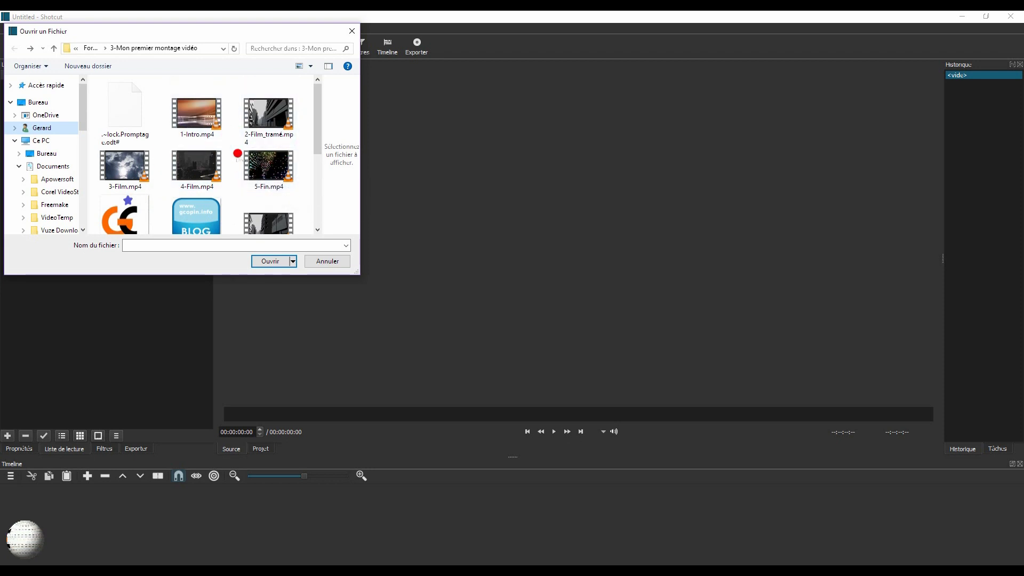
{"action": "left_click_drag", "start_coordinate": [318, 144], "coordinate": [318, 168]}
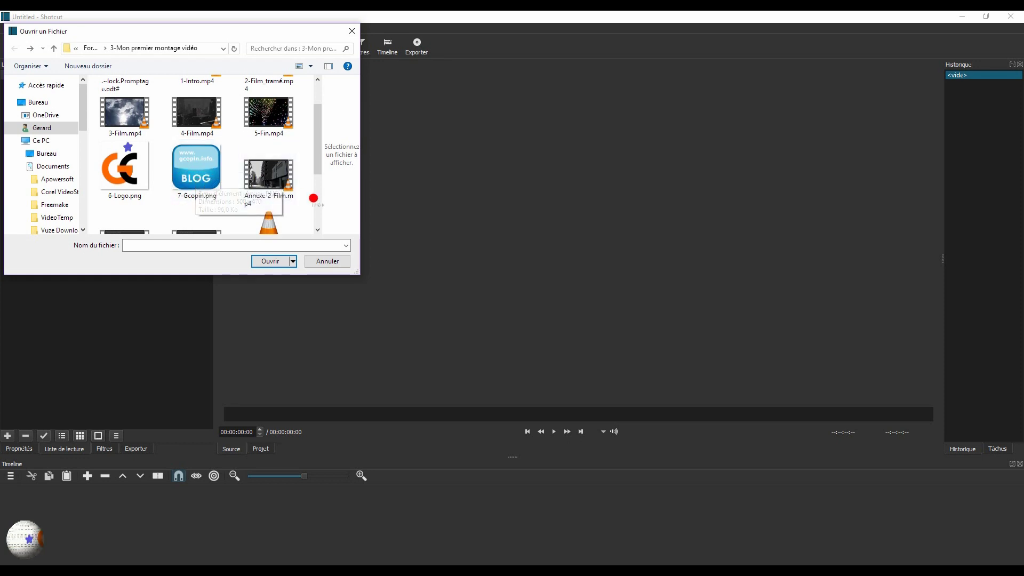
{"action": "left_click_drag", "start_coordinate": [313, 154], "coordinate": [324, 106]}
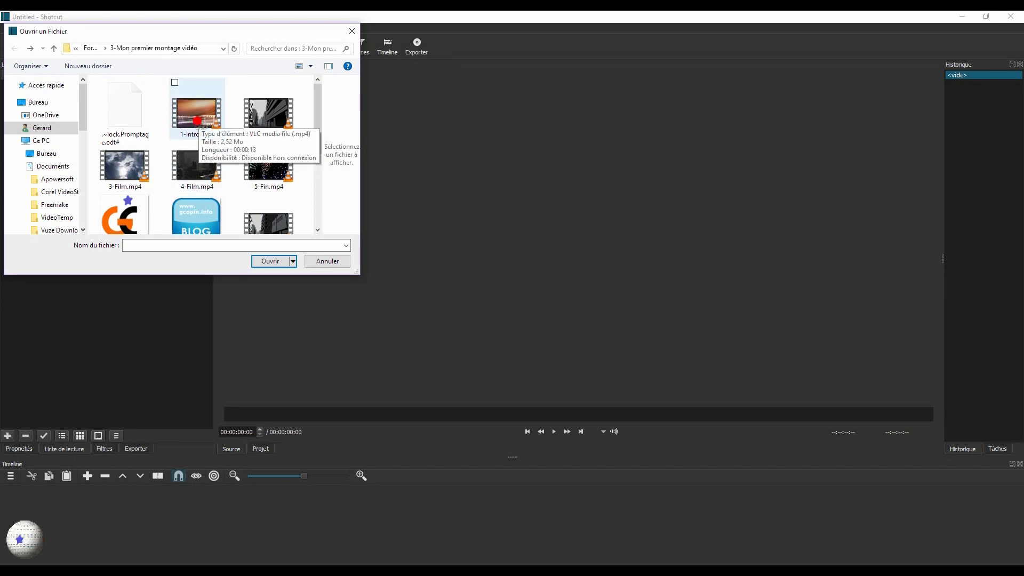
{"action": "double_click", "coordinate": [197, 121]}
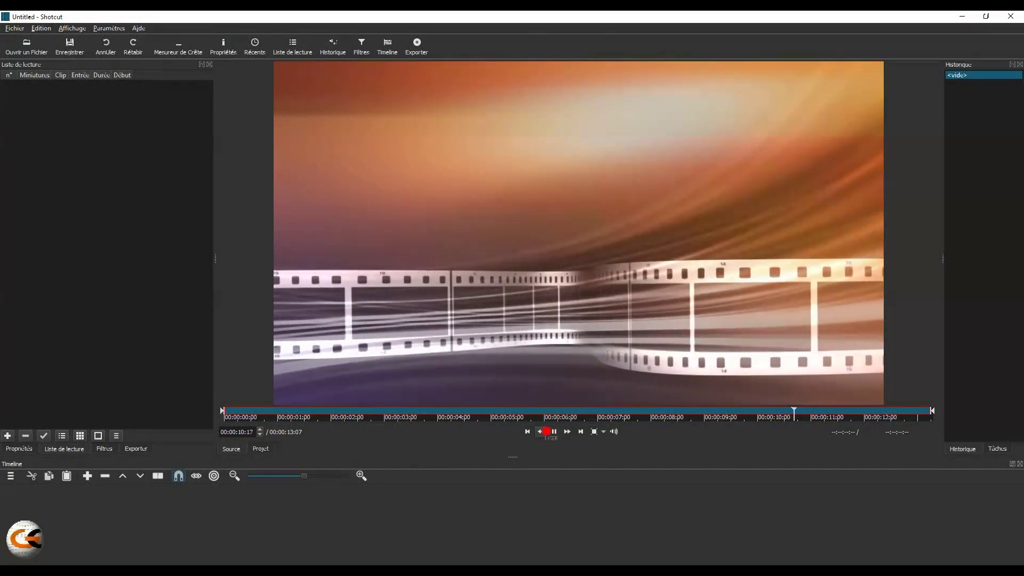
- Preview the intro clip by pausing, rewinding and resuming its playback
{"action": "left_click", "coordinate": [555, 433]}
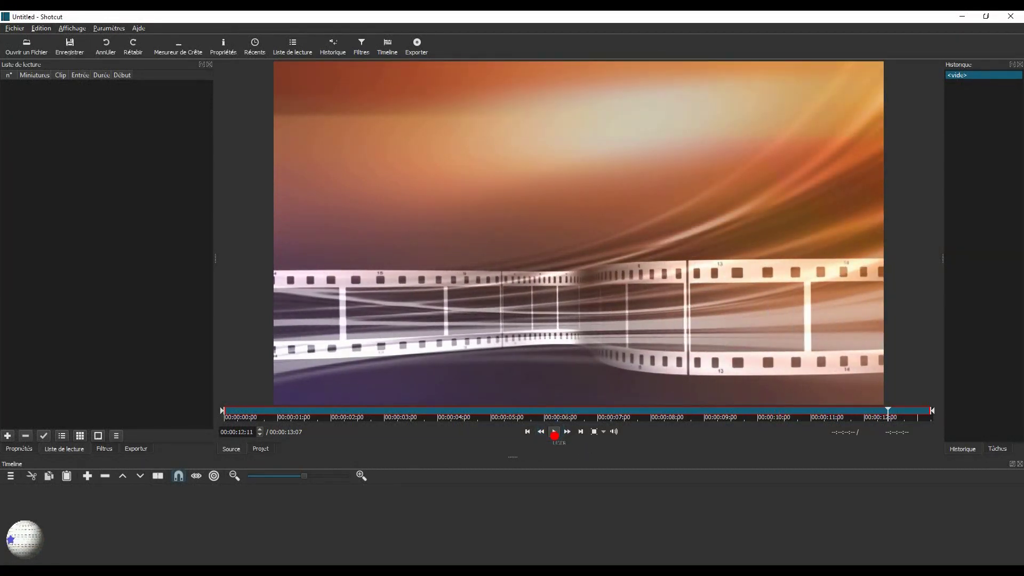
{"action": "left_click", "coordinate": [541, 432]}
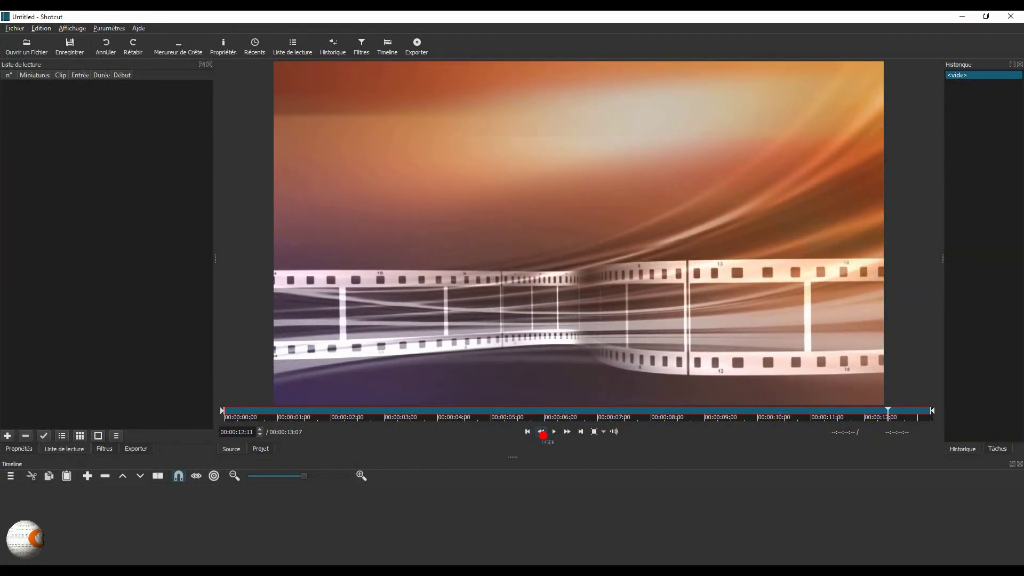
{"action": "left_click", "coordinate": [554, 432]}
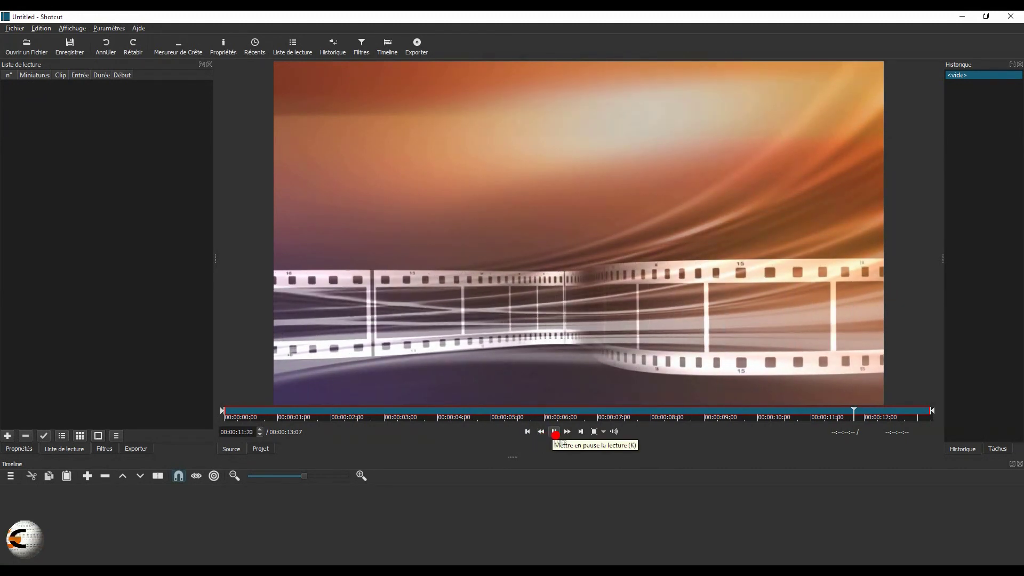
{"action": "left_click", "coordinate": [554, 433]}
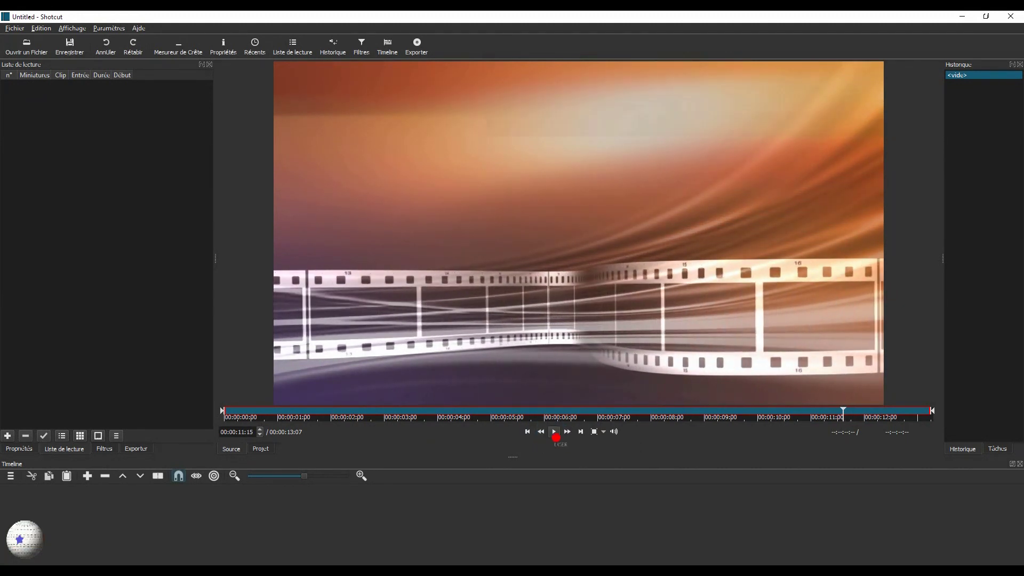
{"action": "left_click", "coordinate": [555, 435]}
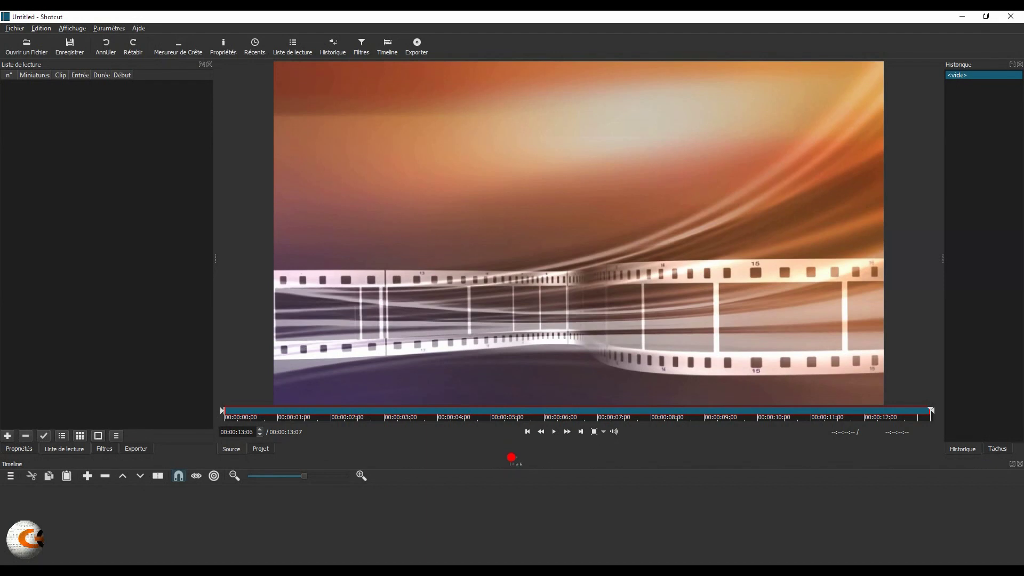
- Make the timeline area slightly taller and try out a different width for the Historique panel
{"action": "left_click_drag", "start_coordinate": [511, 457], "coordinate": [500, 423]}
{"action": "left_click_drag", "start_coordinate": [512, 387], "coordinate": [512, 446]}
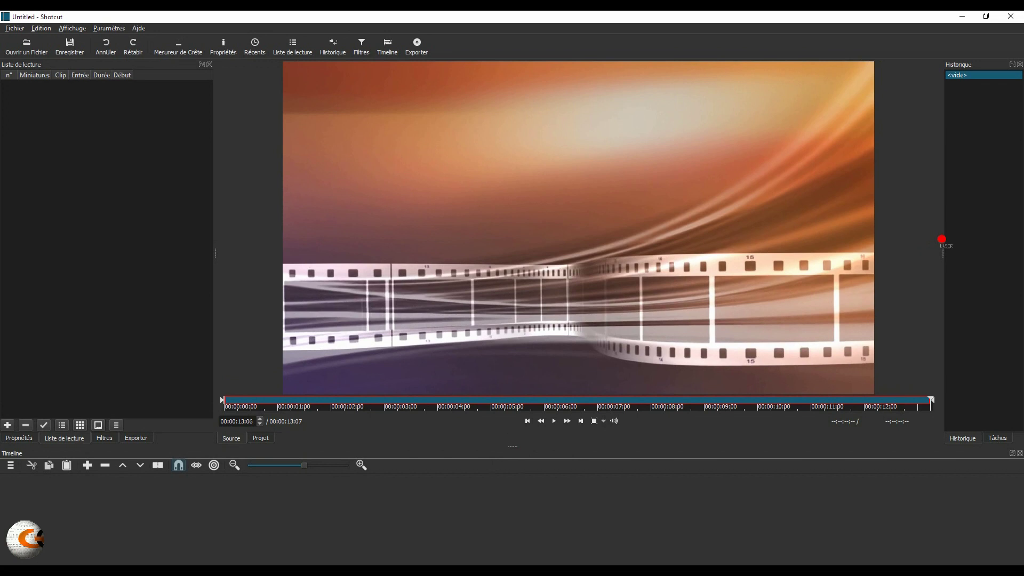
{"action": "left_click_drag", "start_coordinate": [943, 250], "coordinate": [908, 250]}
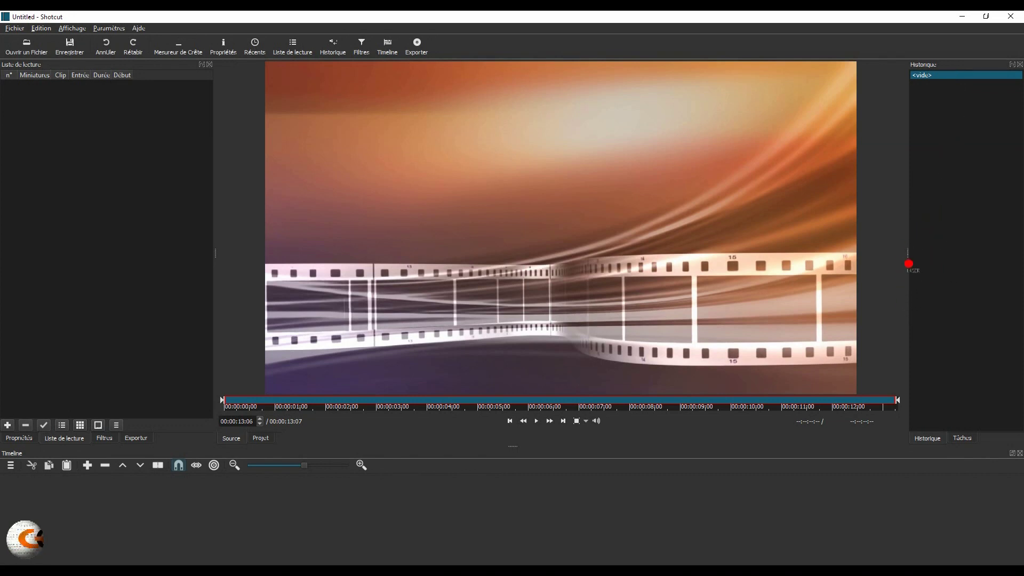
{"action": "left_click_drag", "start_coordinate": [906, 251], "coordinate": [968, 258]}
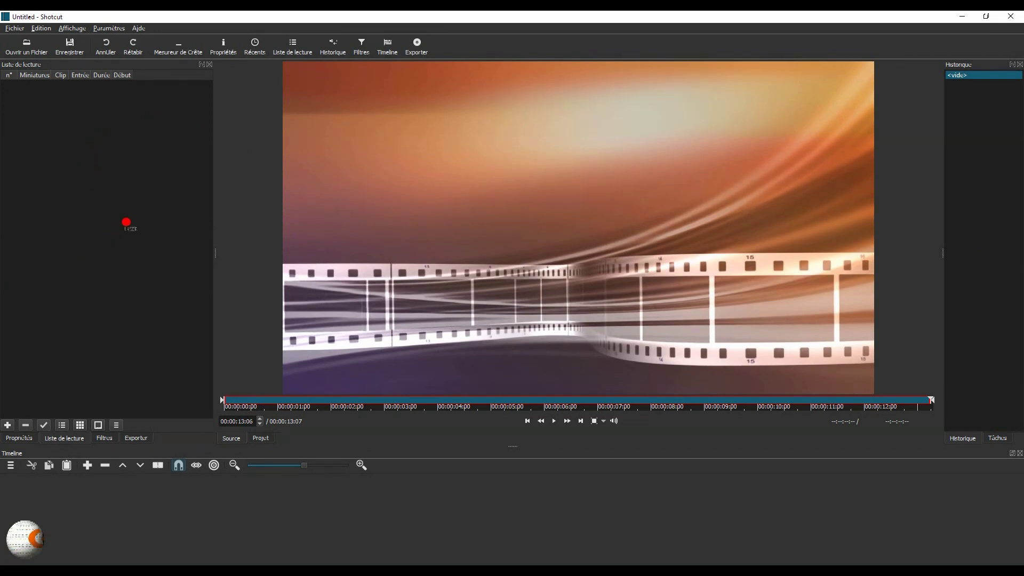
{"action": "mouse_move", "coordinate": [212, 251]}
{"action": "left_mouse_down"}
{"action": "mouse_move", "coordinate": [265, 249]}
{"action": "mouse_move", "coordinate": [212, 243]}
{"action": "left_mouse_up"}
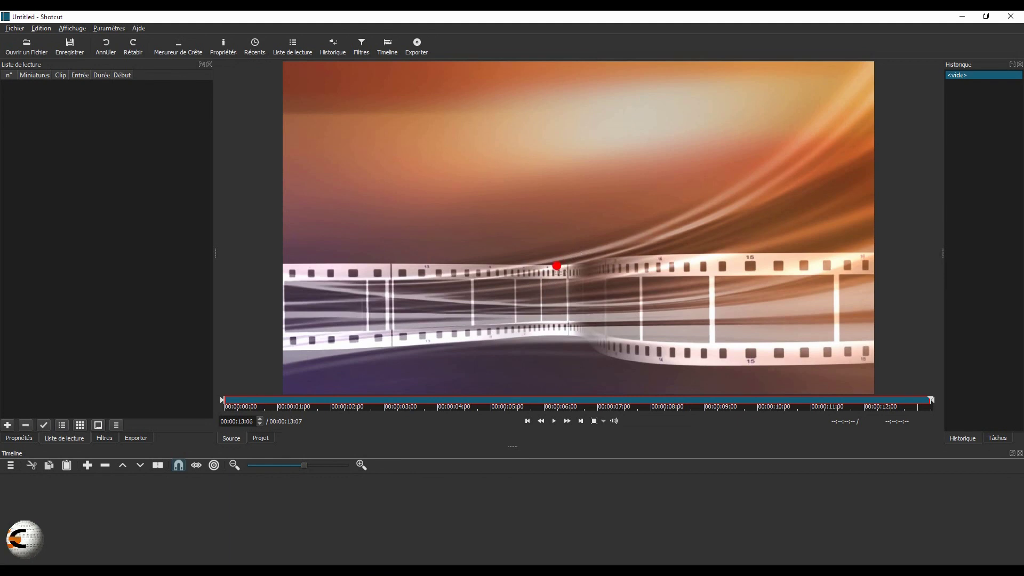
- Place the 1-Intro.mp4 clip from the preview at the start of video track V1 in the timeline
{"action": "left_click_drag", "start_coordinate": [553, 286], "coordinate": [86, 499]}
{"action": "left_click_drag", "start_coordinate": [86, 499], "coordinate": [82, 488]}
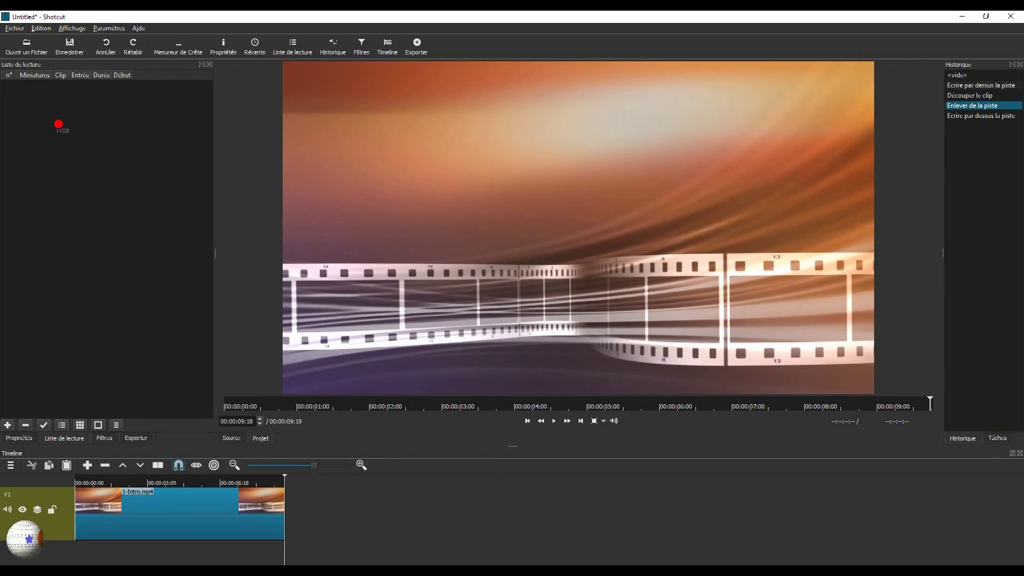
- Open the clip 2-Film_tramé.mp4 from the same folder and play it in the source player
{"action": "left_click", "coordinate": [27, 47]}
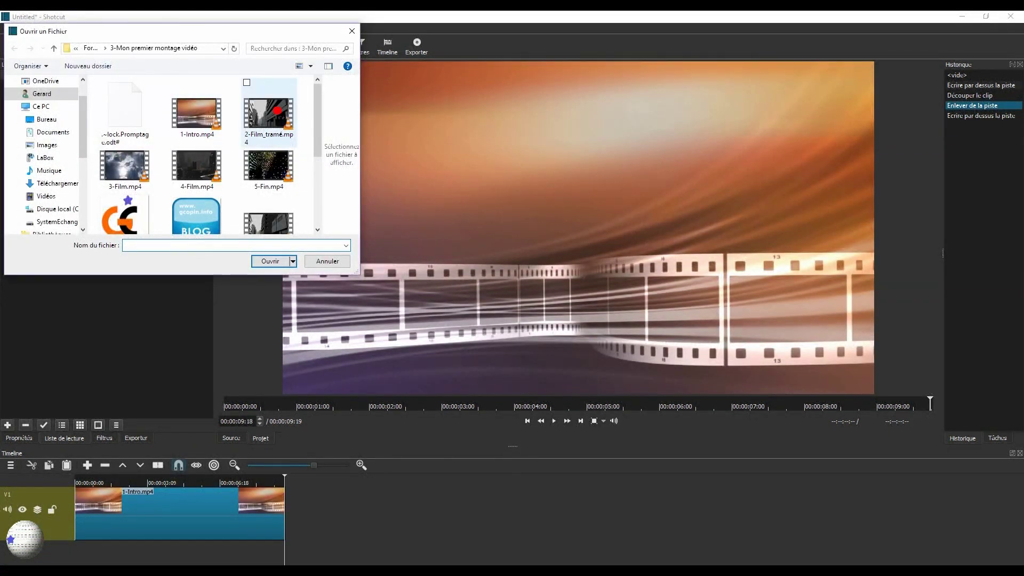
{"action": "double_click", "coordinate": [267, 115]}
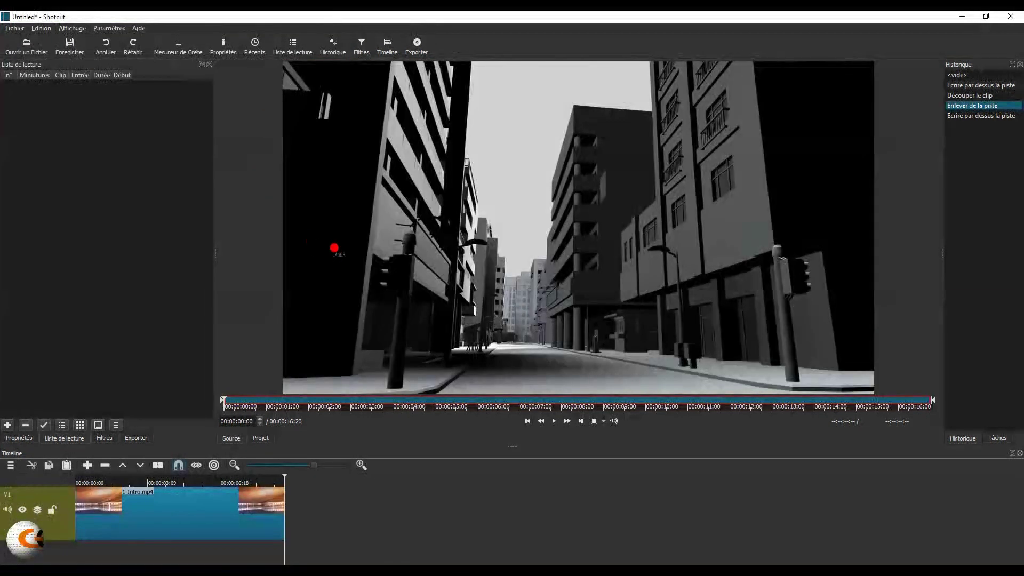
{"action": "left_click", "coordinate": [554, 421]}
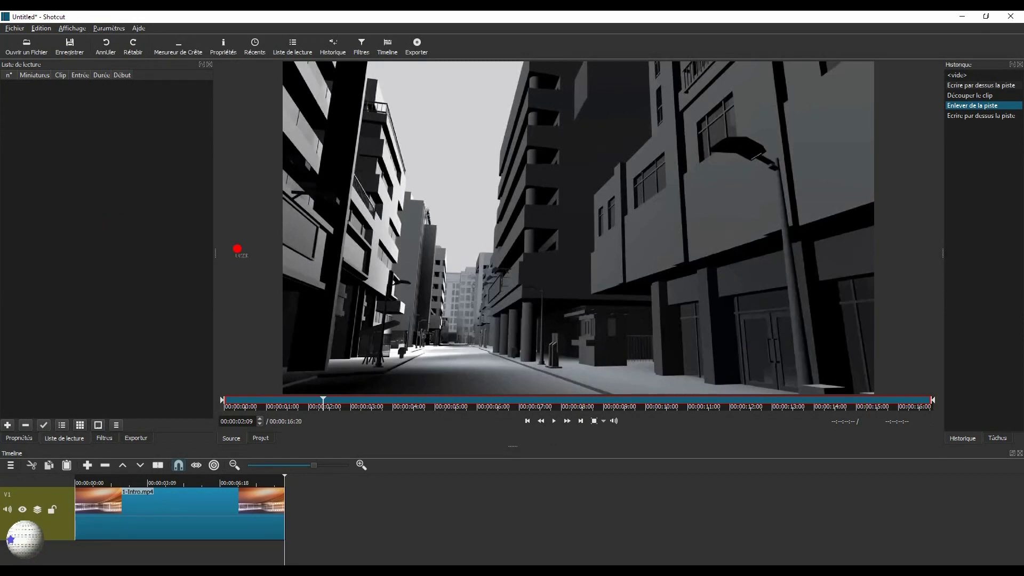
{"action": "left_click", "coordinate": [555, 421]}
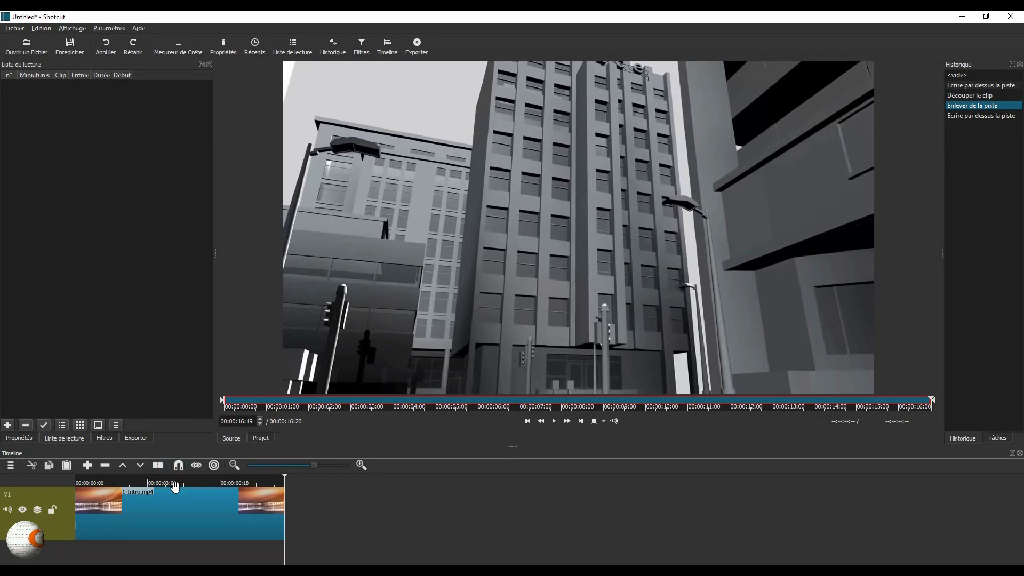
- Turn on snapping in the timeline
{"action": "left_click", "coordinate": [178, 465]}
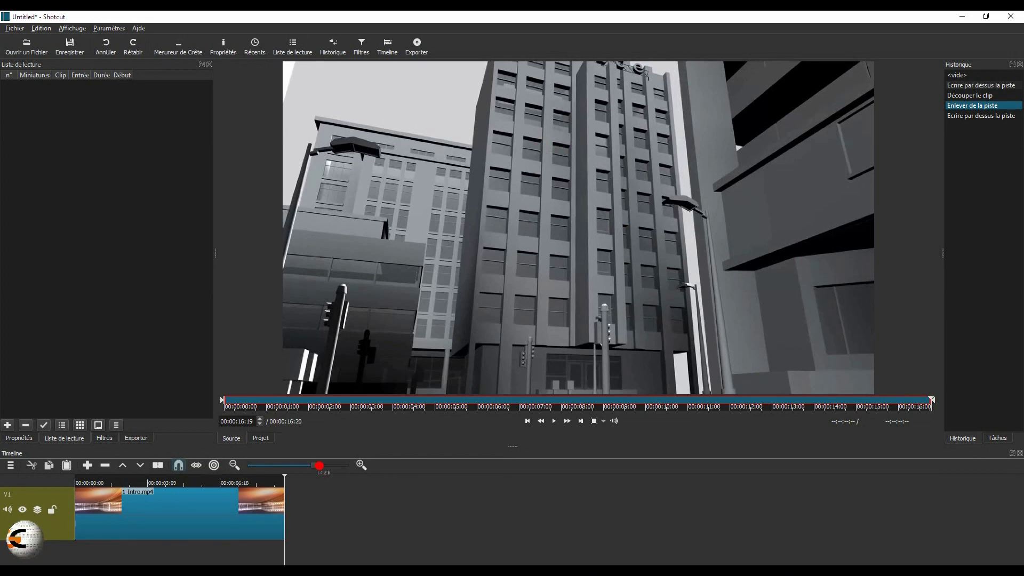
- Place the 2-Film_tramé.mp4 clip from the preview on track V1, directly after the end of 1-Intro.mp4
{"action": "left_click_drag", "start_coordinate": [319, 466], "coordinate": [326, 466]}
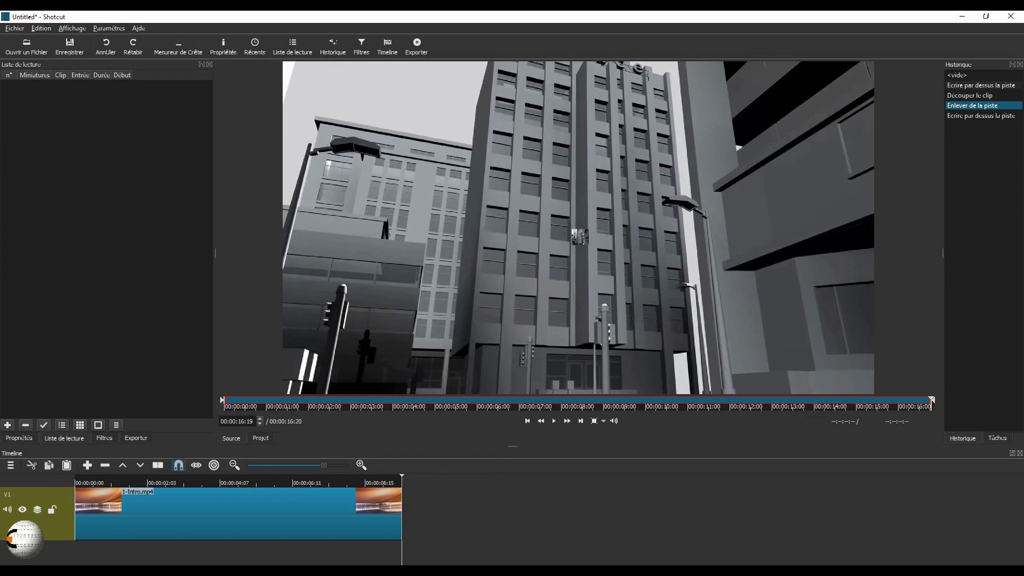
{"action": "left_click_drag", "start_coordinate": [561, 287], "coordinate": [416, 521]}
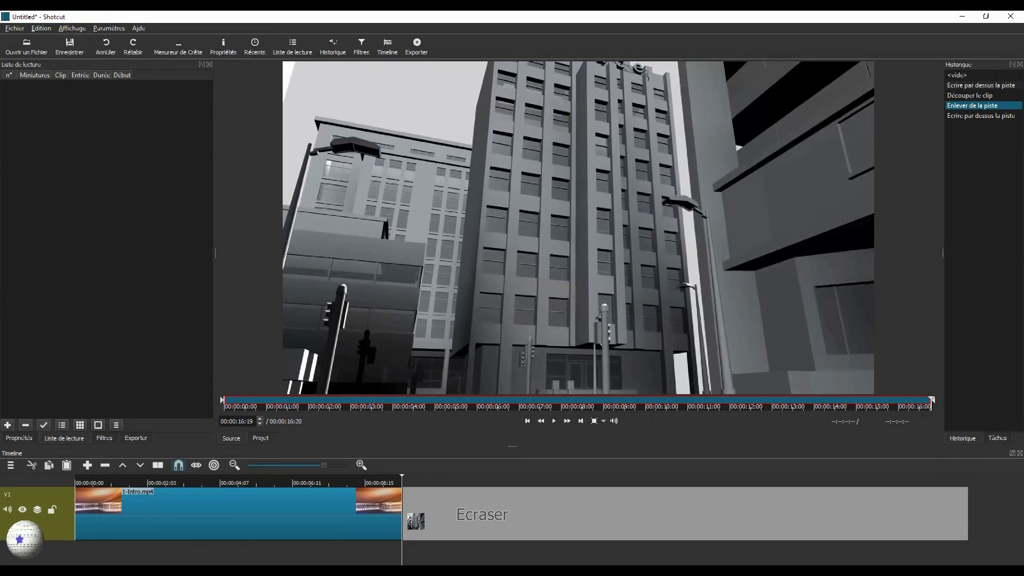
{"action": "left_click_drag", "start_coordinate": [416, 521], "coordinate": [411, 516]}
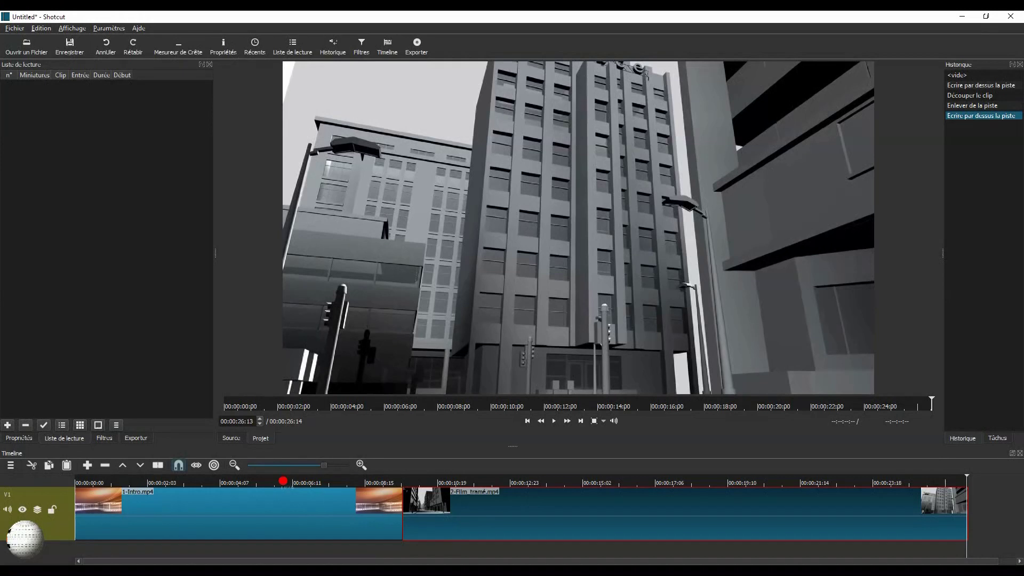
{"action": "mouse_move", "coordinate": [323, 466]}
{"action": "left_mouse_down"}
{"action": "mouse_move", "coordinate": [345, 466]}
{"action": "mouse_move", "coordinate": [313, 473]}
{"action": "mouse_move", "coordinate": [328, 472]}
{"action": "left_mouse_up"}
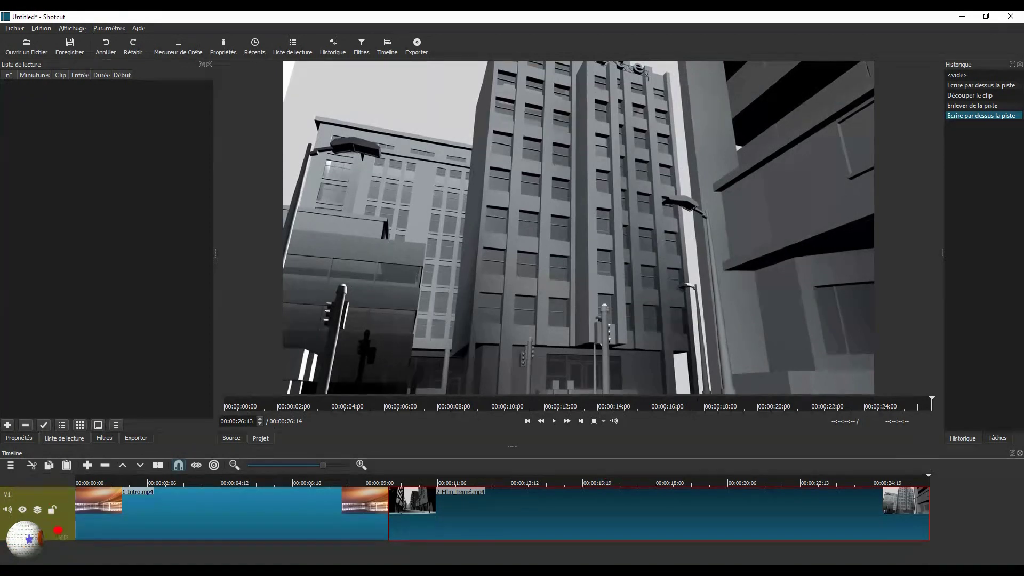
- Examine the project frame by frame near 00:00:09:24, and scrub through the 2-Film_tramé.mp4 clip up to about 00:00:16:03
{"action": "left_click", "coordinate": [490, 406]}
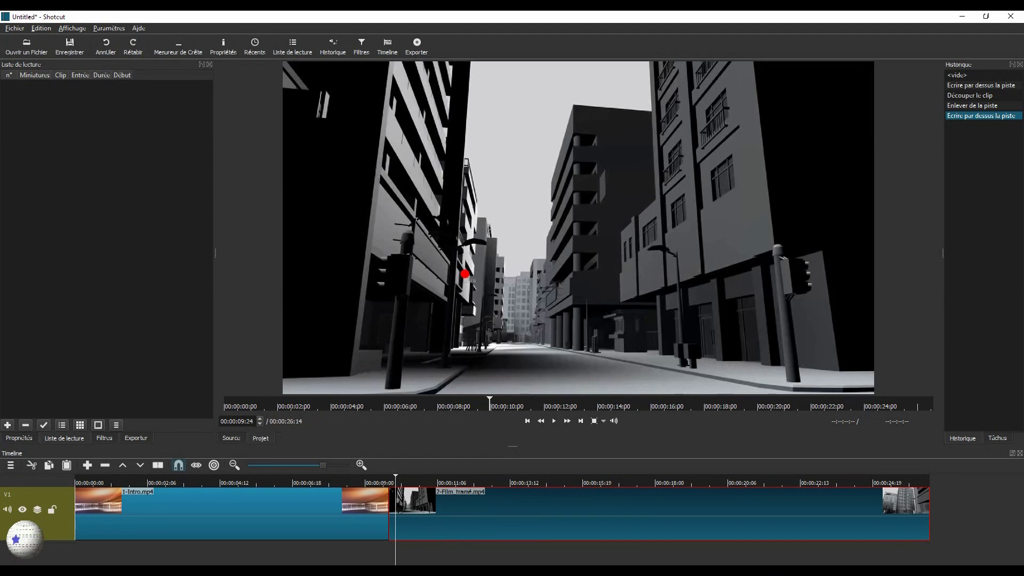
{"action": "key", "text": "Left"}
{"action": "key", "text": "Left"}
{"action": "key", "text": "Left"}
{"action": "key", "text": "Left"}
{"action": "key", "text": "Left"}
{"action": "left_click_drag", "start_coordinate": [486, 404], "coordinate": [617, 402]}
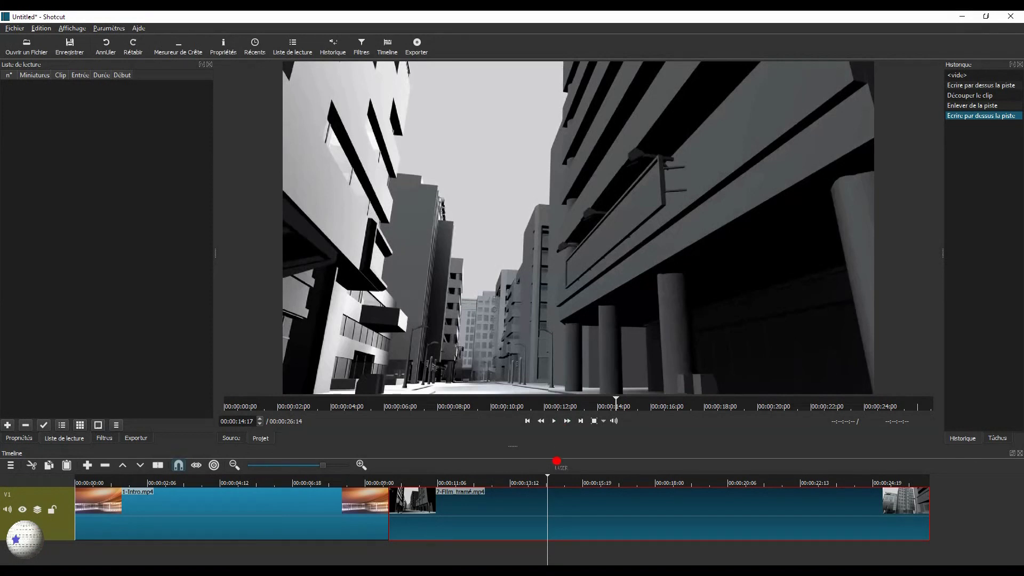
{"action": "left_click_drag", "start_coordinate": [548, 481], "coordinate": [593, 483]}
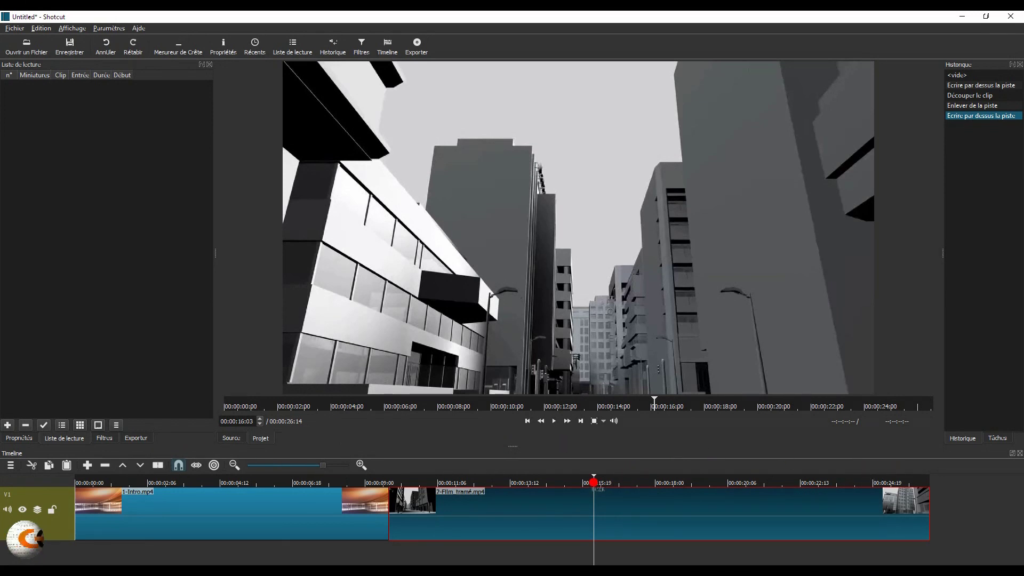
- Split the 2-Film_tramé.mp4 clip on track V1 at 00:00:19:12 and again at 00:00:21:09
{"action": "left_click_drag", "start_coordinate": [594, 481], "coordinate": [707, 482]}
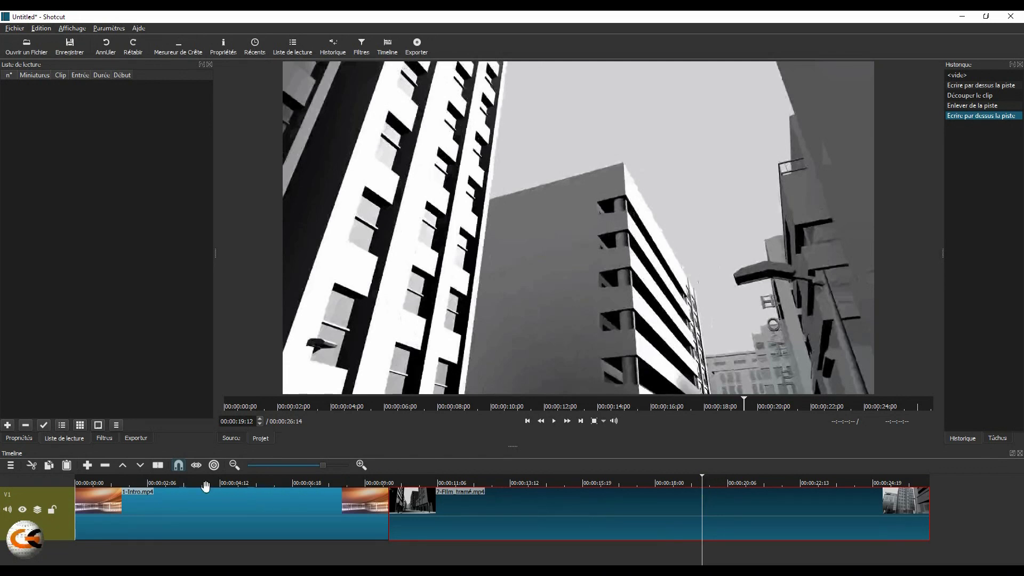
{"action": "left_click", "coordinate": [157, 467]}
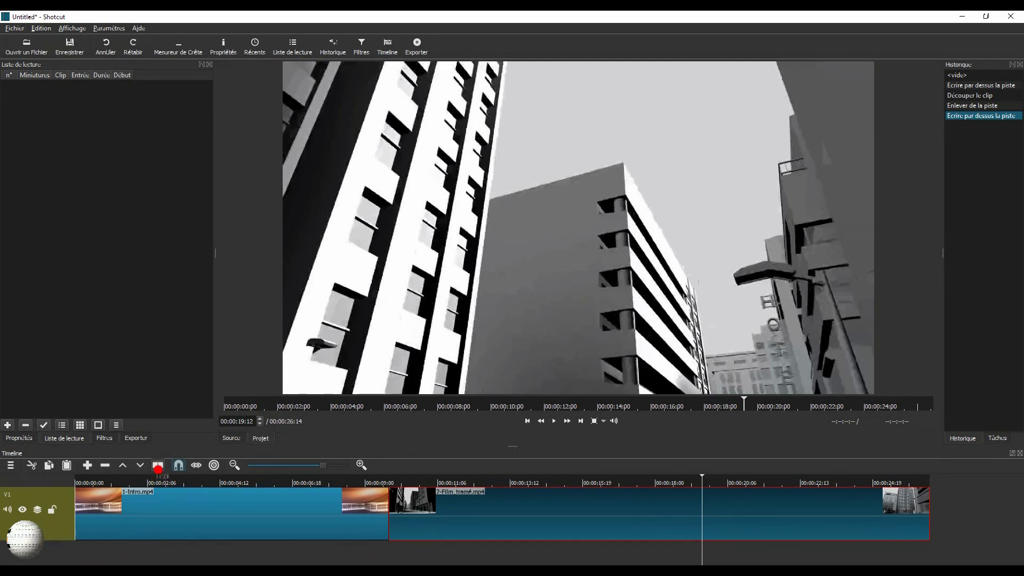
{"action": "left_click", "coordinate": [157, 467]}
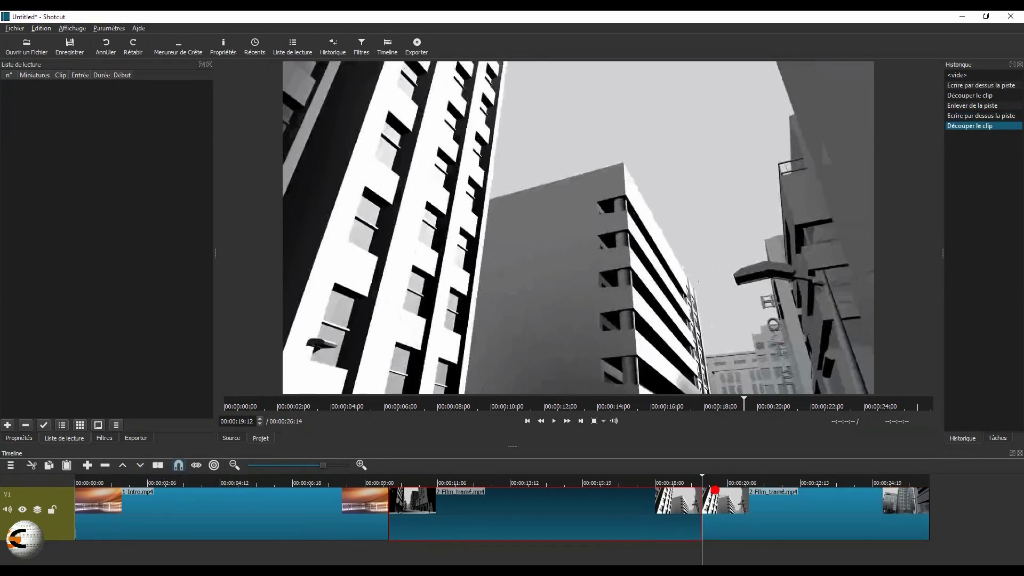
{"action": "left_click_drag", "start_coordinate": [702, 479], "coordinate": [767, 480]}
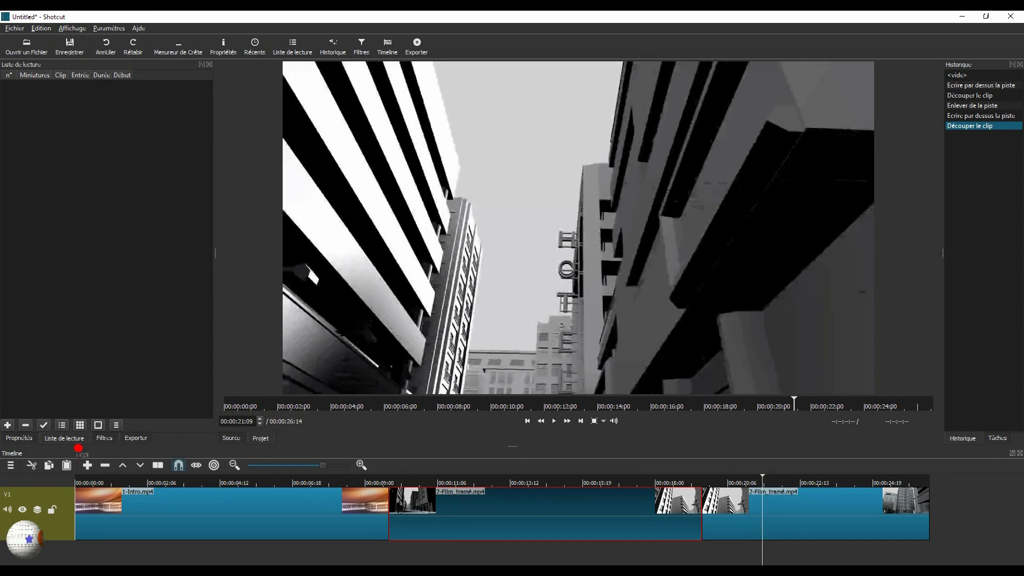
{"action": "left_click", "coordinate": [158, 467]}
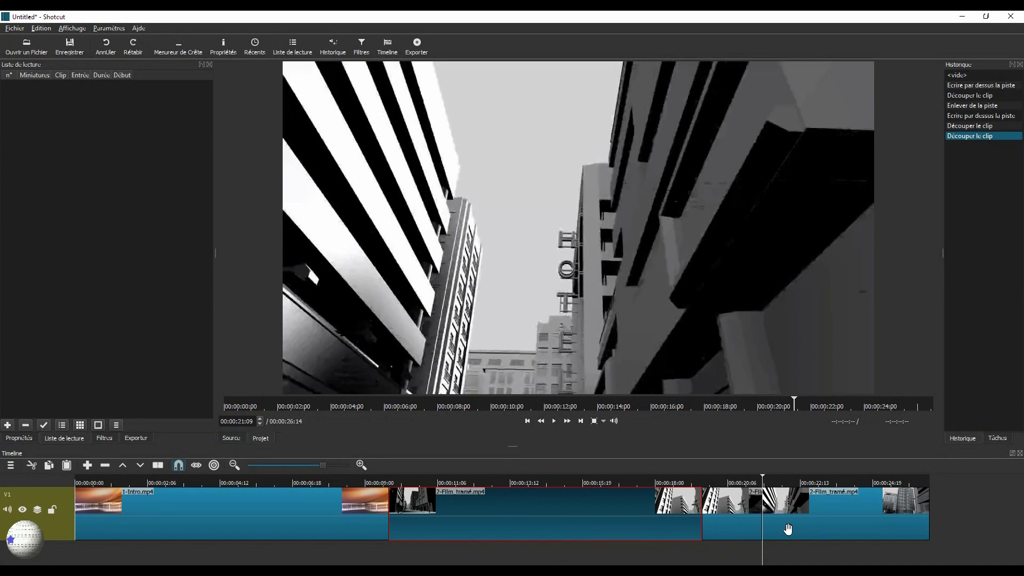
- Remove the short middle segment of 2-Film_tramé.mp4 with Retirer so that the last segment closes the gap
{"action": "left_click", "coordinate": [727, 529]}
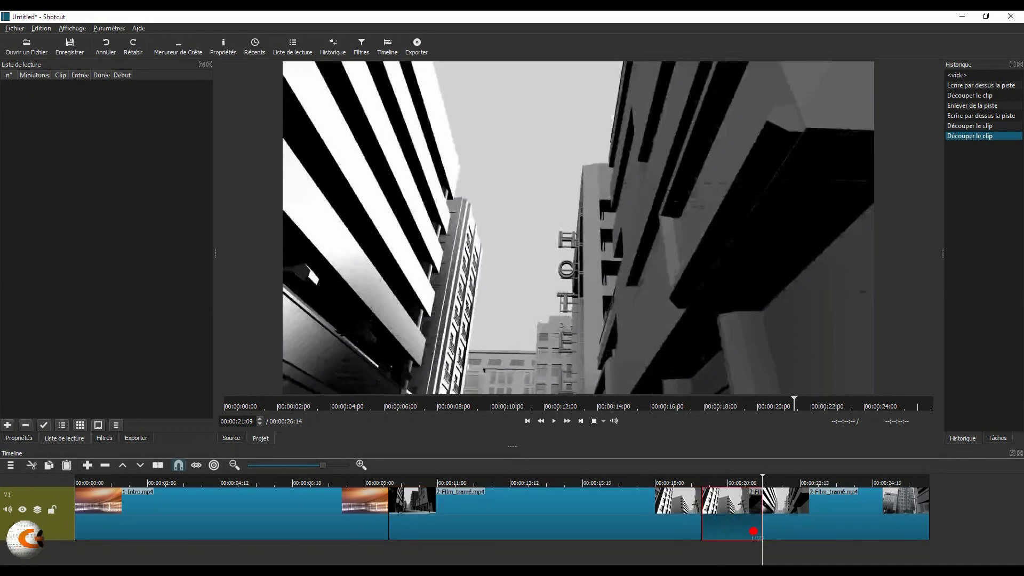
{"action": "left_click", "coordinate": [858, 527]}
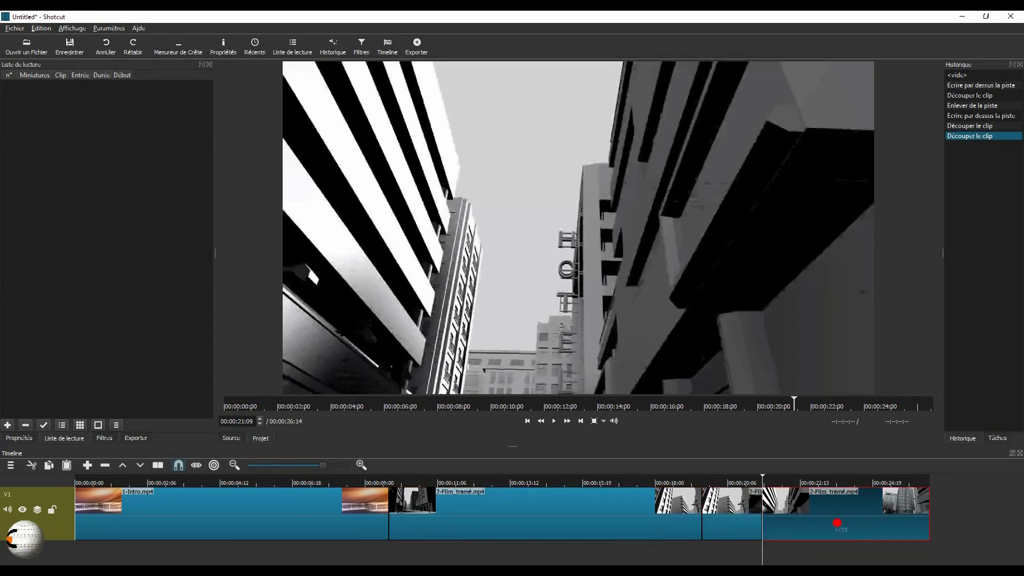
{"action": "left_click", "coordinate": [731, 519]}
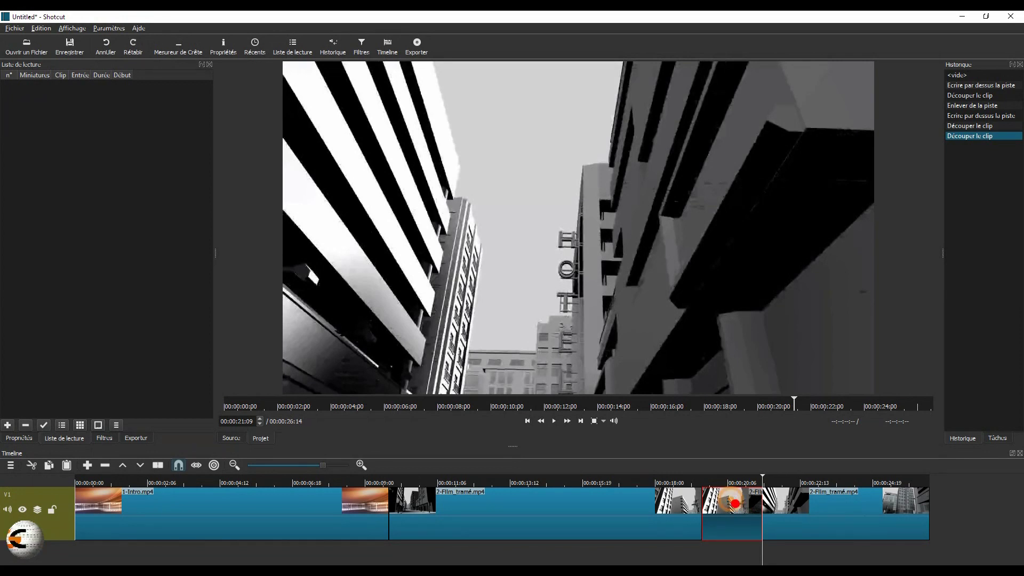
{"action": "right_click", "coordinate": [735, 504]}
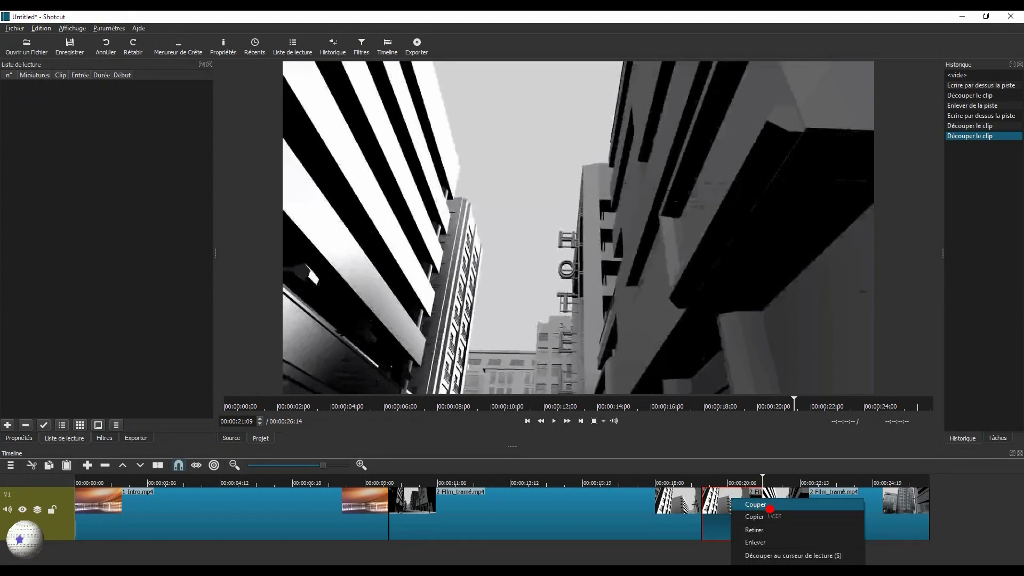
{"action": "left_click", "coordinate": [763, 531]}
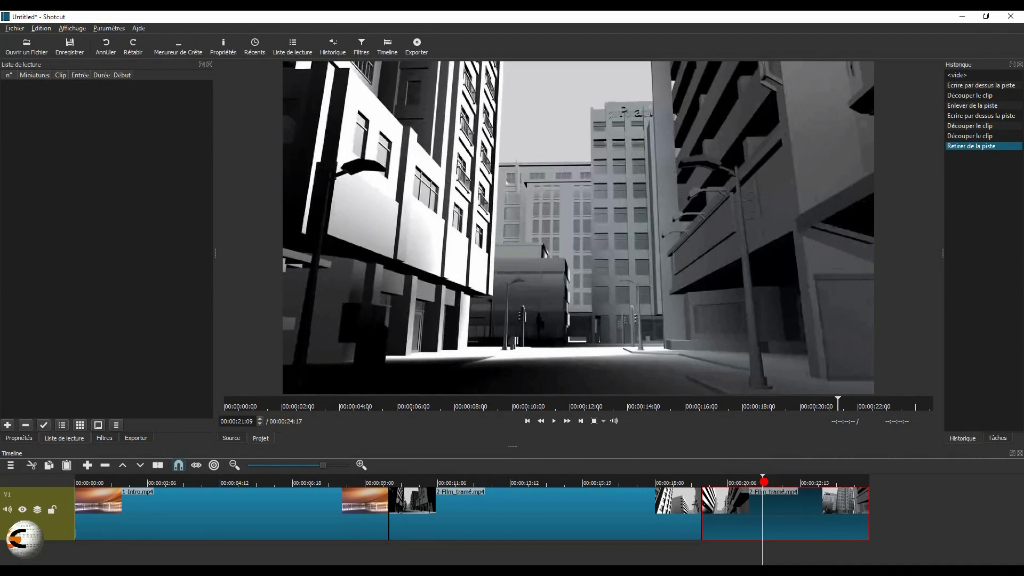
- Play the montage twice from about 00:00:17 across the new cut to check the transition between the two remaining film segments
{"action": "left_click_drag", "start_coordinate": [761, 481], "coordinate": [637, 482]}
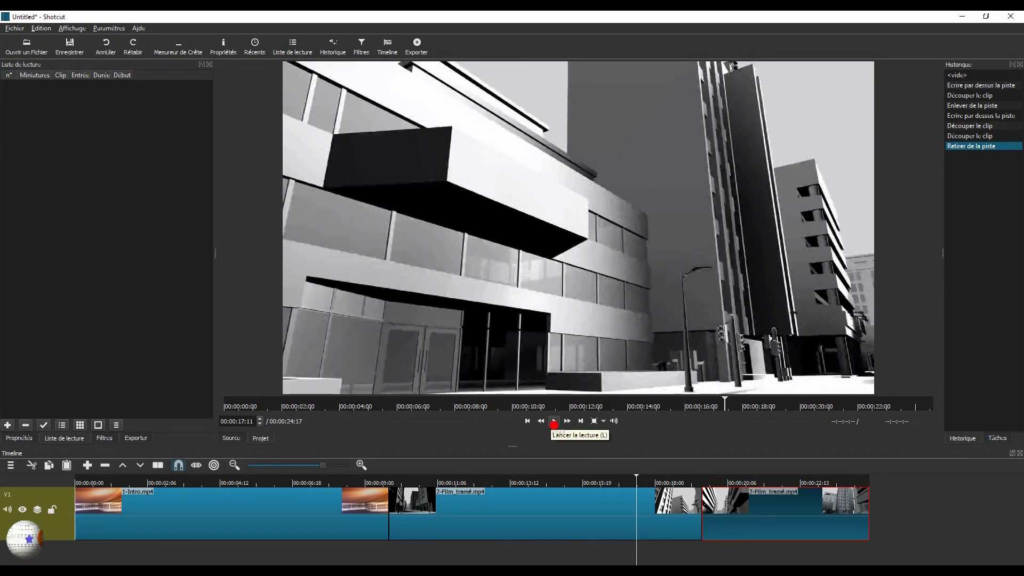
{"action": "left_click", "coordinate": [554, 422]}
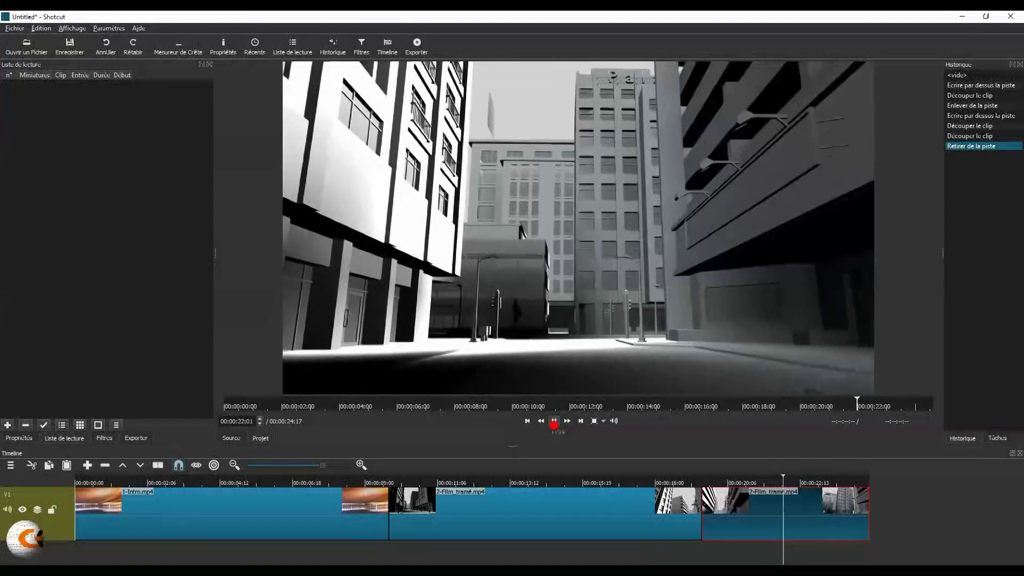
{"action": "left_click", "coordinate": [553, 421]}
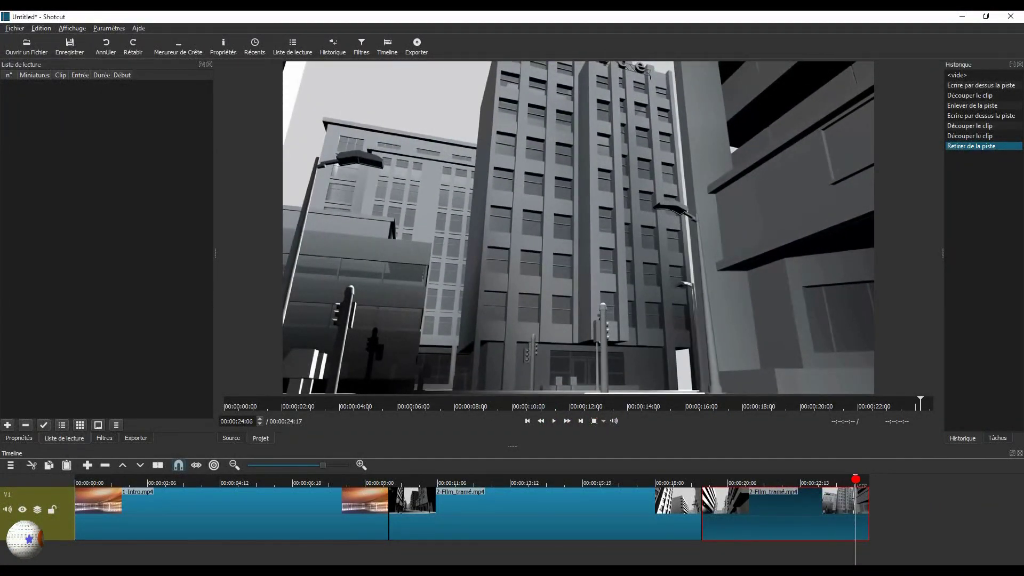
{"action": "left_click_drag", "start_coordinate": [855, 484], "coordinate": [649, 468]}
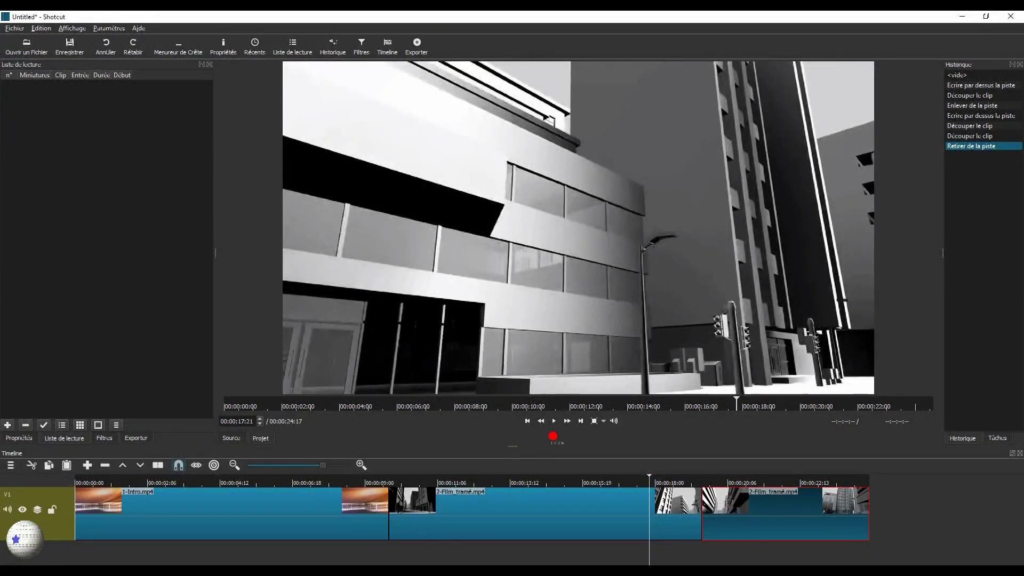
{"action": "left_click", "coordinate": [554, 422]}
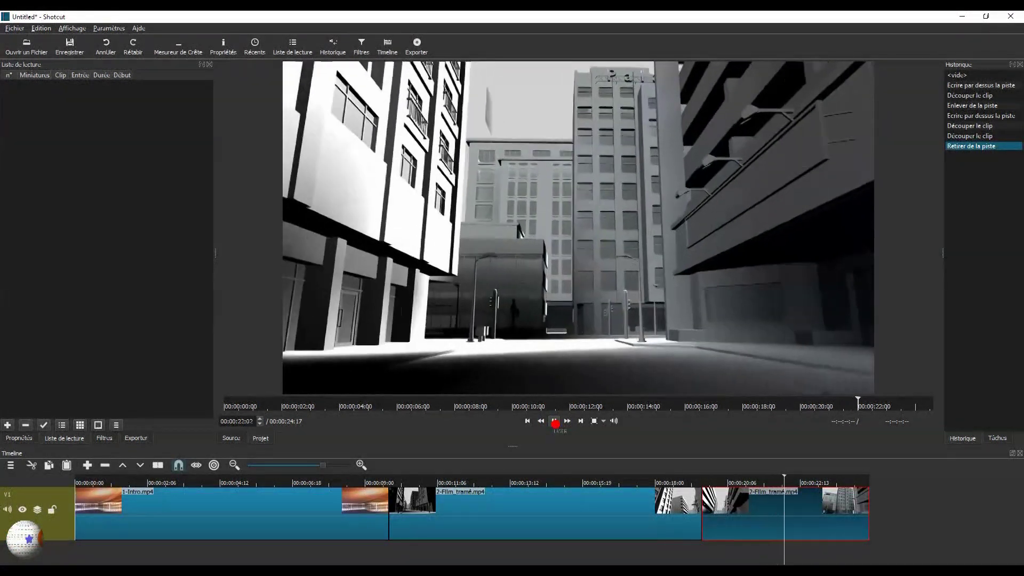
{"action": "left_click", "coordinate": [554, 422]}
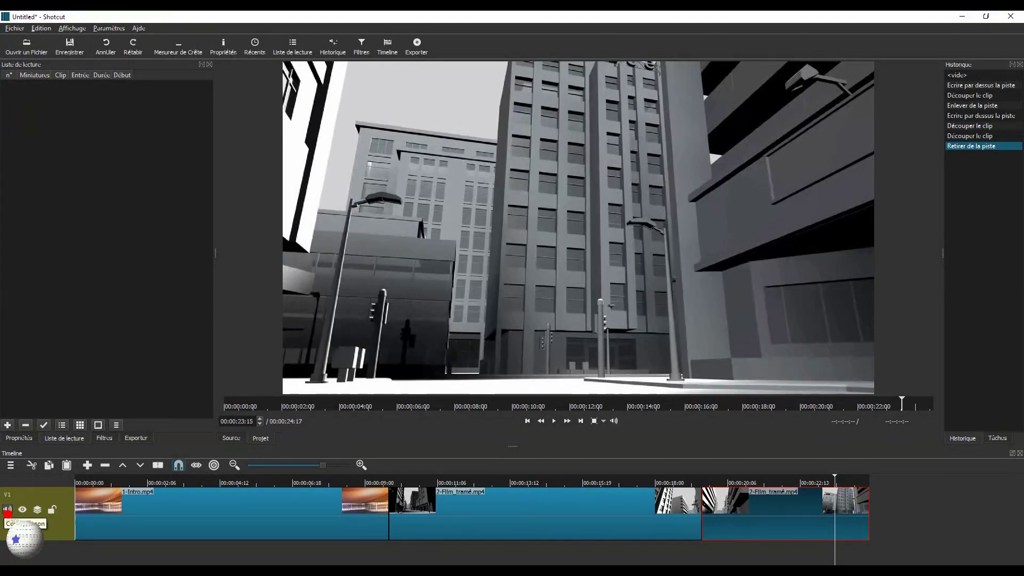
- Mute track V1 and restore its sound, and hide the track and show it again
{"action": "left_click", "coordinate": [7, 510]}
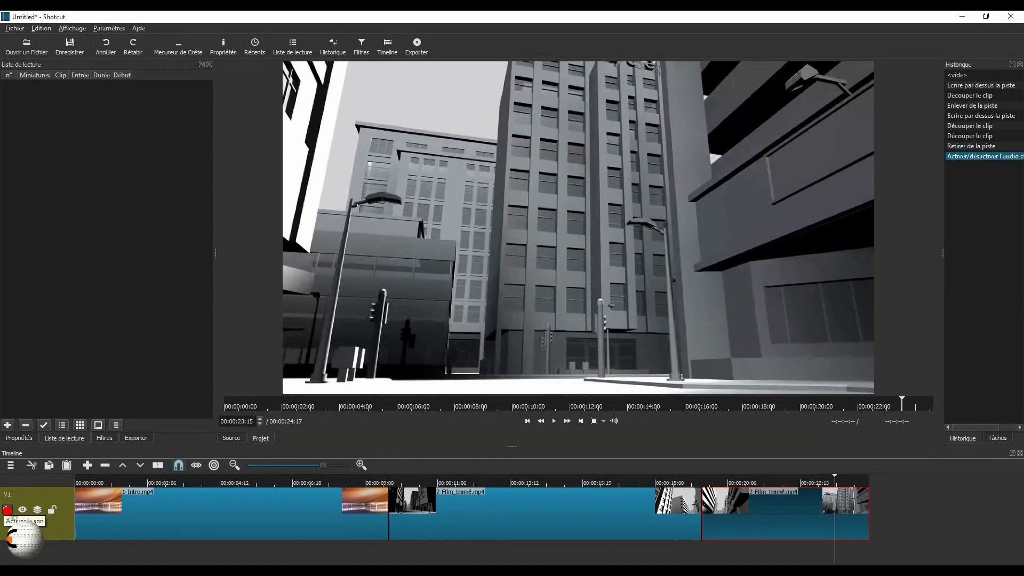
{"action": "left_click", "coordinate": [7, 510]}
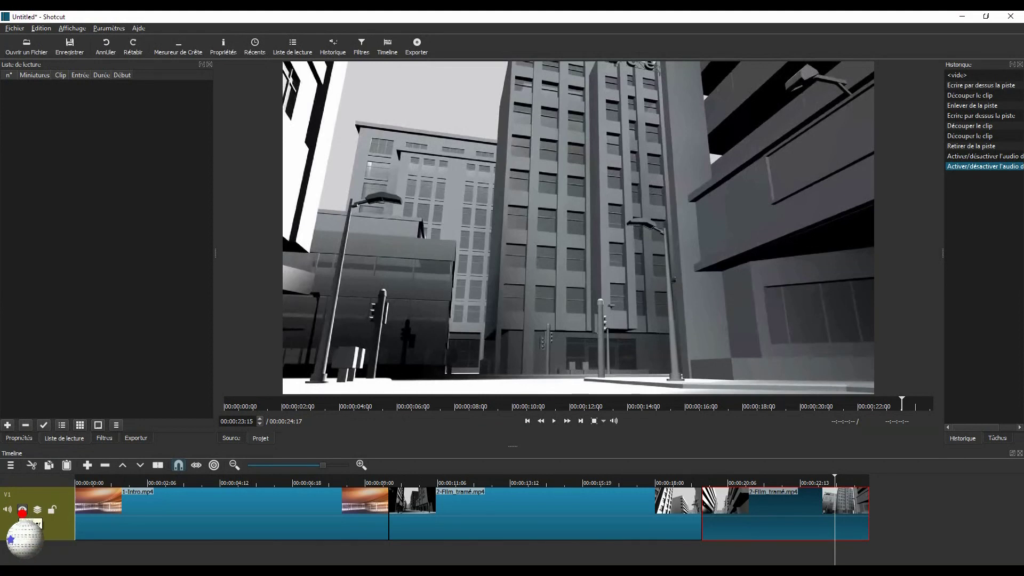
{"action": "left_click", "coordinate": [22, 510]}
{"action": "left_click", "coordinate": [22, 510]}
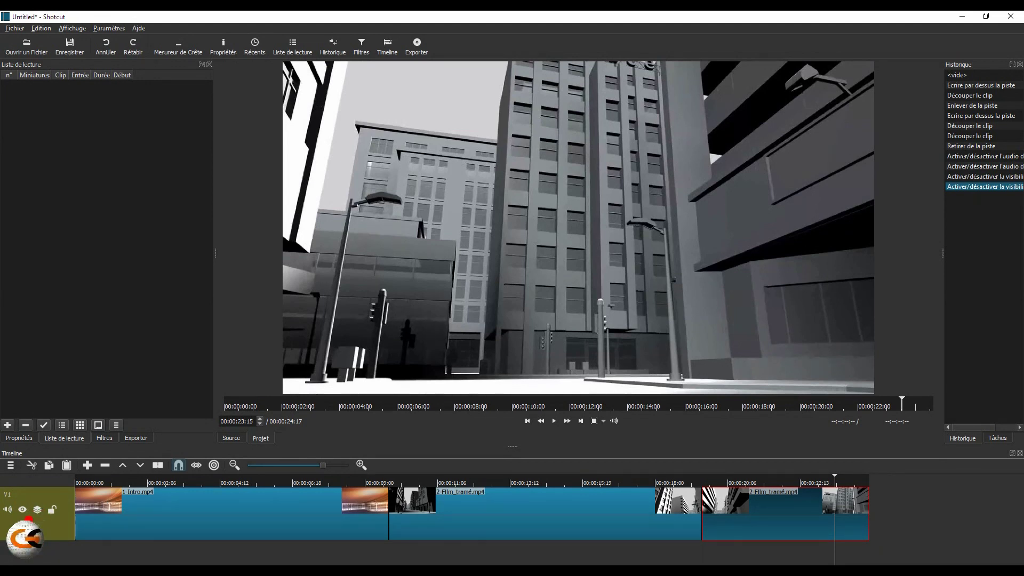
- Toggle the compositing of track V1 and restore it, and lock the track and unlock it again
{"action": "left_click", "coordinate": [38, 510]}
{"action": "left_click", "coordinate": [37, 509]}
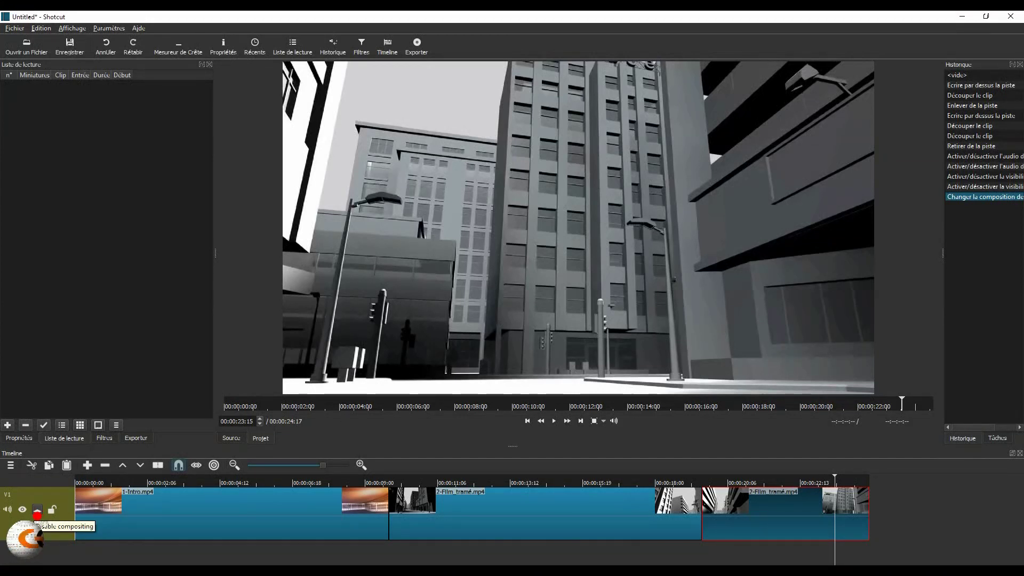
{"action": "left_click", "coordinate": [38, 513]}
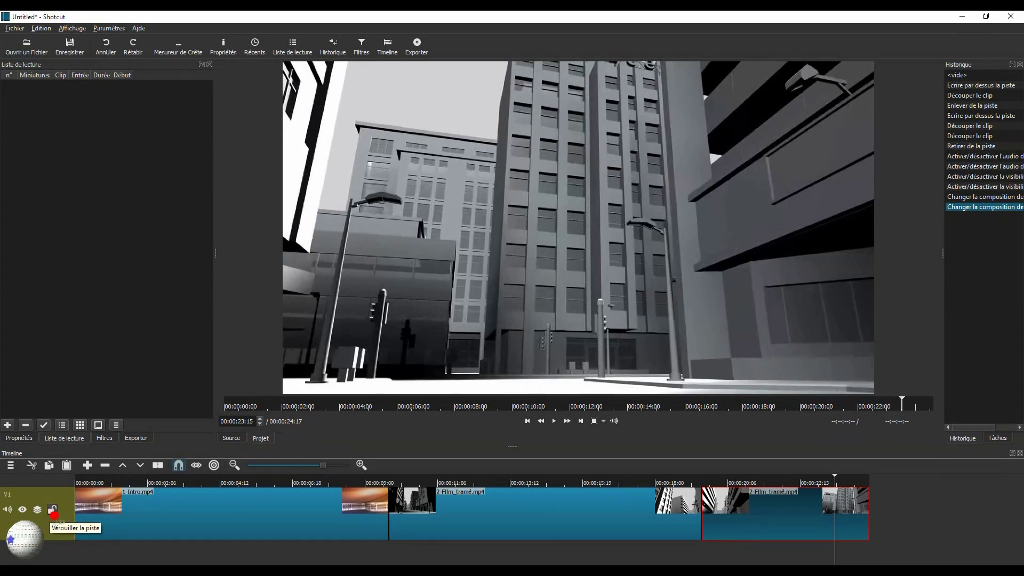
{"action": "left_click", "coordinate": [52, 510]}
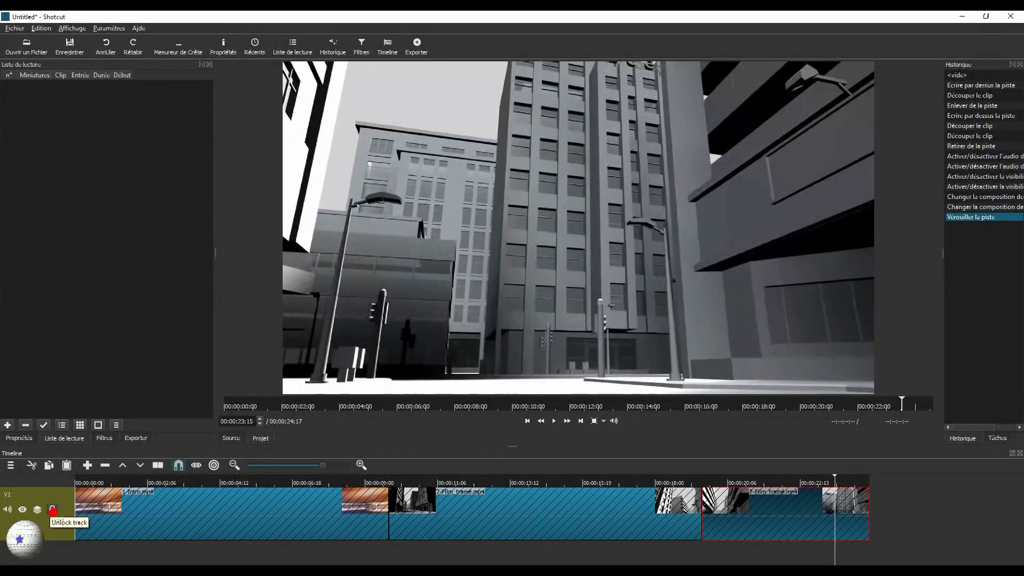
{"action": "left_click", "coordinate": [51, 510]}
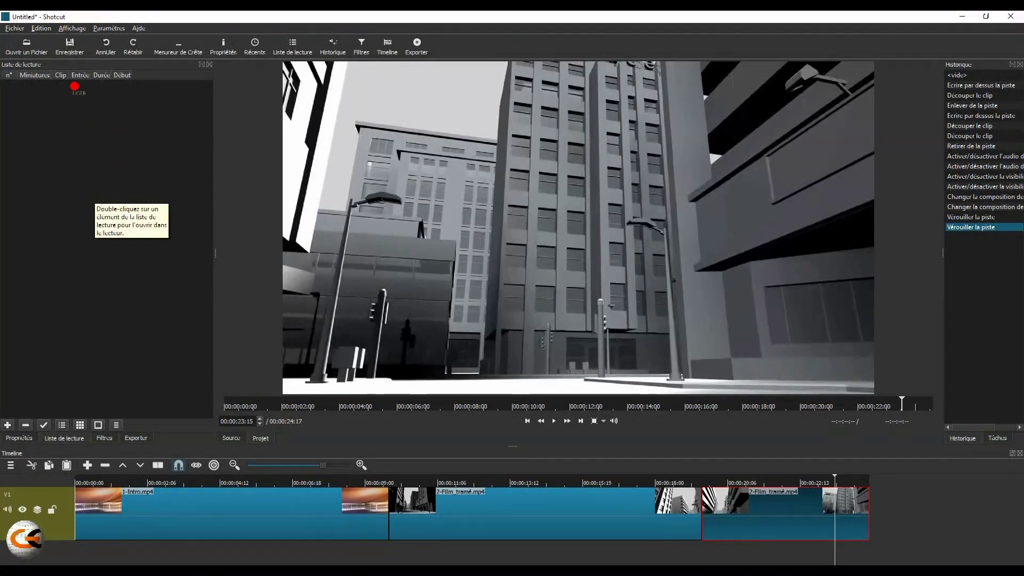
- Save the project as mon projet.mlt in the 3-Mon premier montage vidéo folder
{"action": "left_click", "coordinate": [15, 29]}
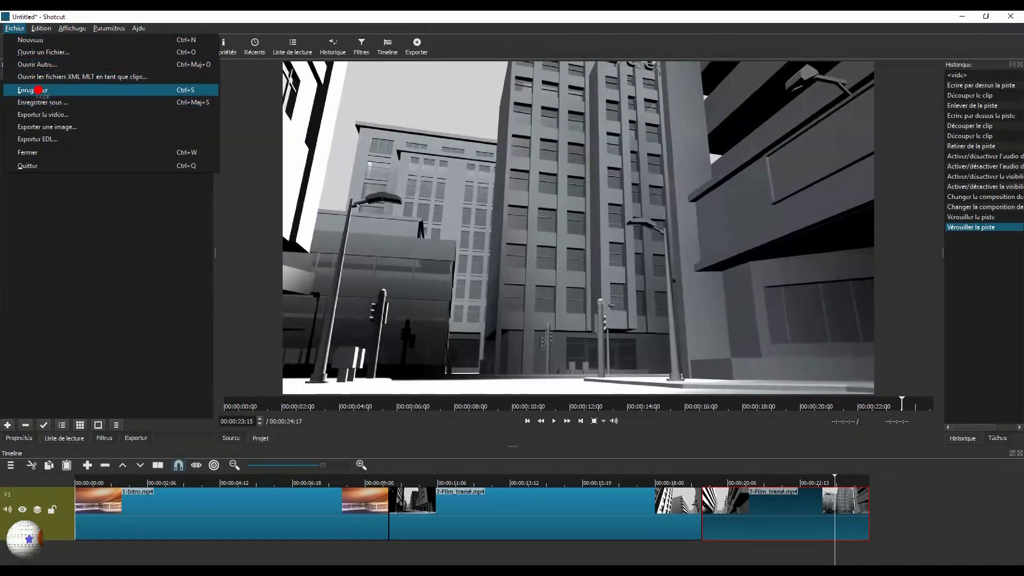
{"action": "left_click", "coordinate": [45, 103]}
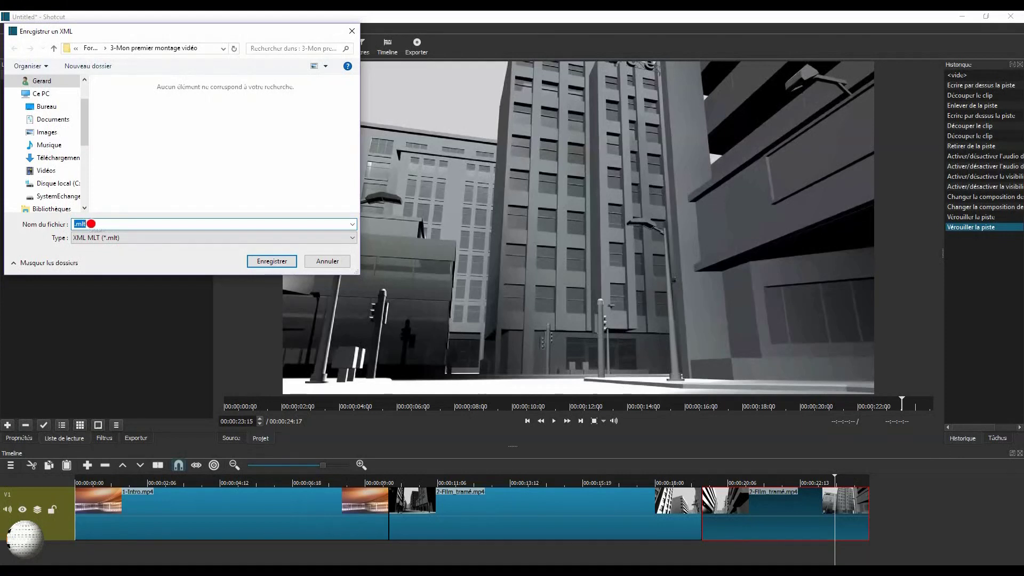
{"action": "left_click", "coordinate": [92, 223]}
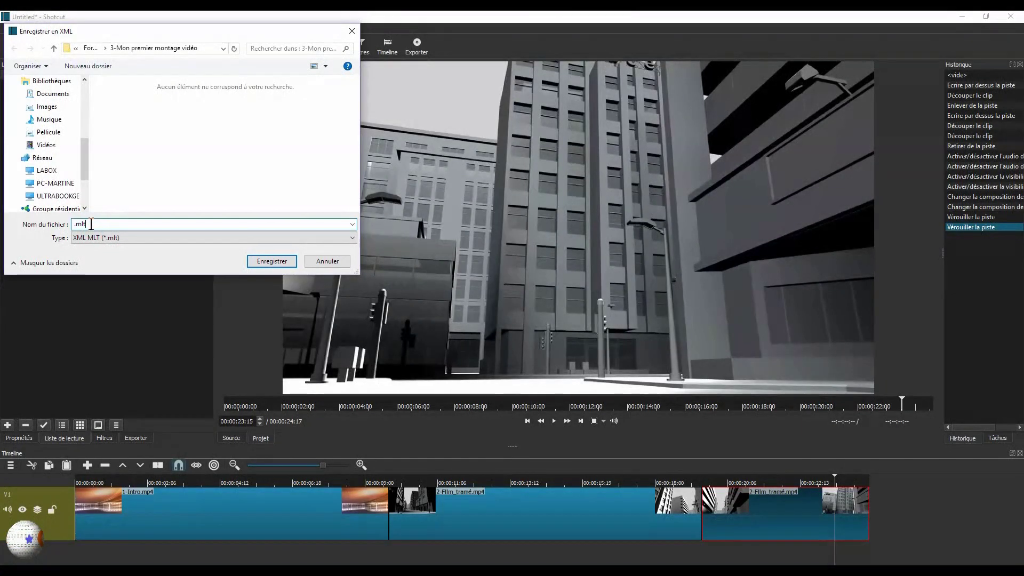
{"action": "key", "text": "Home"}
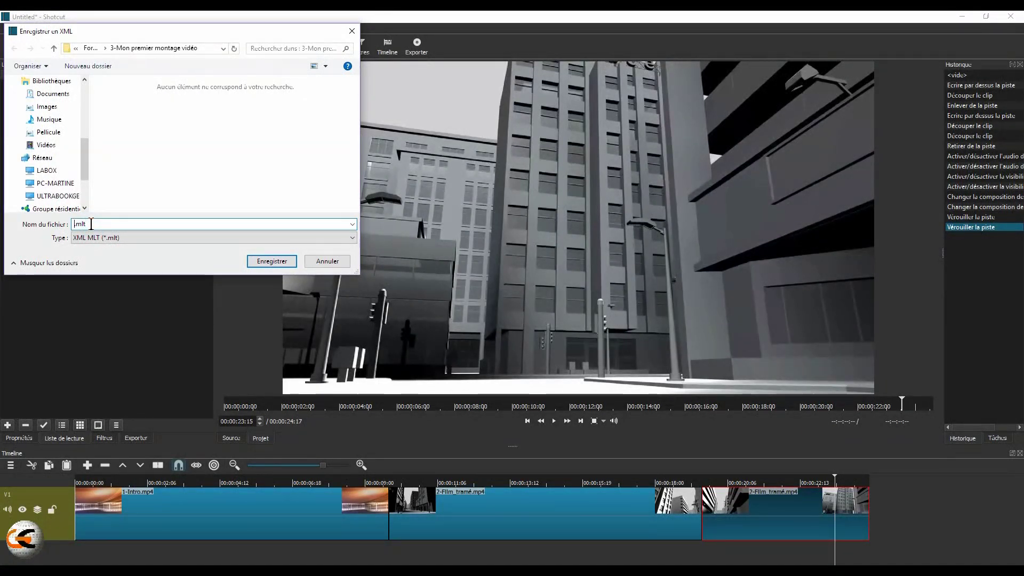
{"action": "type", "text": "mon "}
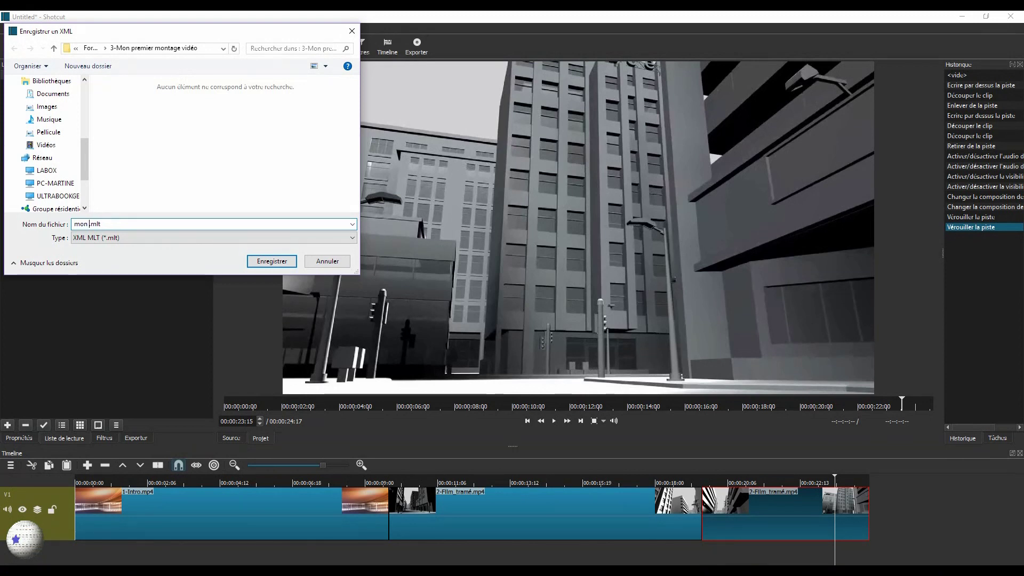
{"action": "type", "text": "projet"}
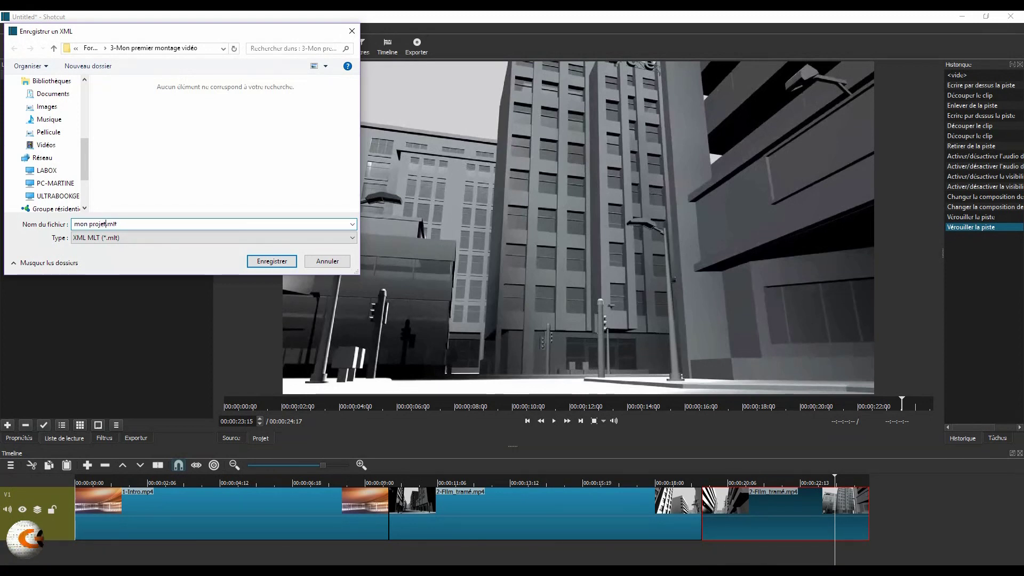
{"action": "left_click", "coordinate": [278, 261]}
{"action": "left_click", "coordinate": [279, 262]}
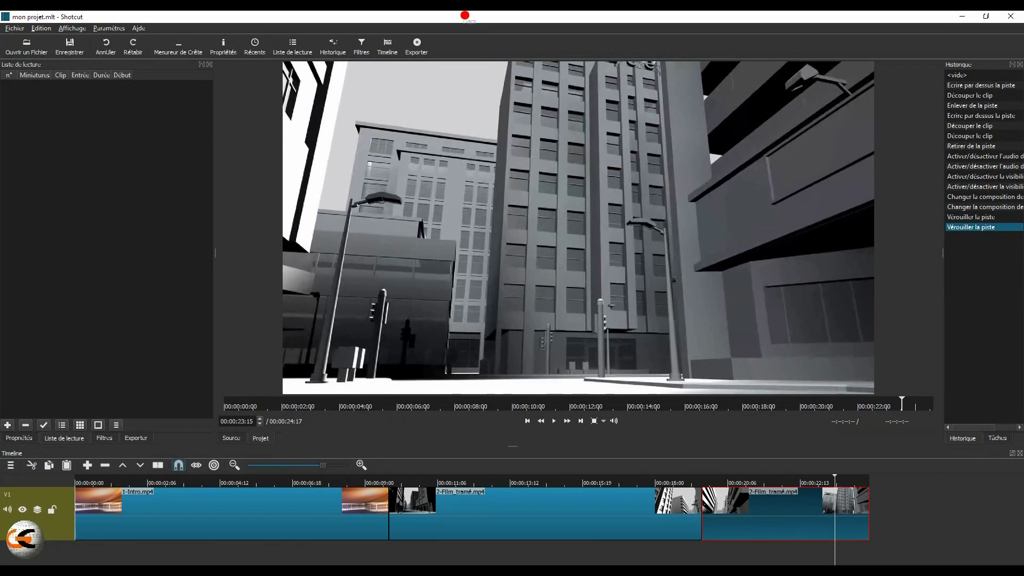
- Open 3-Film.mp4, pause its preview and place it at the end of track V1 after the last film segment
{"action": "left_click", "coordinate": [21, 48]}
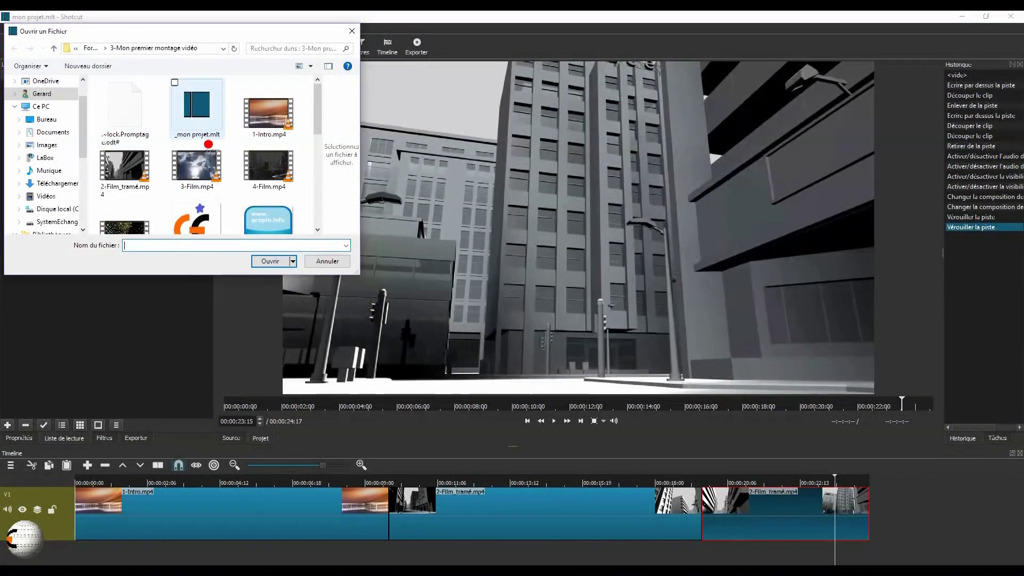
{"action": "double_click", "coordinate": [195, 172]}
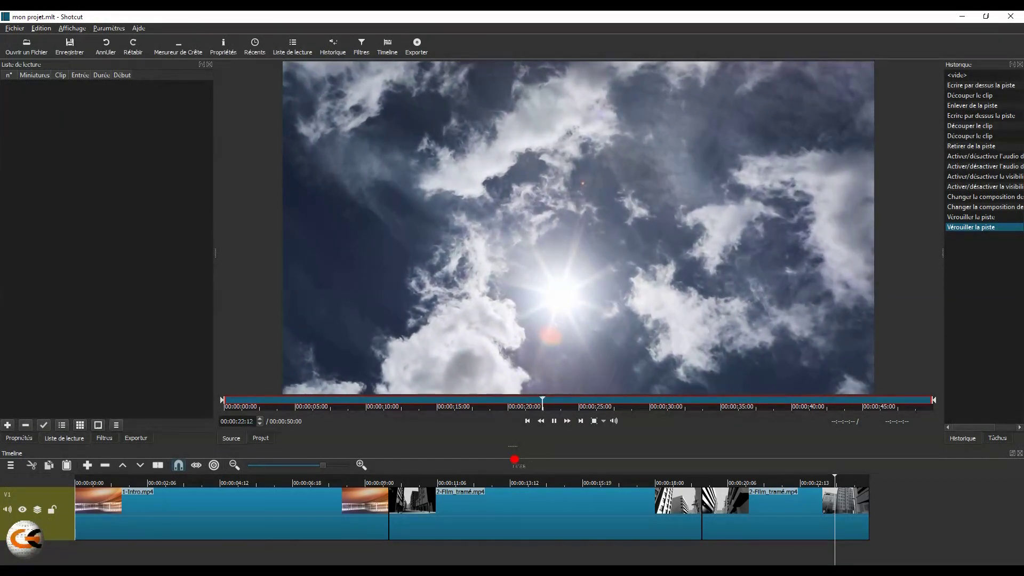
{"action": "left_click", "coordinate": [553, 421]}
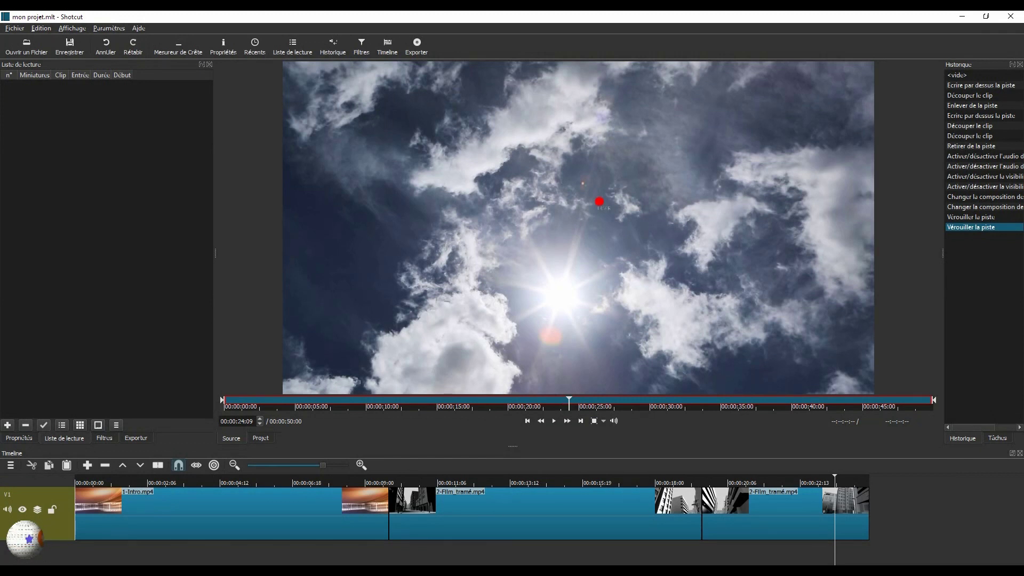
{"action": "left_click_drag", "start_coordinate": [600, 201], "coordinate": [880, 509]}
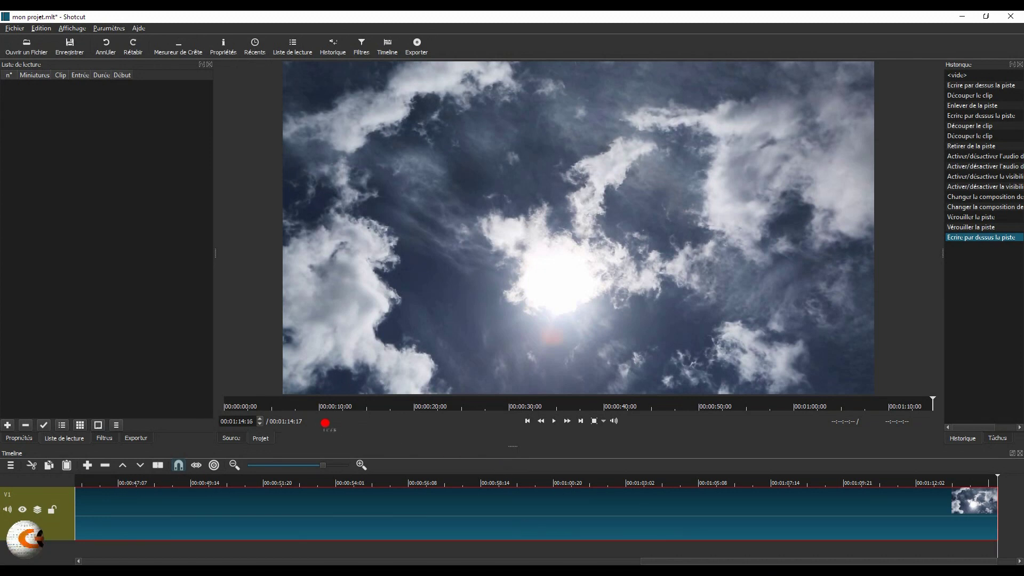
- Split 3-Film.mp4 at 00:00:41:01 and remove the part after the cut with Retirer
{"action": "left_click_drag", "start_coordinate": [284, 412], "coordinate": [927, 405]}
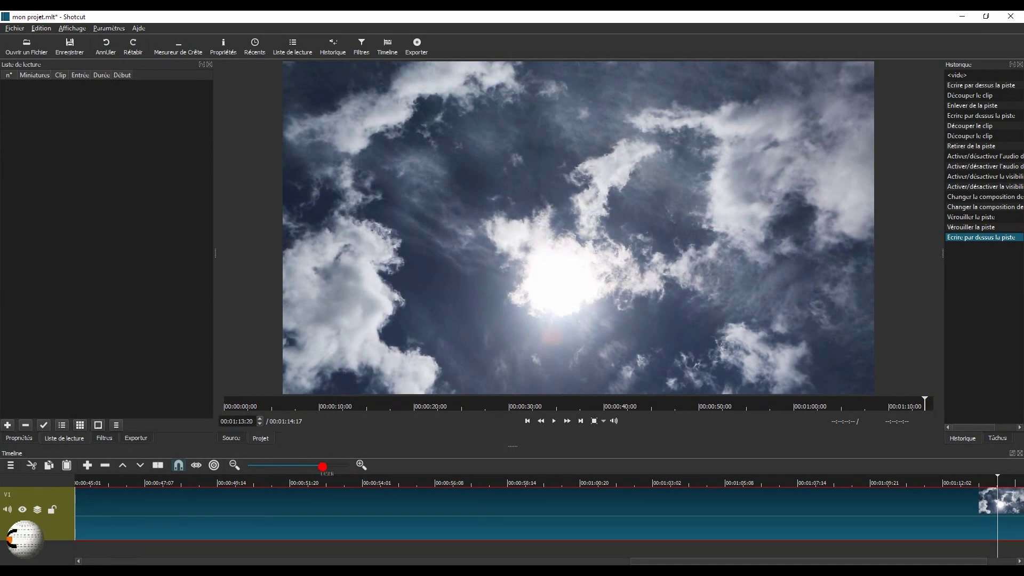
{"action": "left_click_drag", "start_coordinate": [318, 467], "coordinate": [313, 467]}
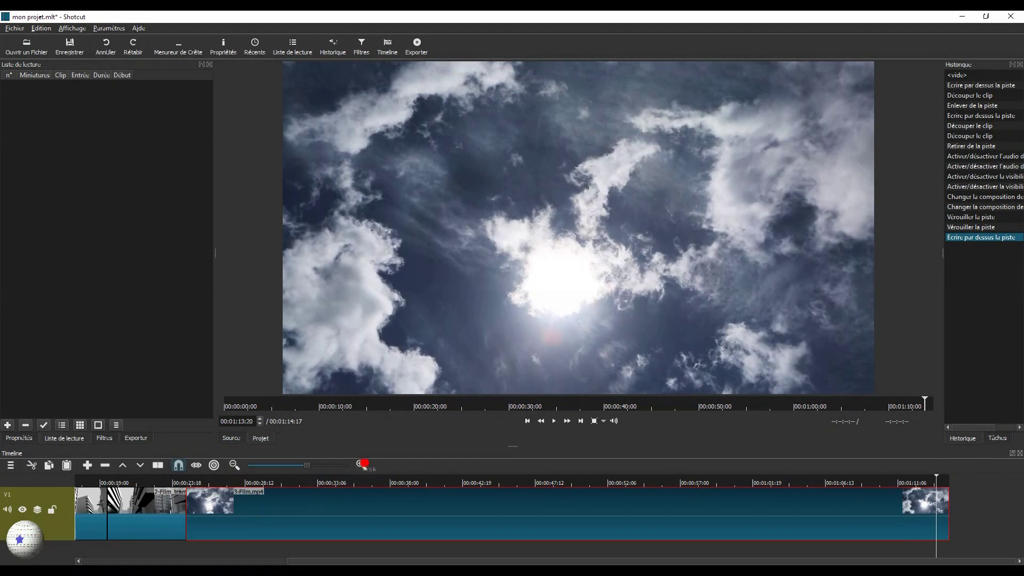
{"action": "mouse_move", "coordinate": [308, 465]}
{"action": "left_mouse_down"}
{"action": "mouse_move", "coordinate": [345, 466]}
{"action": "mouse_move", "coordinate": [309, 469]}
{"action": "left_mouse_up"}
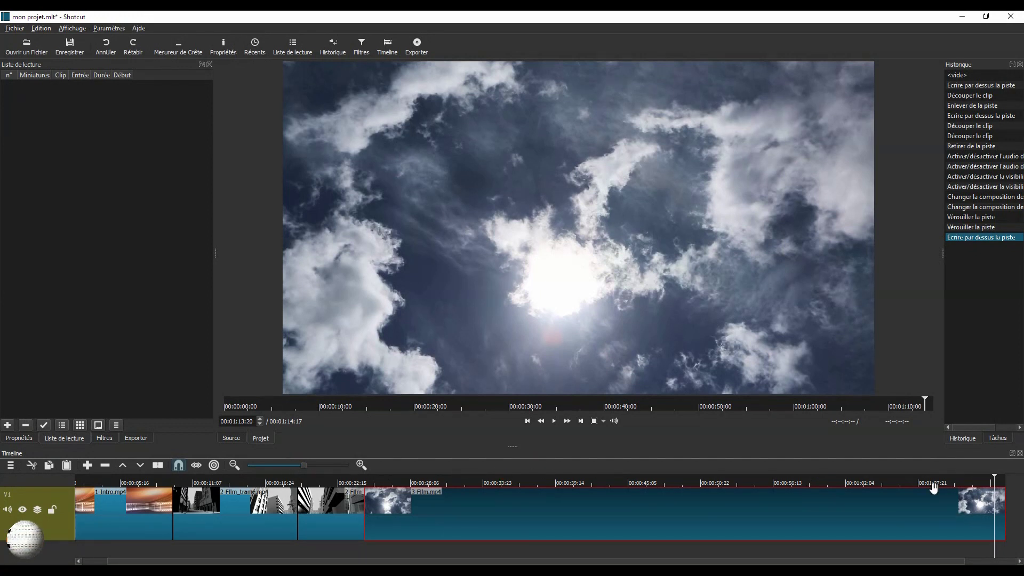
{"action": "left_click_drag", "start_coordinate": [995, 480], "coordinate": [579, 479]}
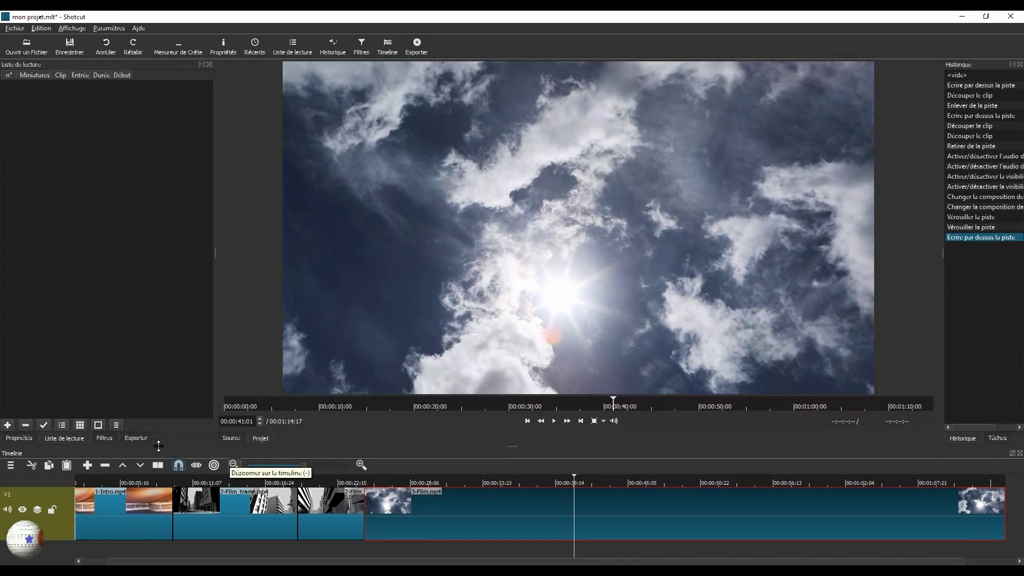
{"action": "left_click", "coordinate": [158, 466]}
{"action": "left_click", "coordinate": [158, 466]}
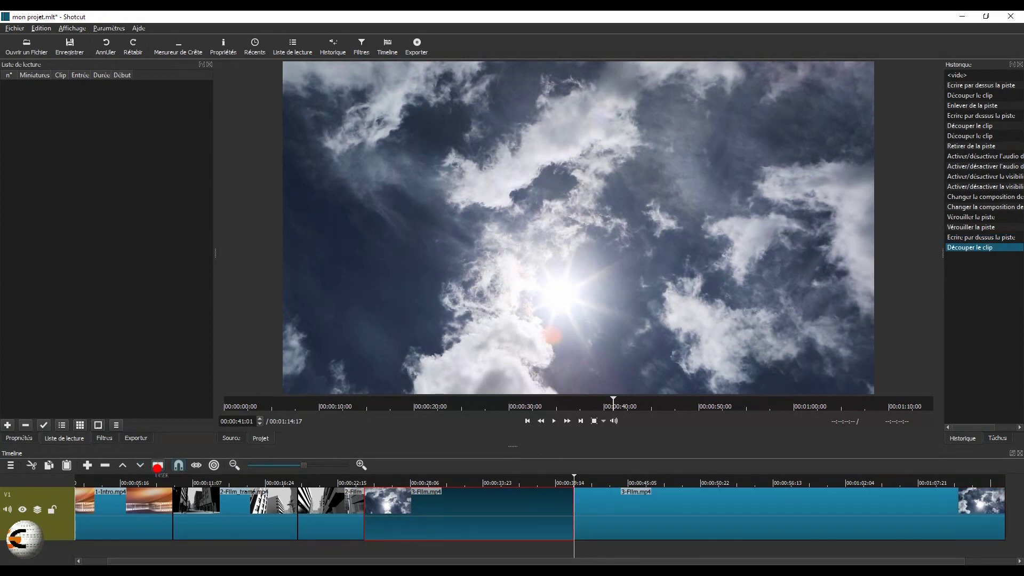
{"action": "right_click", "coordinate": [696, 510]}
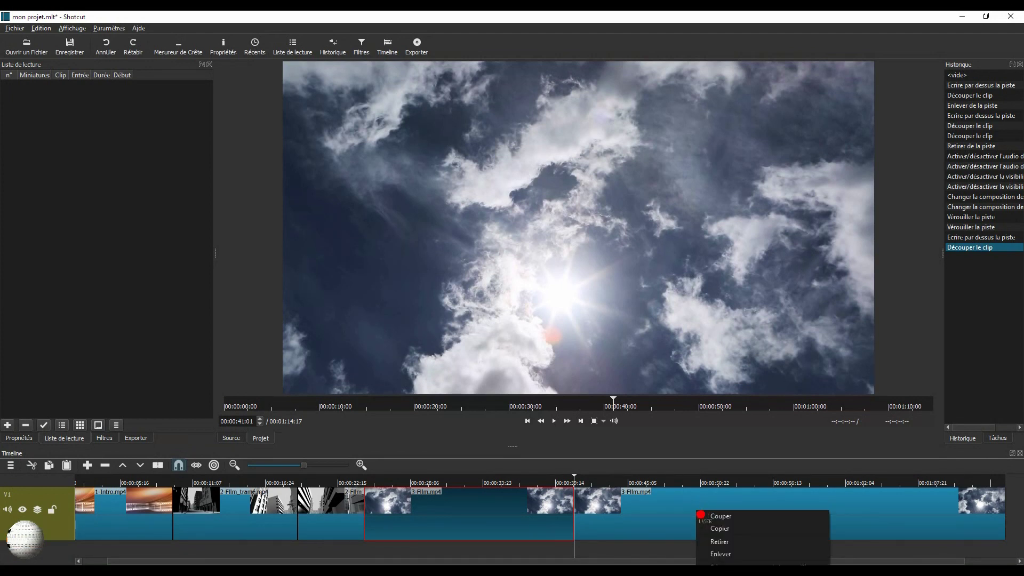
{"action": "left_click", "coordinate": [726, 542]}
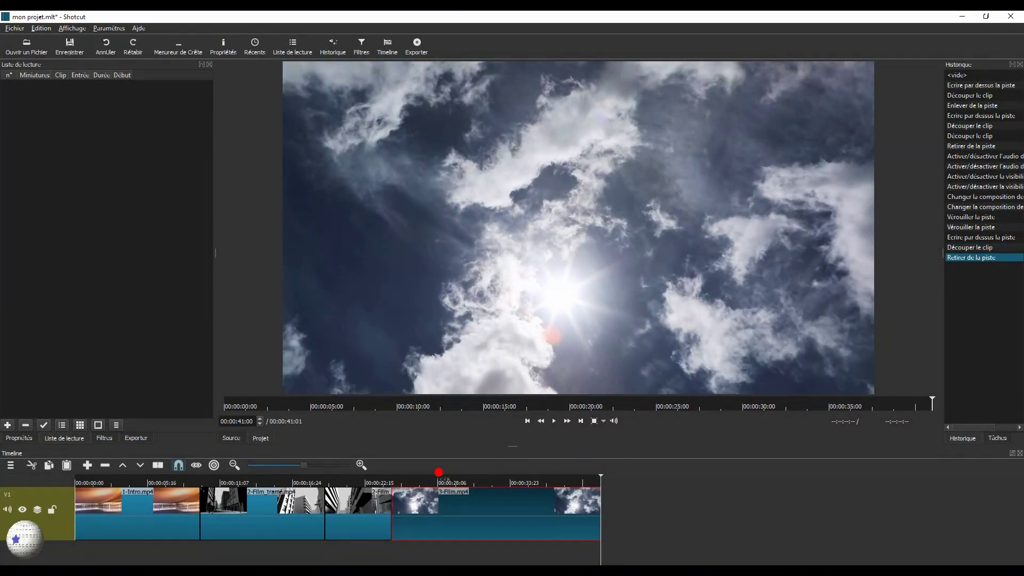
- Play the montage from about 00:00:23:17 to check the transition from 2-Film_tramé.mp4 to 3-Film.mp4
{"action": "left_click", "coordinate": [600, 479]}
{"action": "left_click_drag", "start_coordinate": [600, 479], "coordinate": [383, 481]}
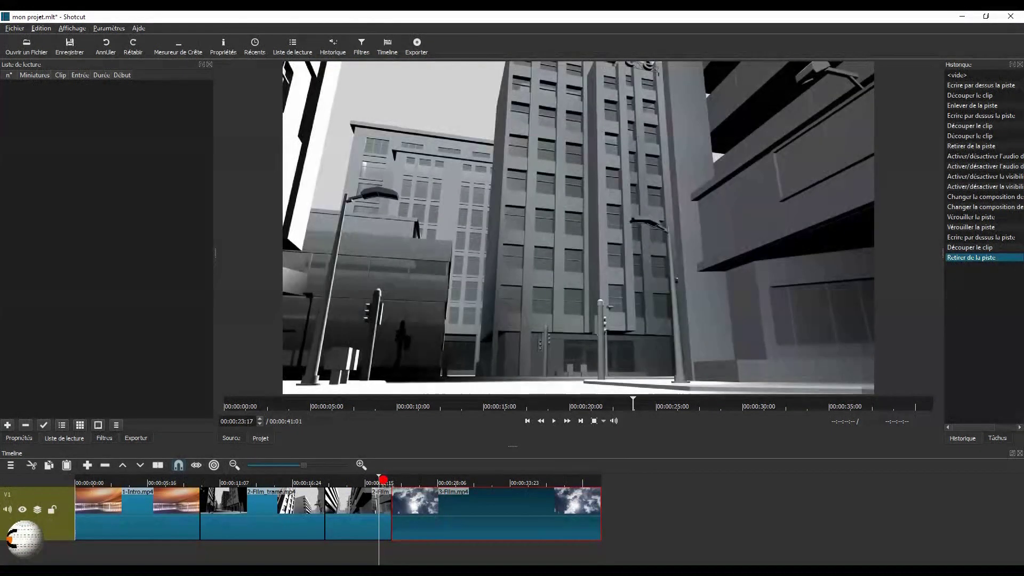
{"action": "left_click", "coordinate": [556, 421]}
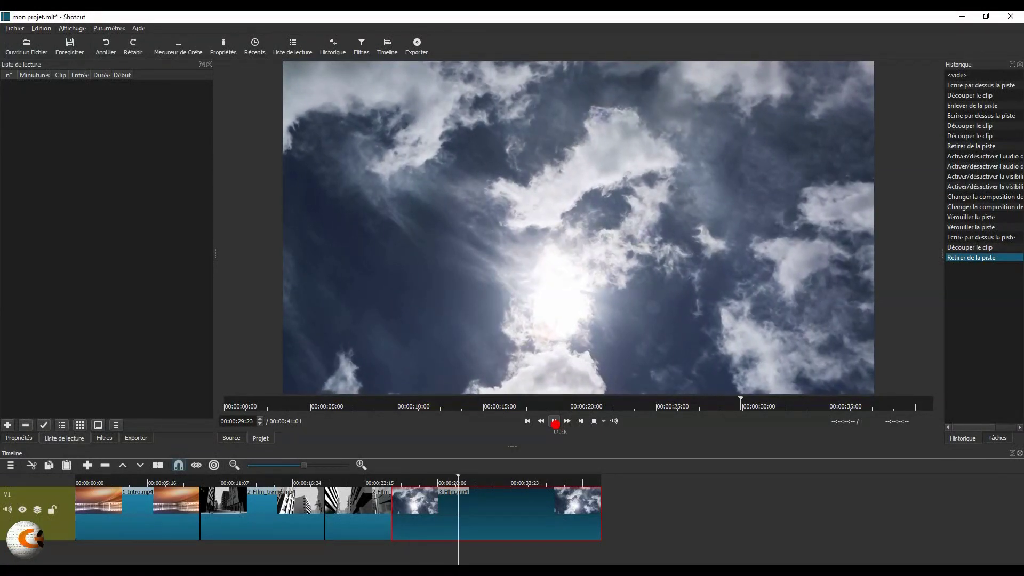
{"action": "left_click", "coordinate": [555, 422]}
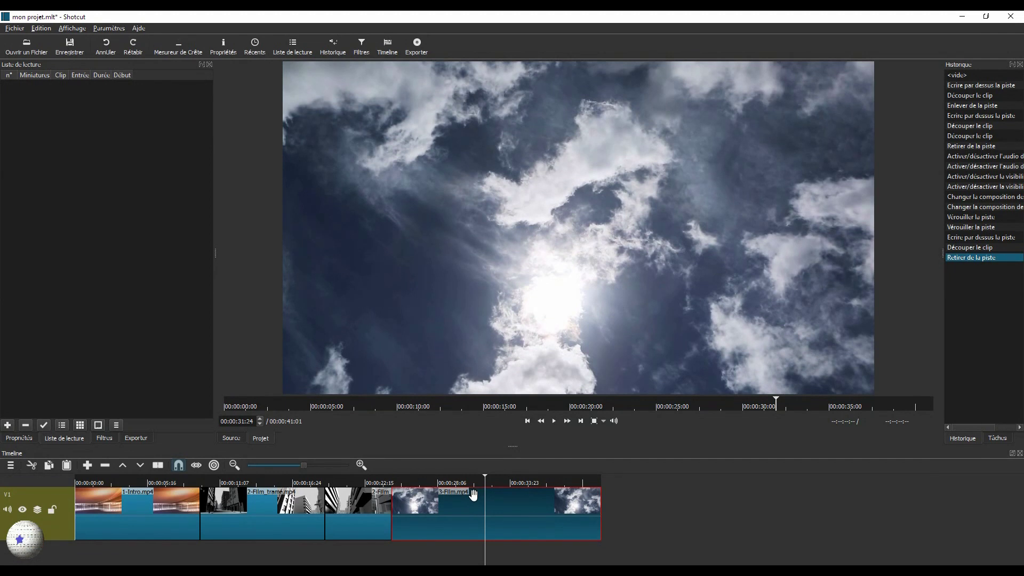
- Shorten 3-Film.mp4 again by splitting it at 00:00:31:03 and removing the part after the cut with Retirer
{"action": "left_click", "coordinate": [491, 483]}
{"action": "left_click_drag", "start_coordinate": [485, 479], "coordinate": [474, 477]}
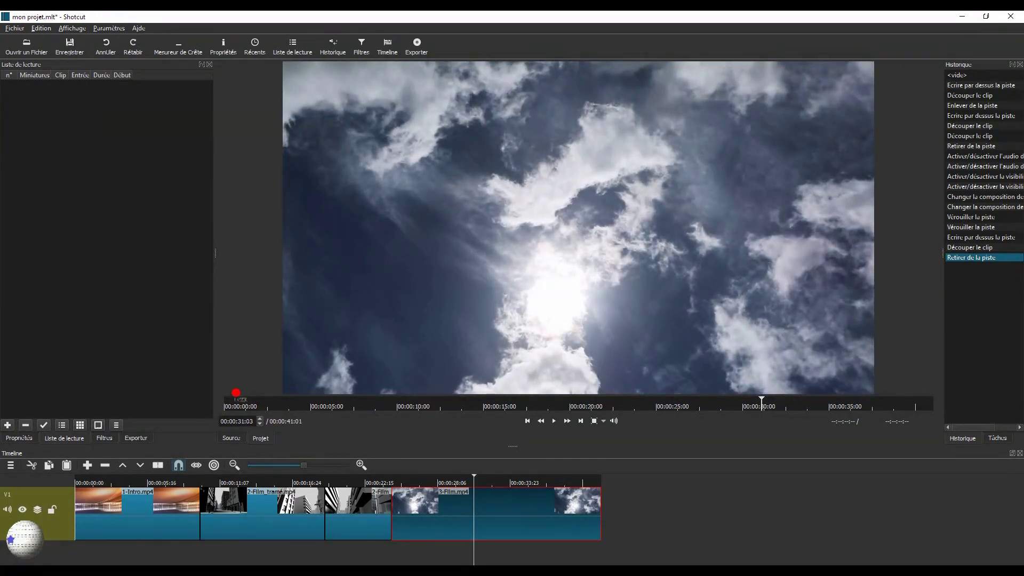
{"action": "left_click", "coordinate": [160, 468]}
{"action": "left_click", "coordinate": [522, 515]}
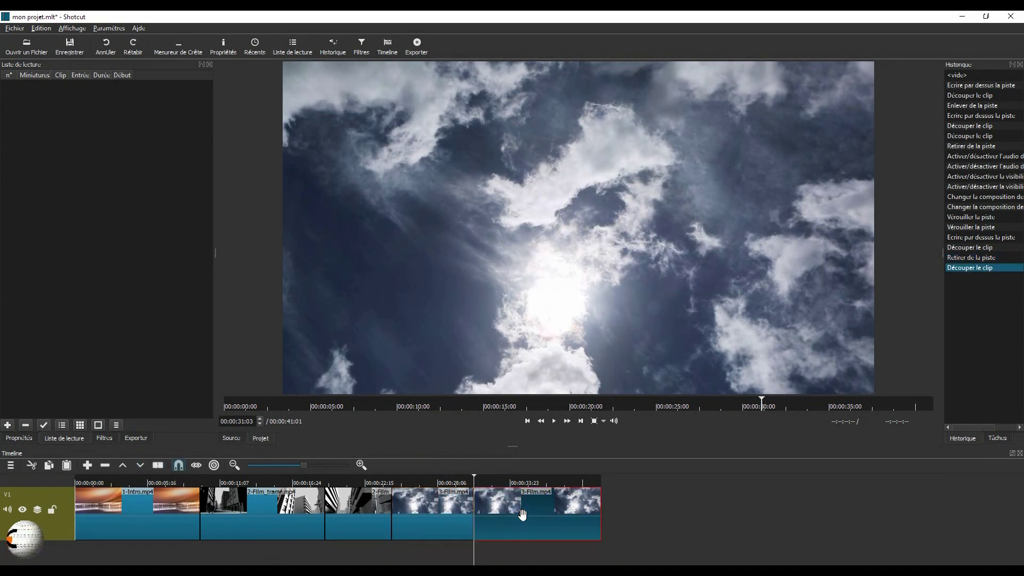
{"action": "right_click", "coordinate": [524, 512]}
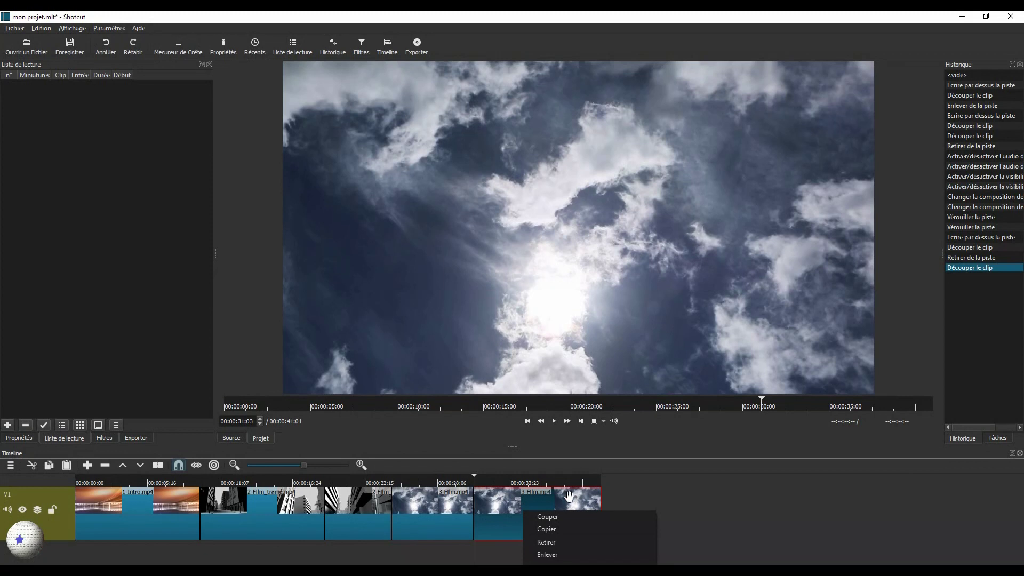
{"action": "left_click", "coordinate": [520, 503]}
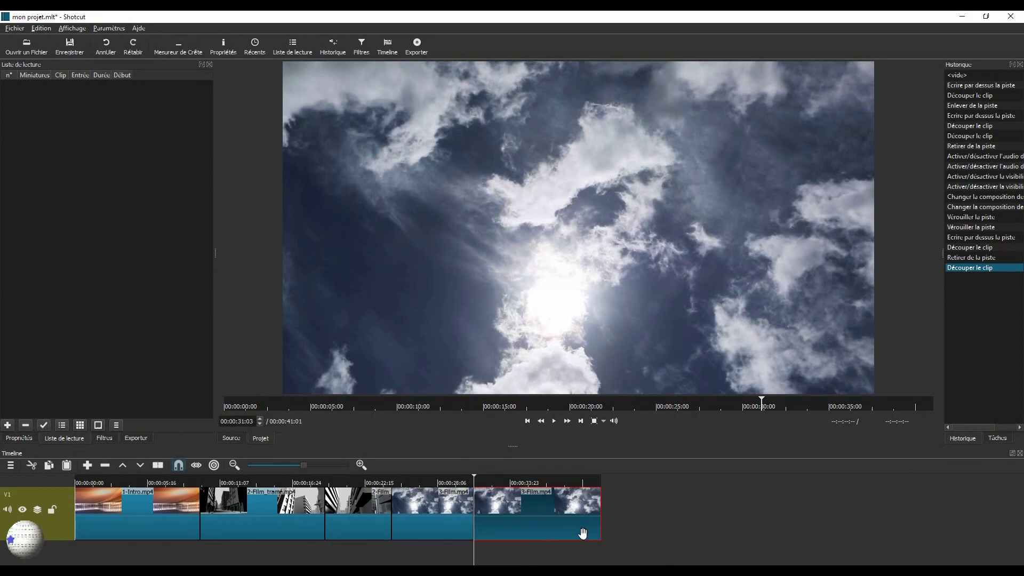
{"action": "right_click", "coordinate": [543, 512]}
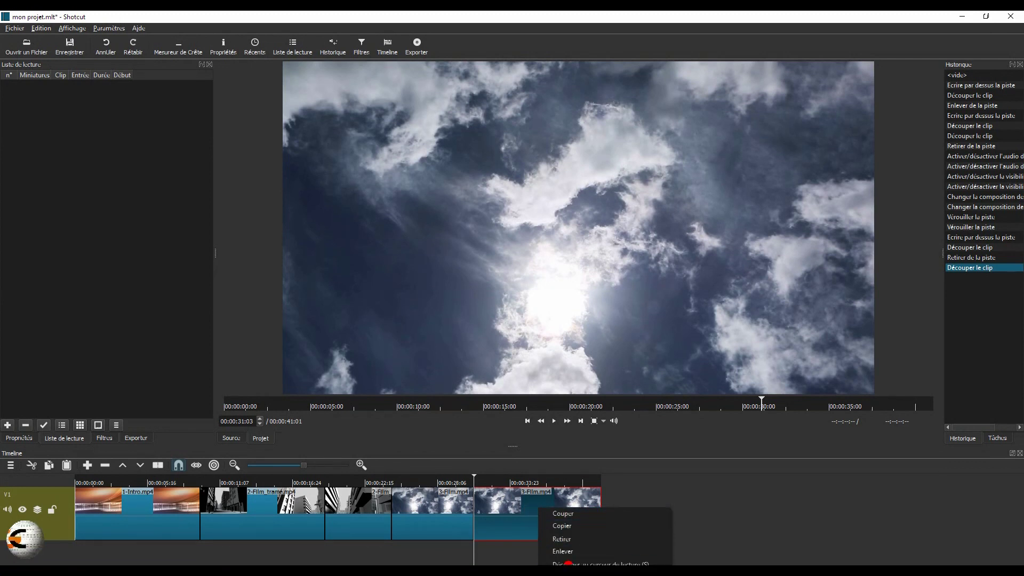
{"action": "left_click", "coordinate": [562, 540]}
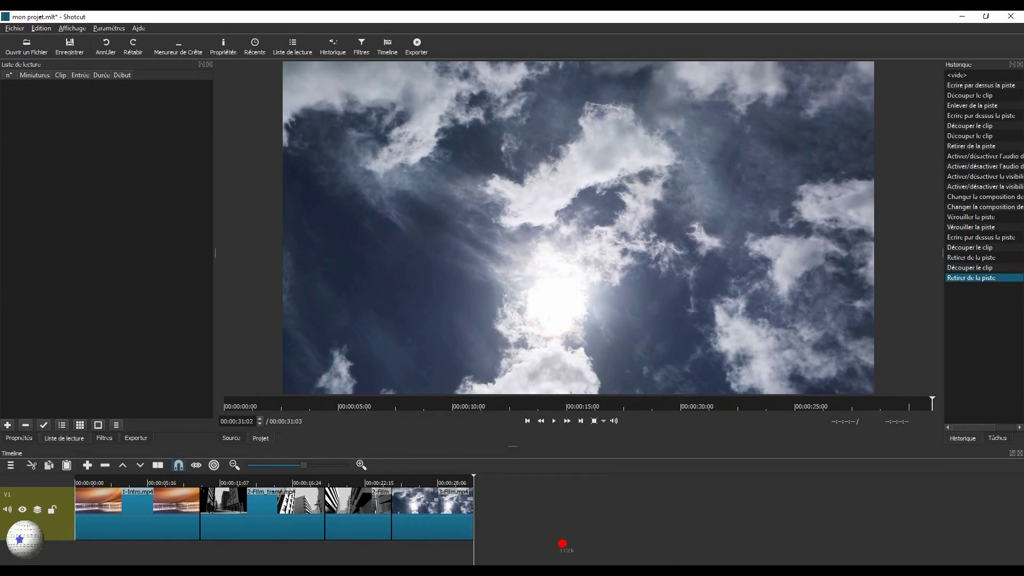
- Play the montage from just before 3-Film.mp4 to its end to check the shortened clip
{"action": "left_click", "coordinate": [468, 469]}
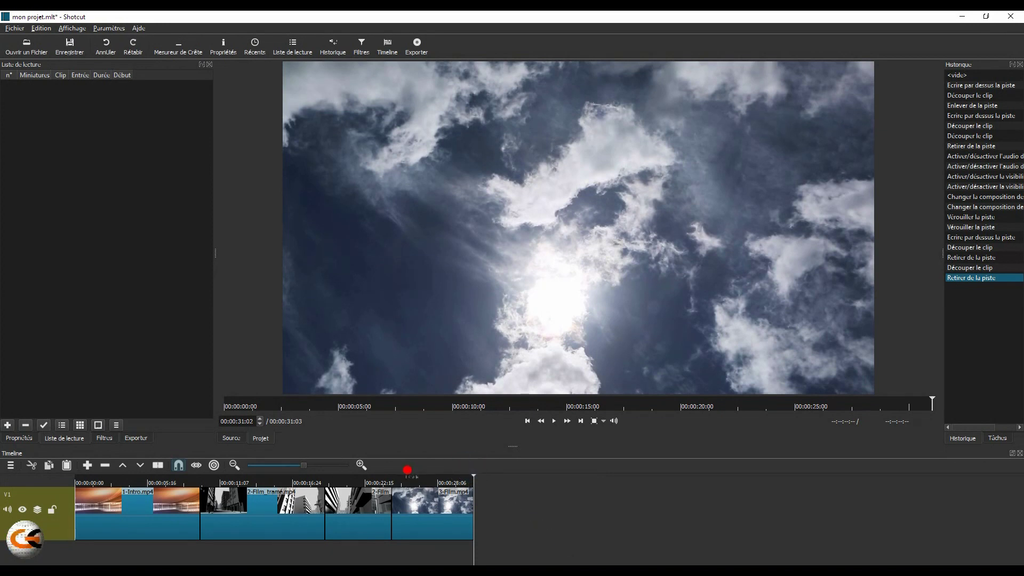
{"action": "left_click_drag", "start_coordinate": [468, 481], "coordinate": [381, 482]}
{"action": "left_click", "coordinate": [553, 424]}
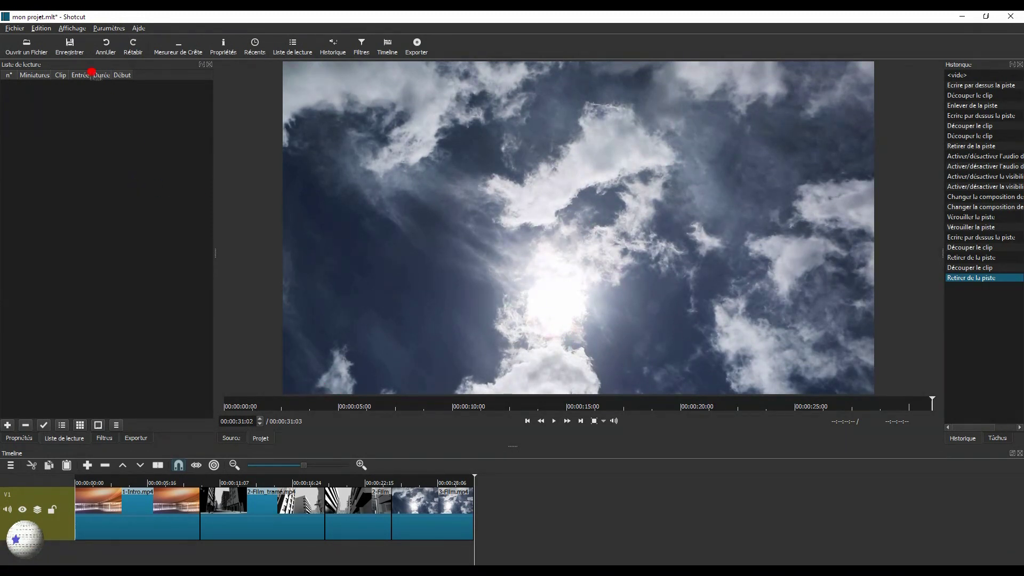
- Open 4-Film.mp4 and place it on track V1 directly after 3-Film.mp4
{"action": "left_click", "coordinate": [28, 50]}
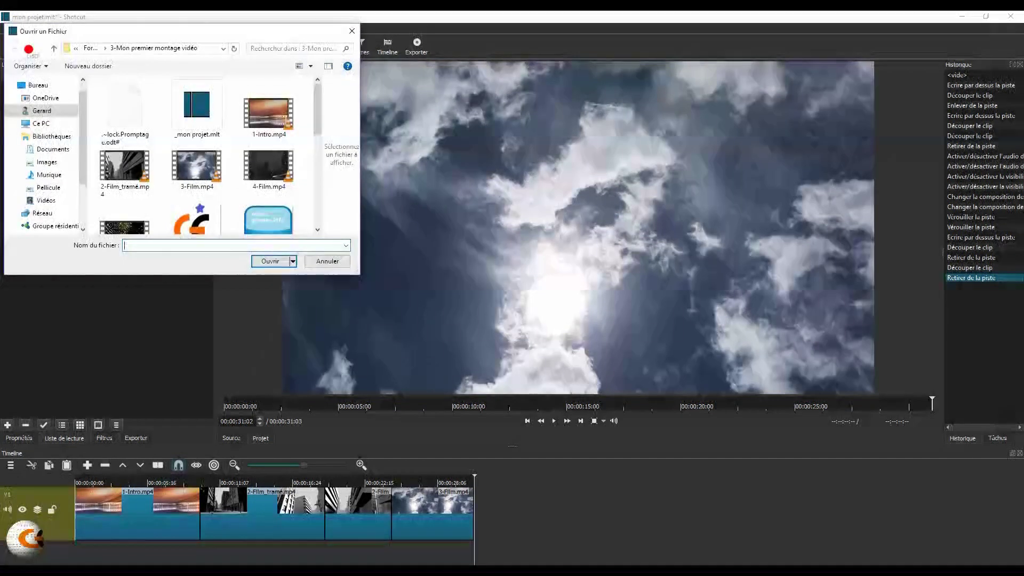
{"action": "scroll", "coordinate": [48, 192], "scroll_direction": "down", "scroll_amount": 4}
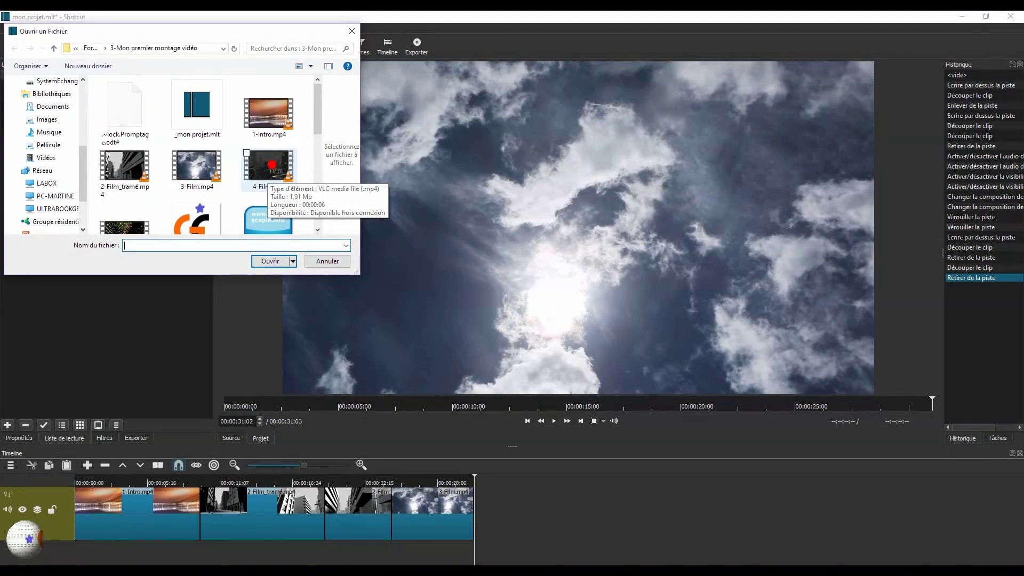
{"action": "left_click", "coordinate": [269, 170]}
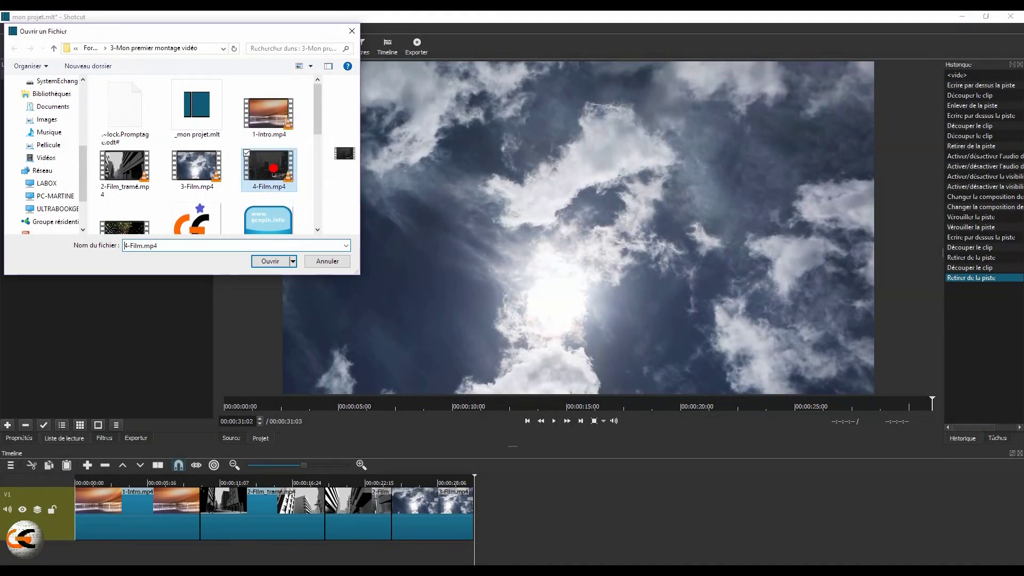
{"action": "key", "text": "Return"}
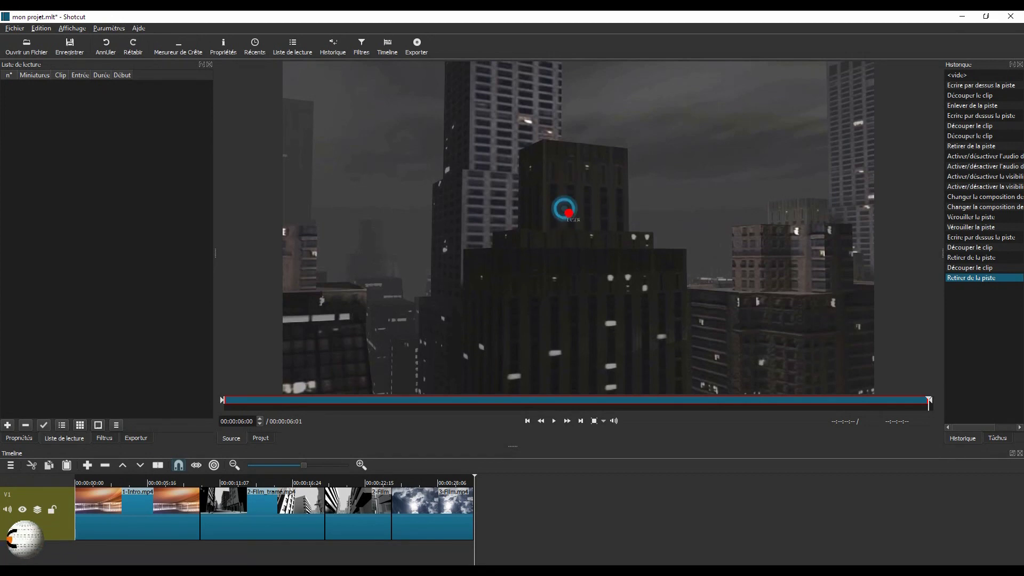
{"action": "left_click_drag", "start_coordinate": [517, 435], "coordinate": [480, 516]}
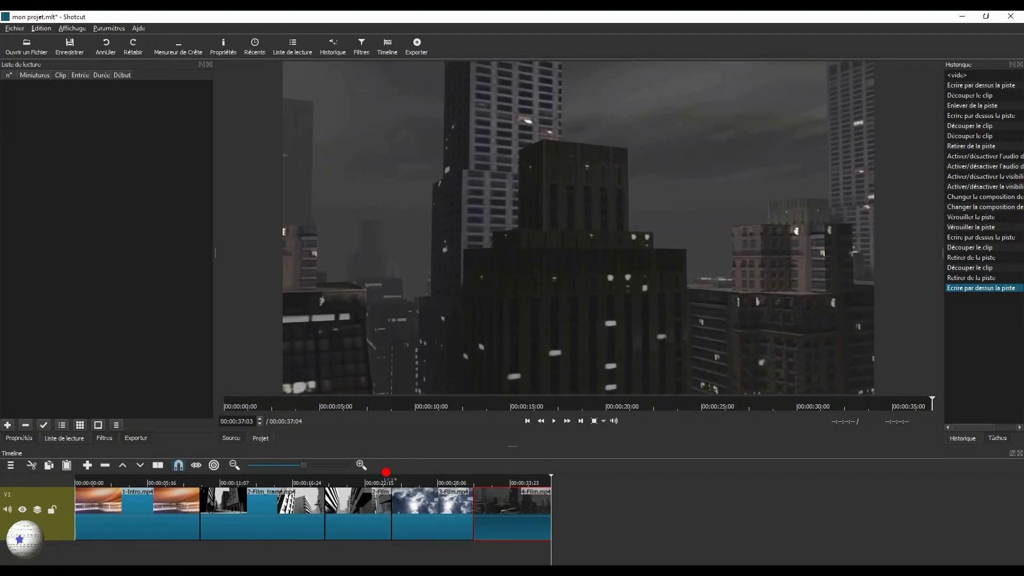
- Play the montage from about 00:00:23:20 to its end to check the sequence with 4-Film.mp4
{"action": "left_click", "coordinate": [380, 481]}
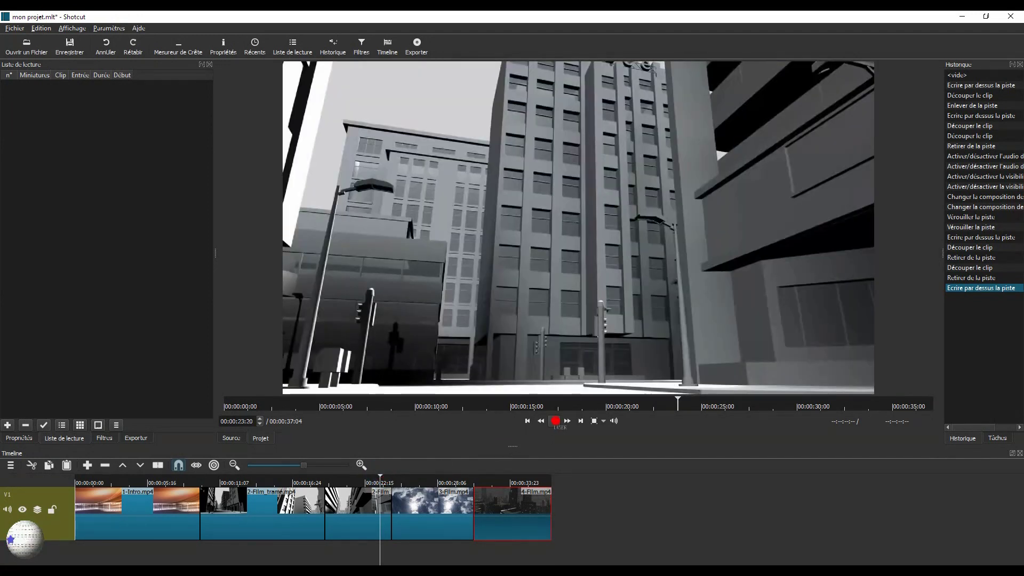
{"action": "left_click", "coordinate": [556, 421]}
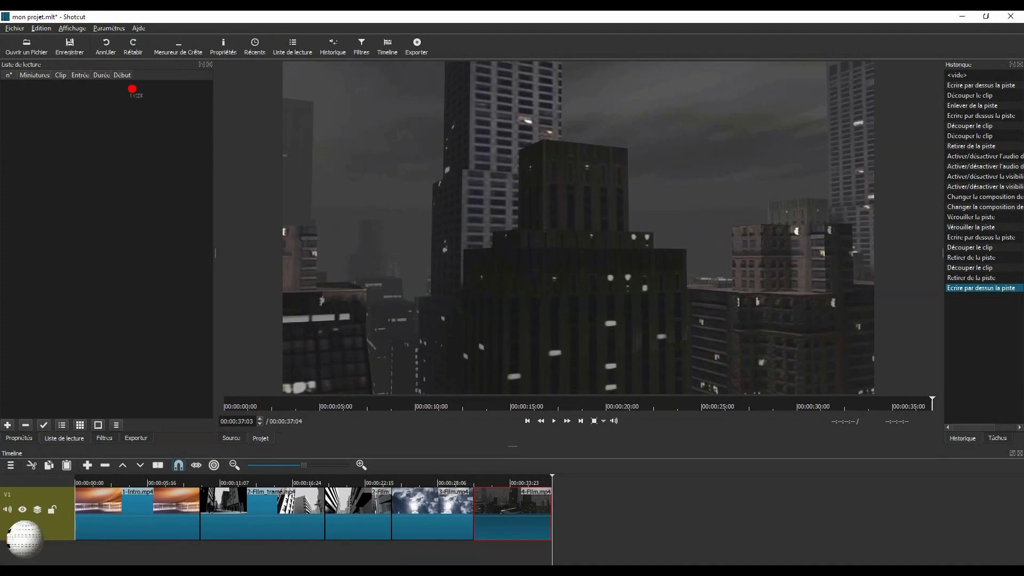
{"action": "left_click", "coordinate": [16, 28]}
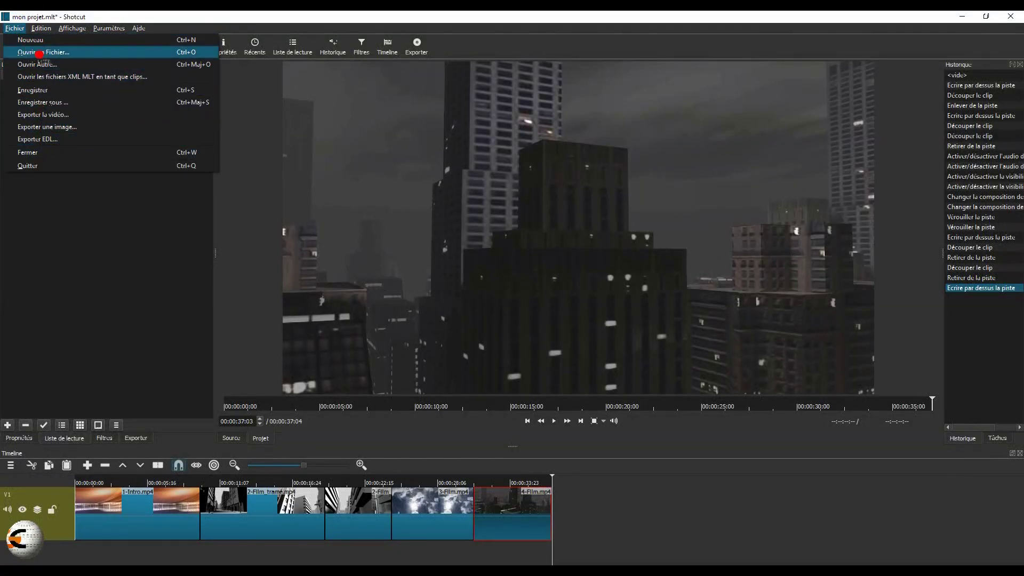
{"action": "left_click", "coordinate": [45, 56]}
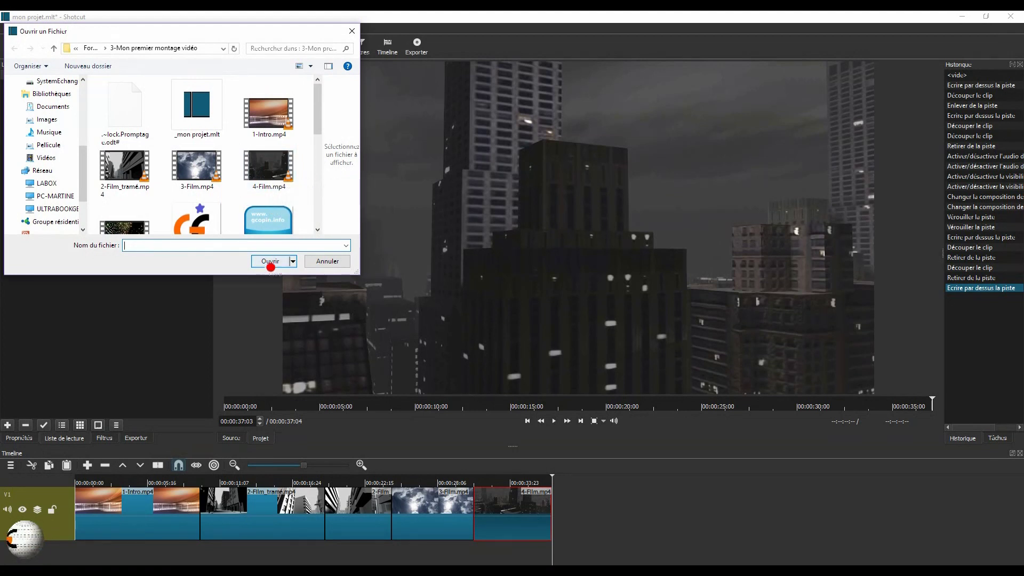
{"action": "double_click", "coordinate": [268, 166]}
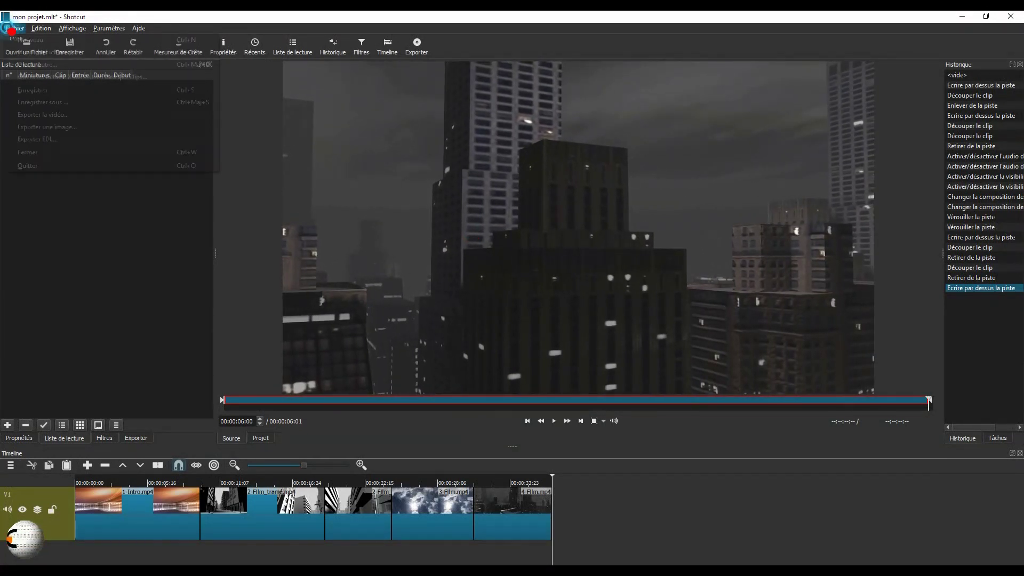
- Open 5-Fin.mp4 and place it on track V1 directly after 4-Film.mp4
{"action": "left_click", "coordinate": [14, 27]}
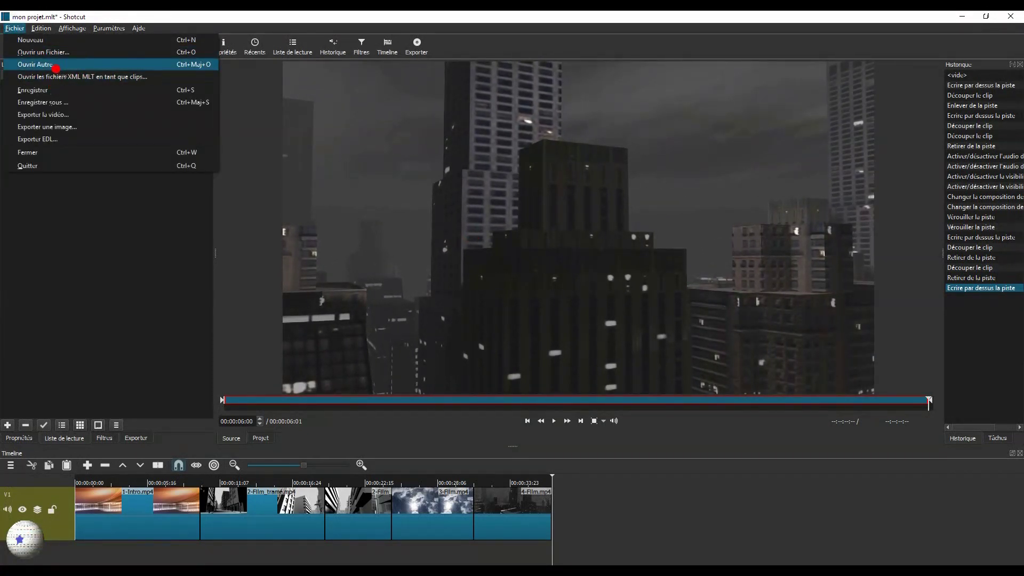
{"action": "left_click", "coordinate": [43, 52]}
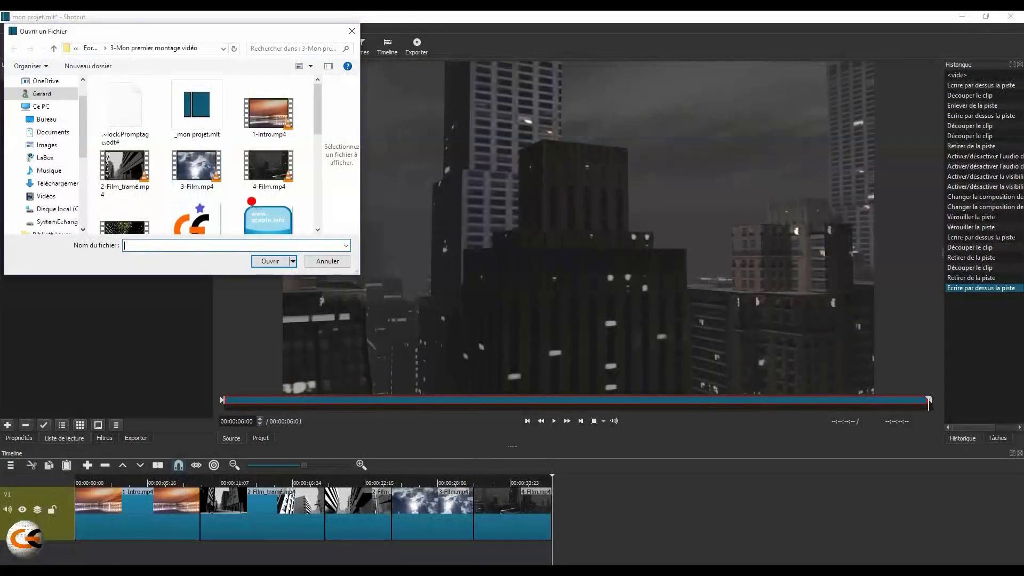
{"action": "left_click_drag", "start_coordinate": [318, 120], "coordinate": [319, 143]}
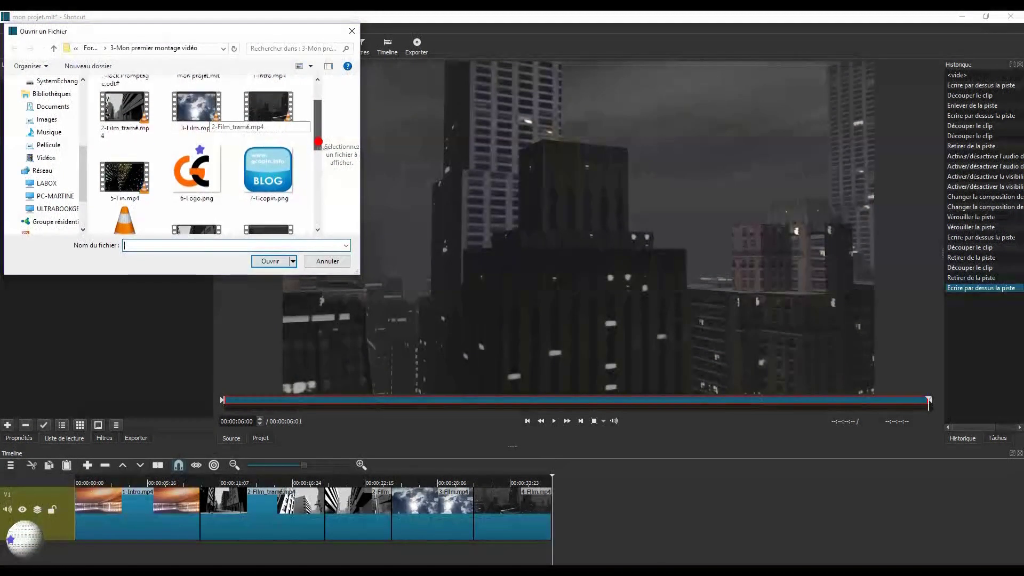
{"action": "double_click", "coordinate": [123, 176]}
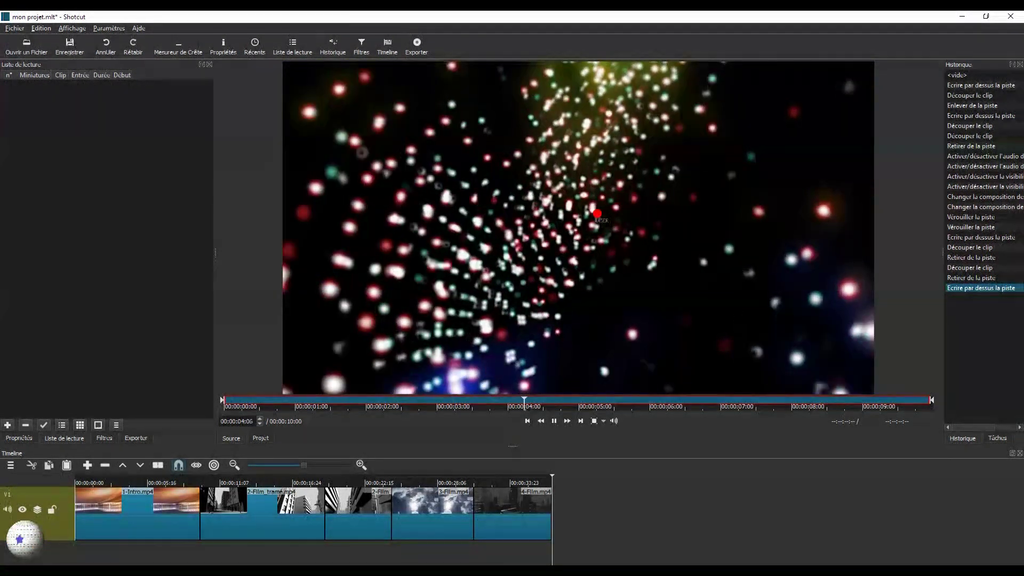
{"action": "left_click_drag", "start_coordinate": [589, 341], "coordinate": [560, 523]}
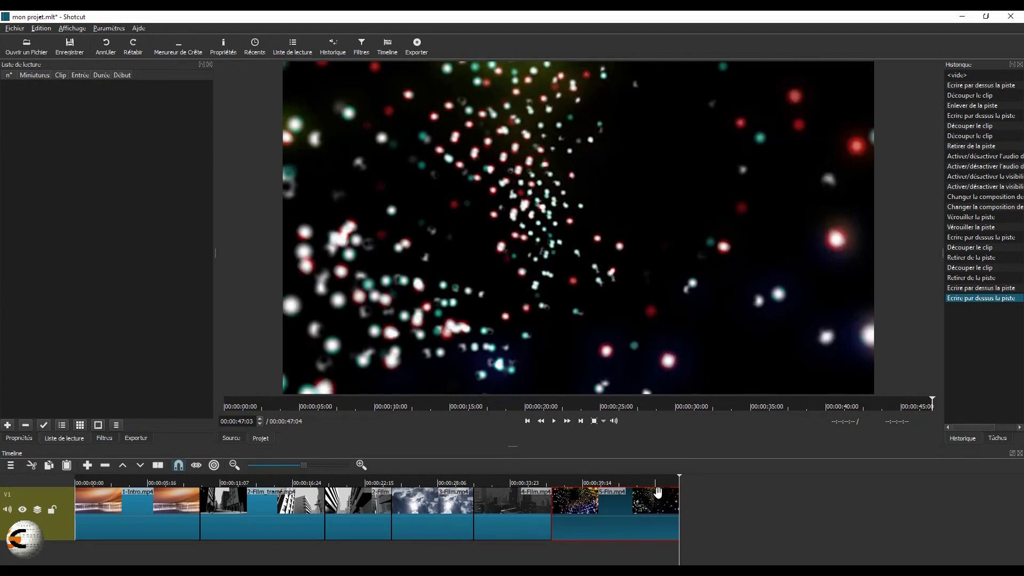
- Play the passage from the end of 4-Film.mp4 into 5-Fin.mp4 twice to examine the hard cut
{"action": "left_click_drag", "start_coordinate": [676, 480], "coordinate": [533, 473]}
{"action": "left_click", "coordinate": [554, 421]}
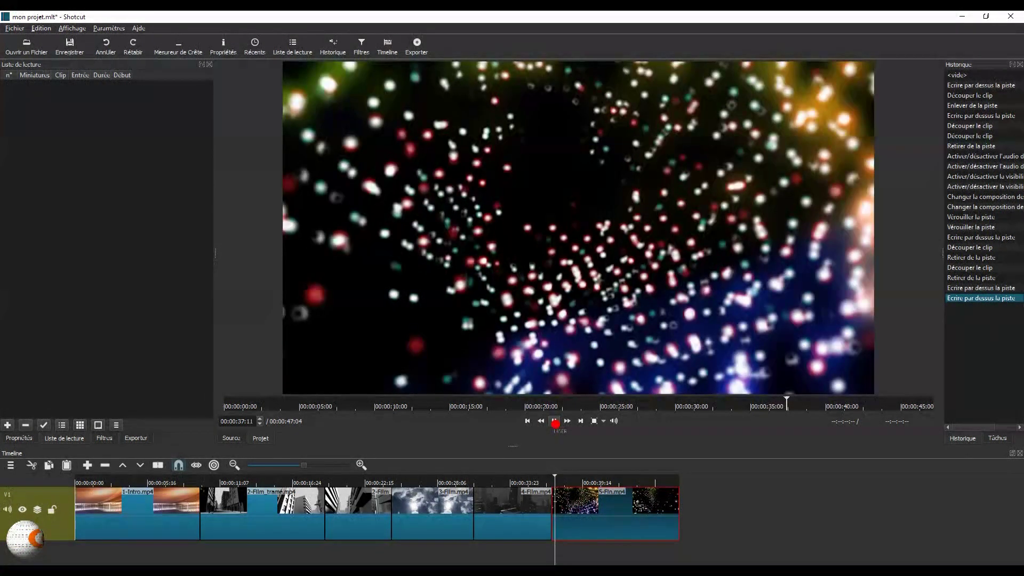
{"action": "left_click", "coordinate": [554, 421]}
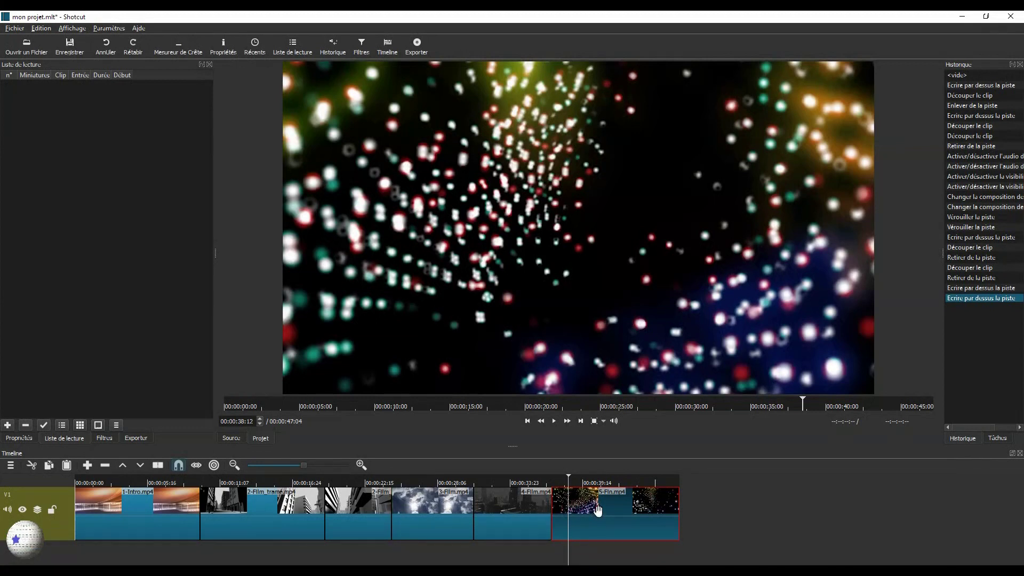
{"action": "mouse_move", "coordinate": [569, 474]}
{"action": "left_mouse_down"}
{"action": "mouse_move", "coordinate": [533, 474]}
{"action": "mouse_move", "coordinate": [544, 475]}
{"action": "left_mouse_up"}
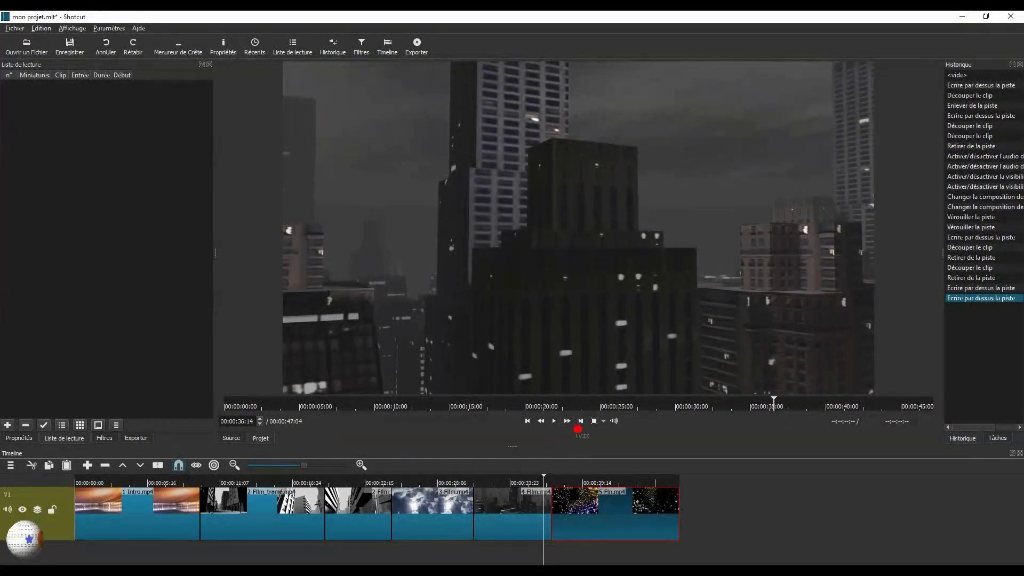
{"action": "left_click", "coordinate": [553, 421]}
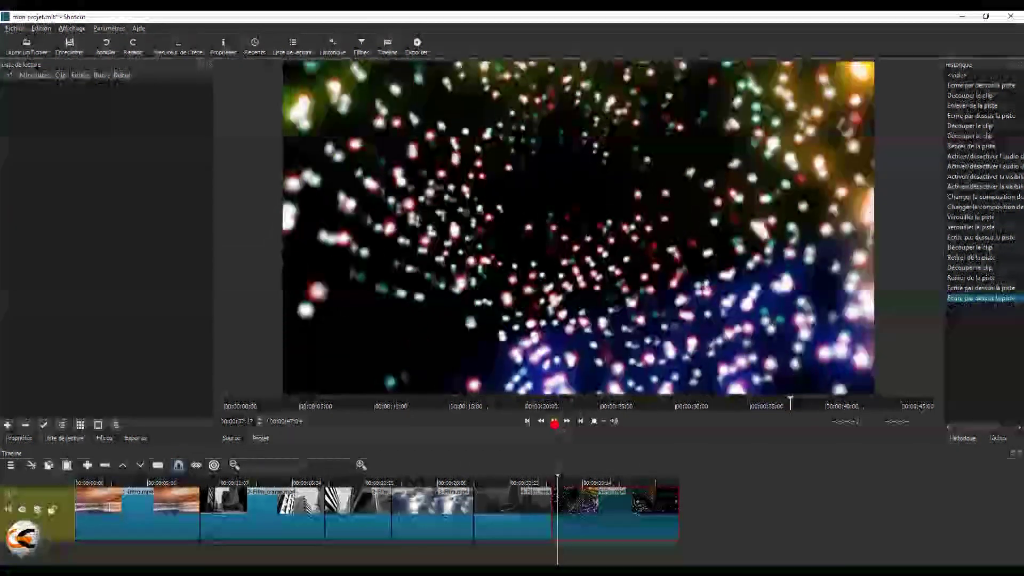
{"action": "left_click", "coordinate": [554, 421]}
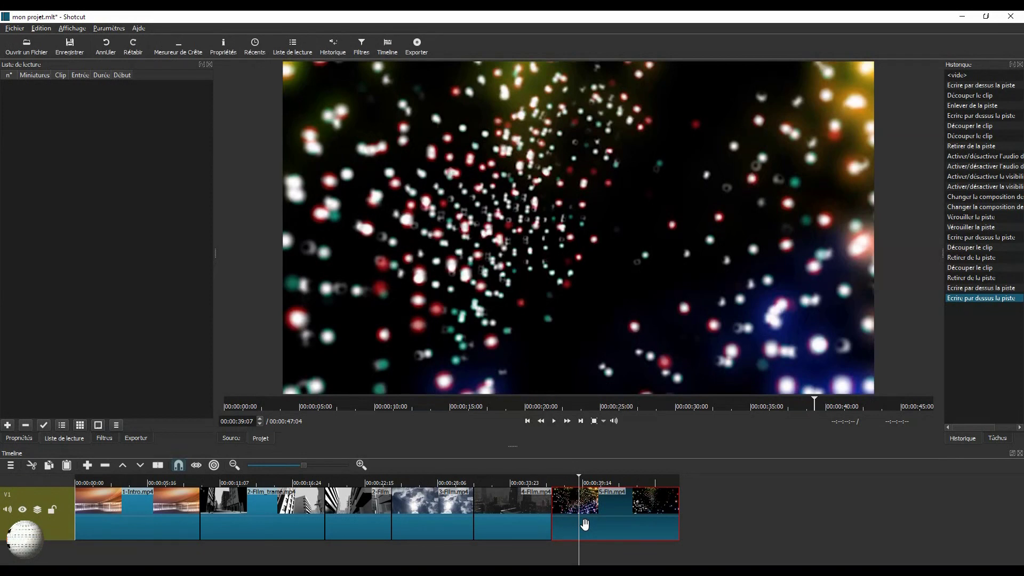
- Overlap 5-Fin.mp4 onto the end of 4-Film.mp4 by a little over one second to create a transition
{"action": "left_click", "coordinate": [614, 508]}
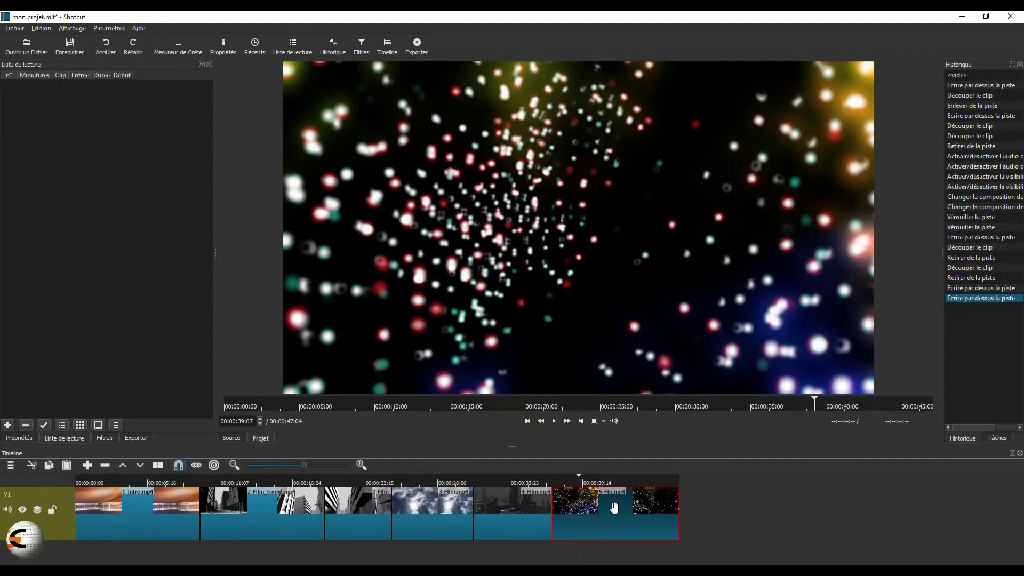
{"action": "left_click_drag", "start_coordinate": [615, 508], "coordinate": [590, 527]}
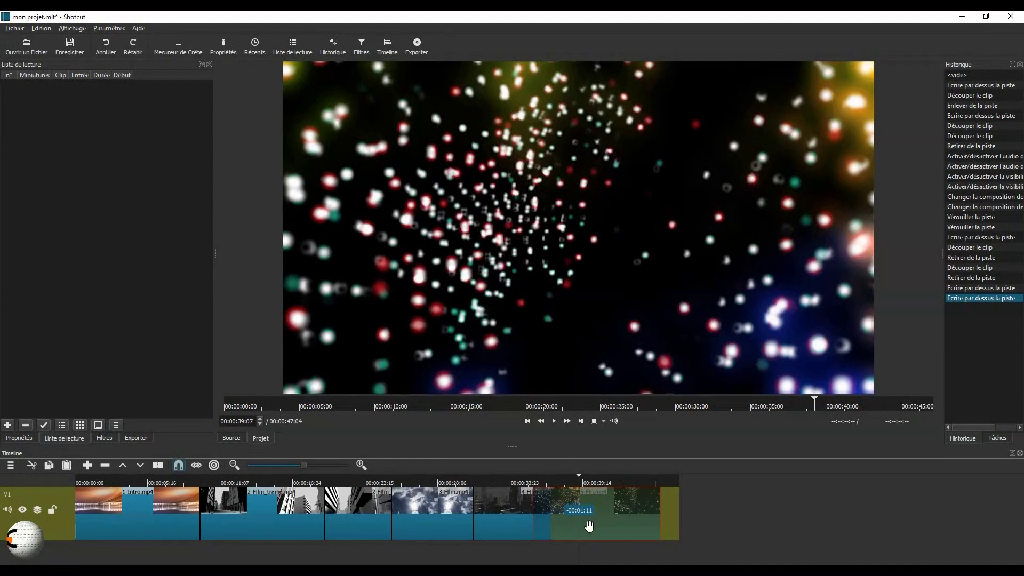
{"action": "left_click_drag", "start_coordinate": [589, 526], "coordinate": [587, 526]}
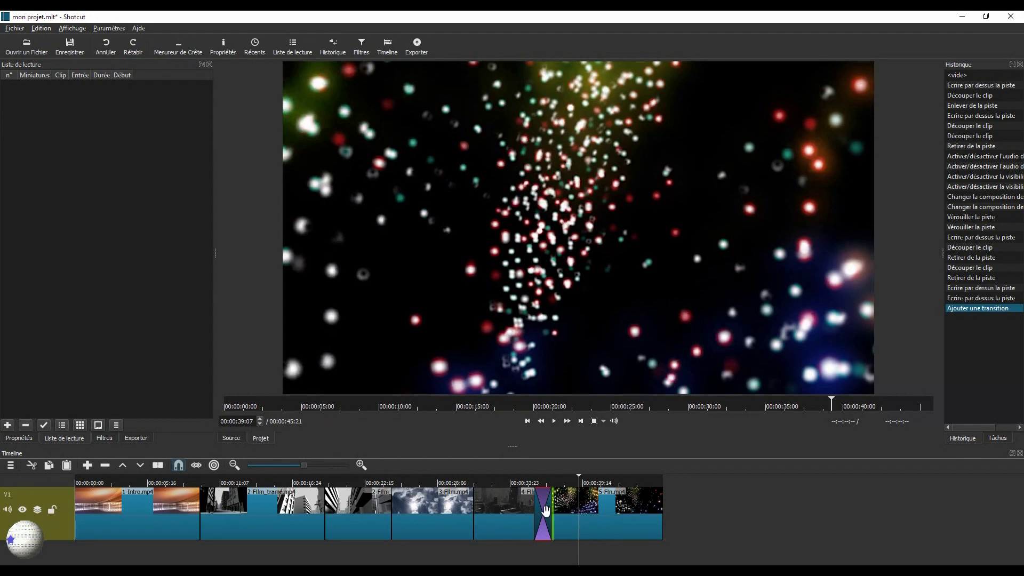
- Select the transition between 4-Film.mp4 and 5-Fin.mp4 and display its properties
{"action": "left_click", "coordinate": [543, 510]}
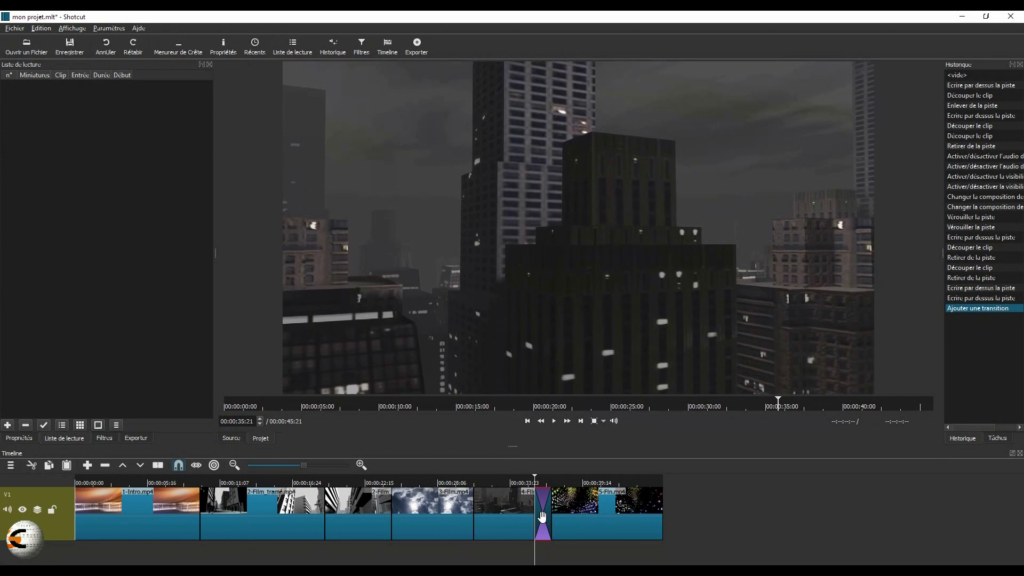
{"action": "left_click", "coordinate": [588, 517]}
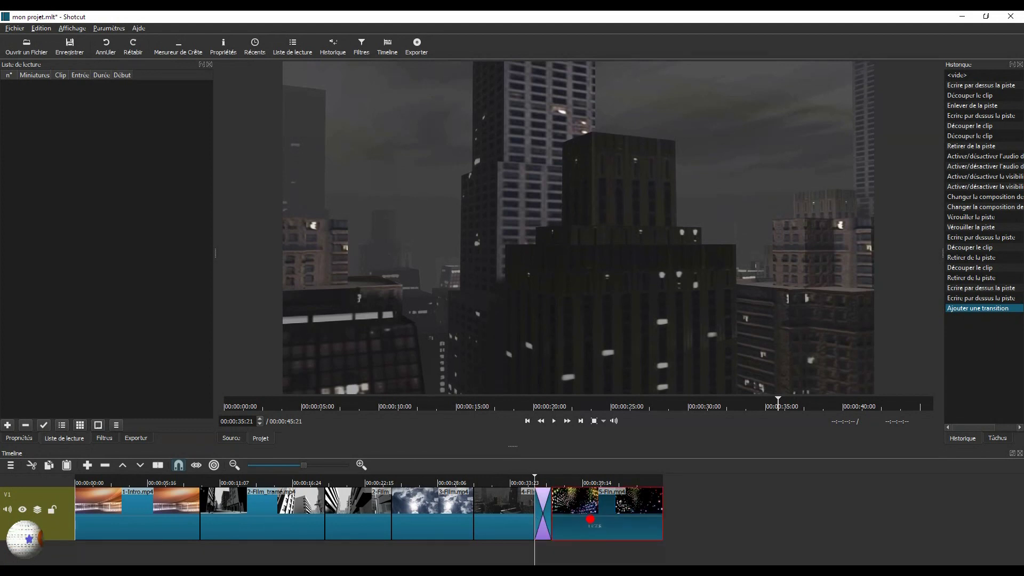
{"action": "left_click", "coordinate": [543, 501]}
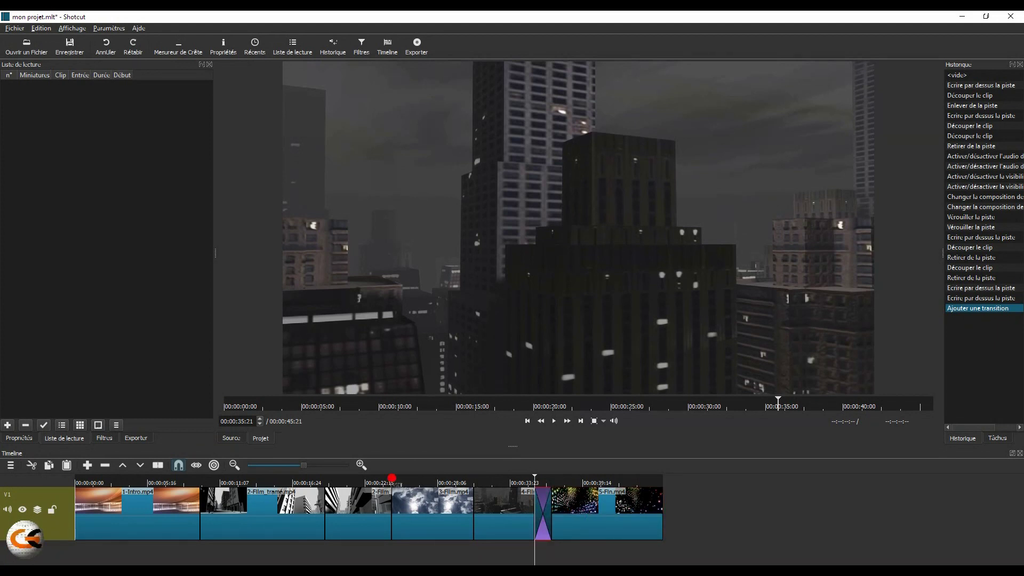
{"action": "left_click", "coordinate": [21, 439]}
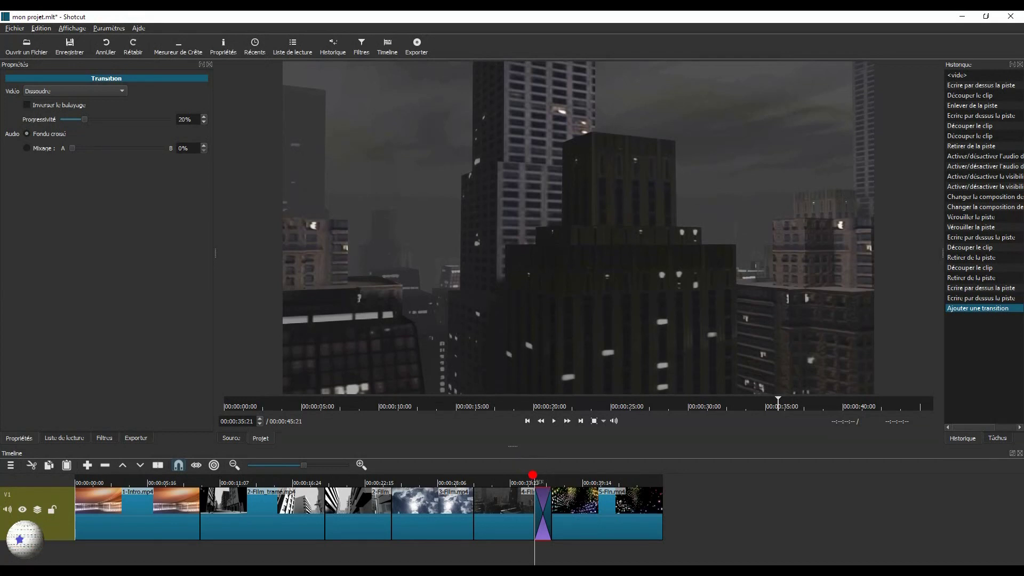
- Play the Dissoudre transition twice, starting at about 00:00:34:11 and 00:00:35:01, to examine the fade
{"action": "left_click_drag", "start_coordinate": [531, 483], "coordinate": [521, 481]}
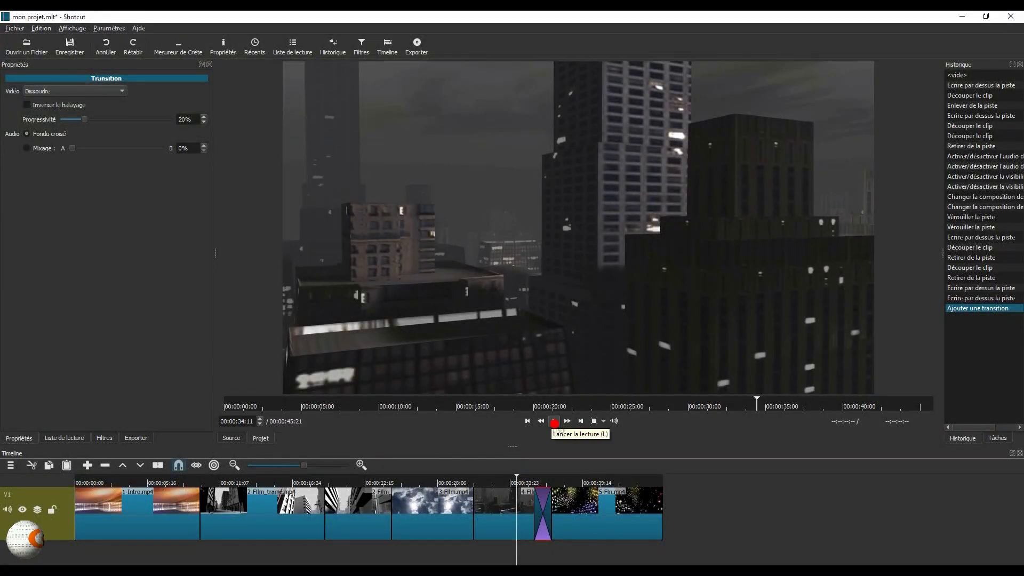
{"action": "left_click", "coordinate": [554, 423]}
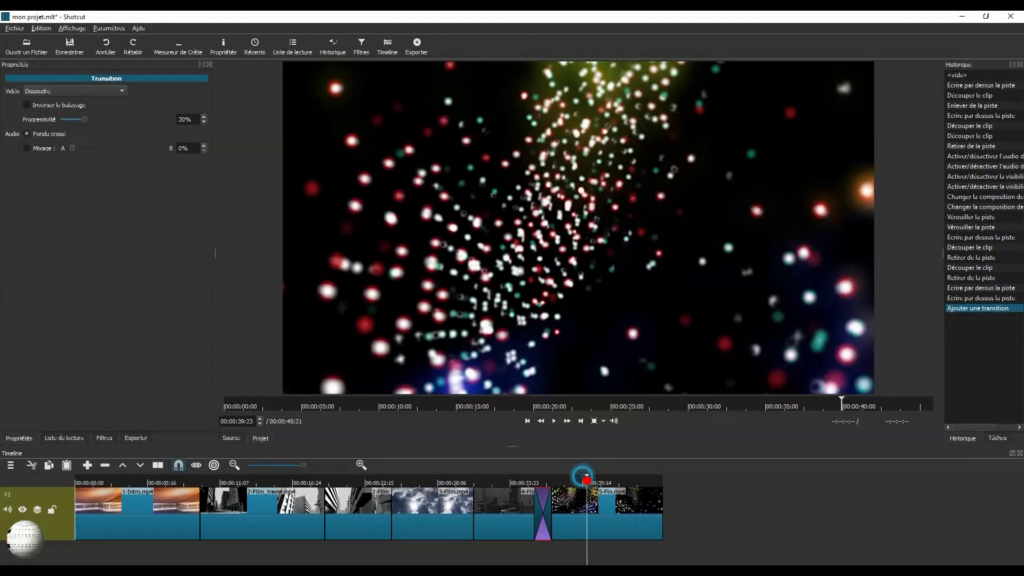
{"action": "left_click", "coordinate": [527, 476]}
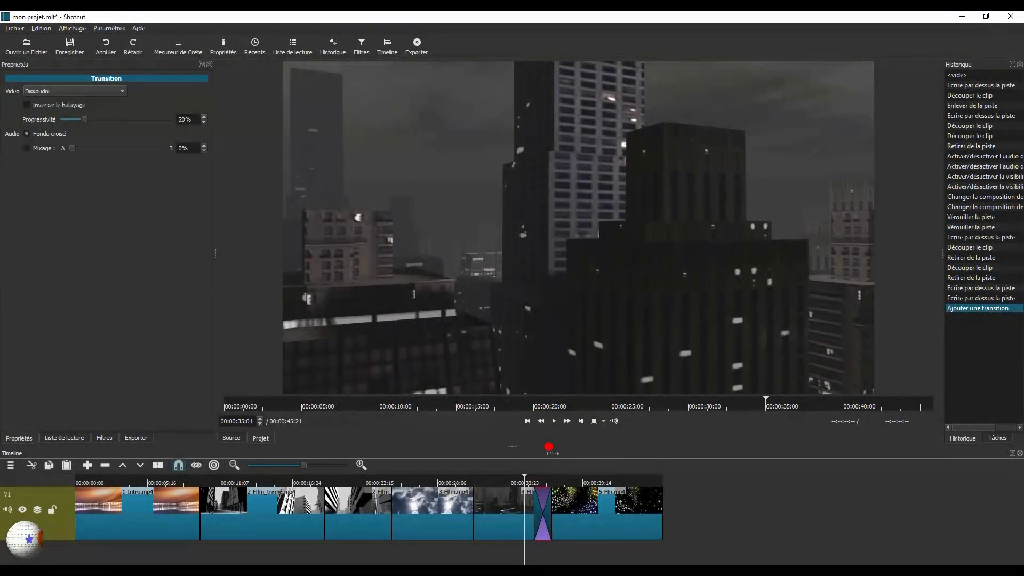
{"action": "left_click", "coordinate": [555, 421]}
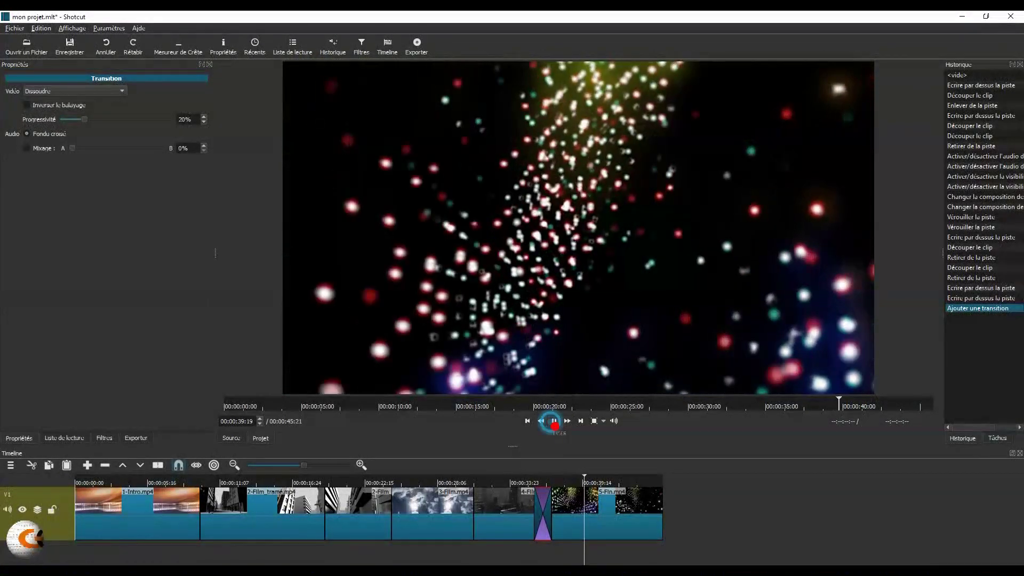
{"action": "left_click", "coordinate": [555, 421]}
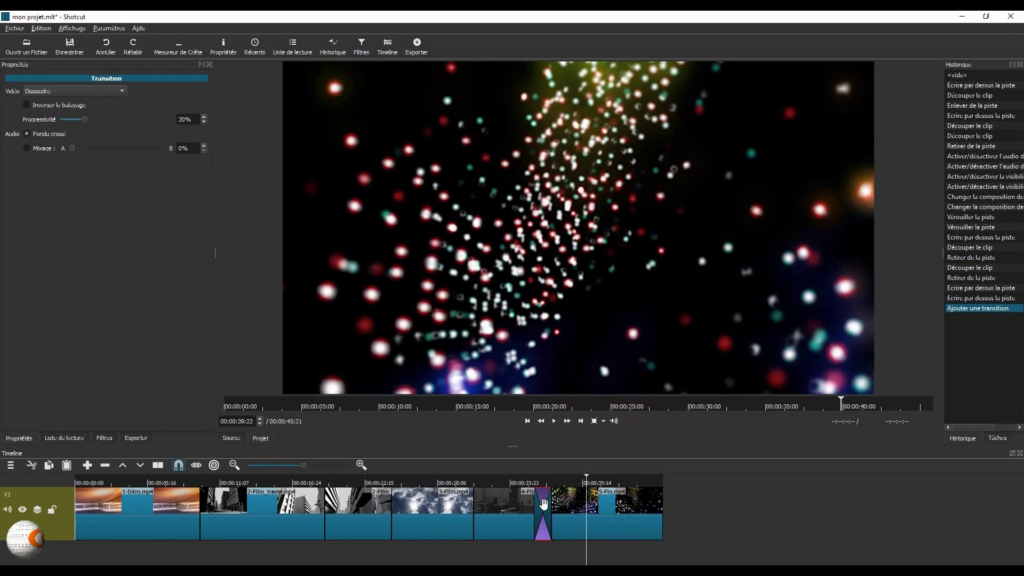
- Try the Matrice chute verticale video effect on the transition and play it from about 00:00:34:10
{"action": "left_click", "coordinate": [577, 477]}
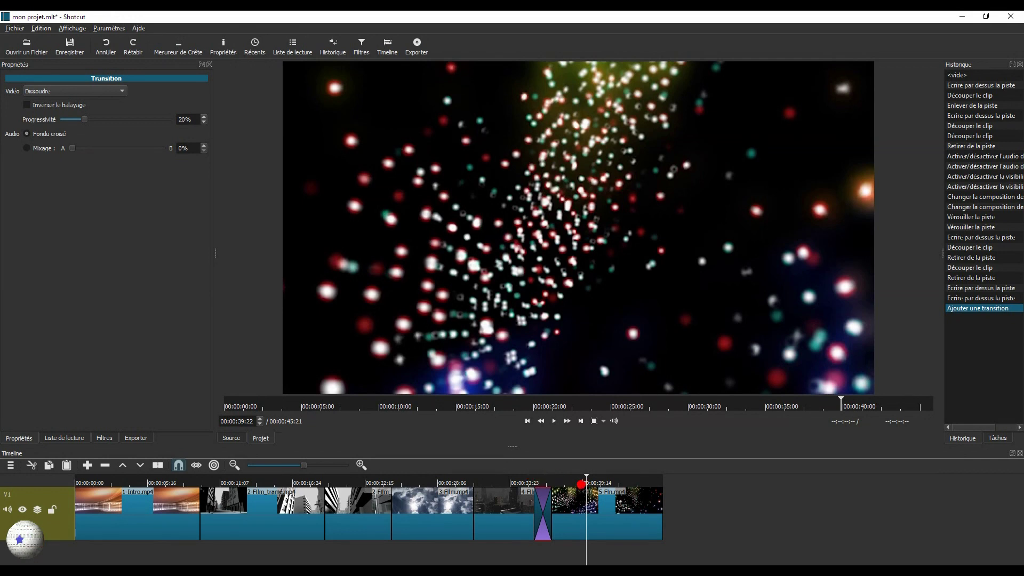
{"action": "left_click", "coordinate": [534, 479]}
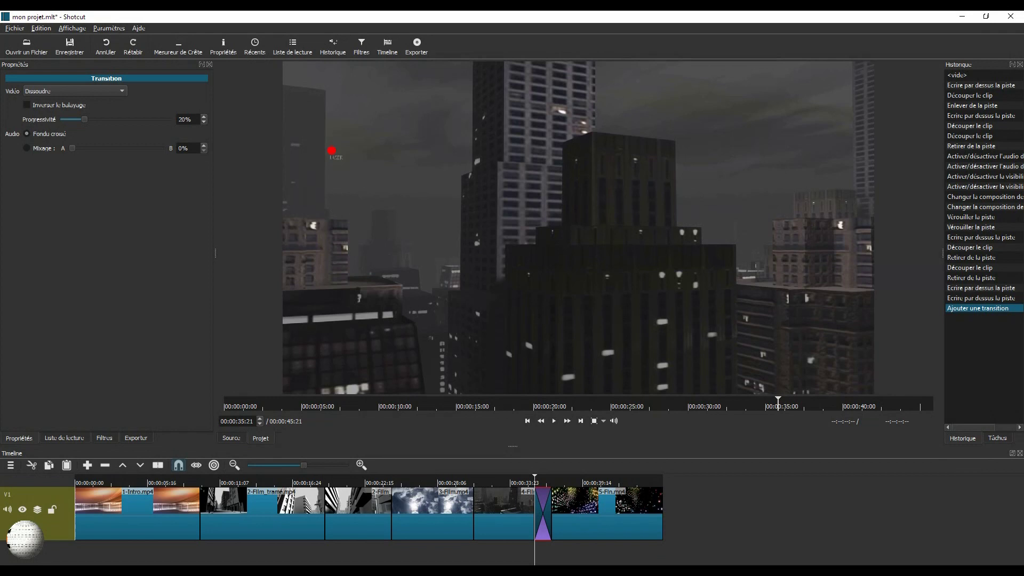
{"action": "left_click", "coordinate": [122, 90]}
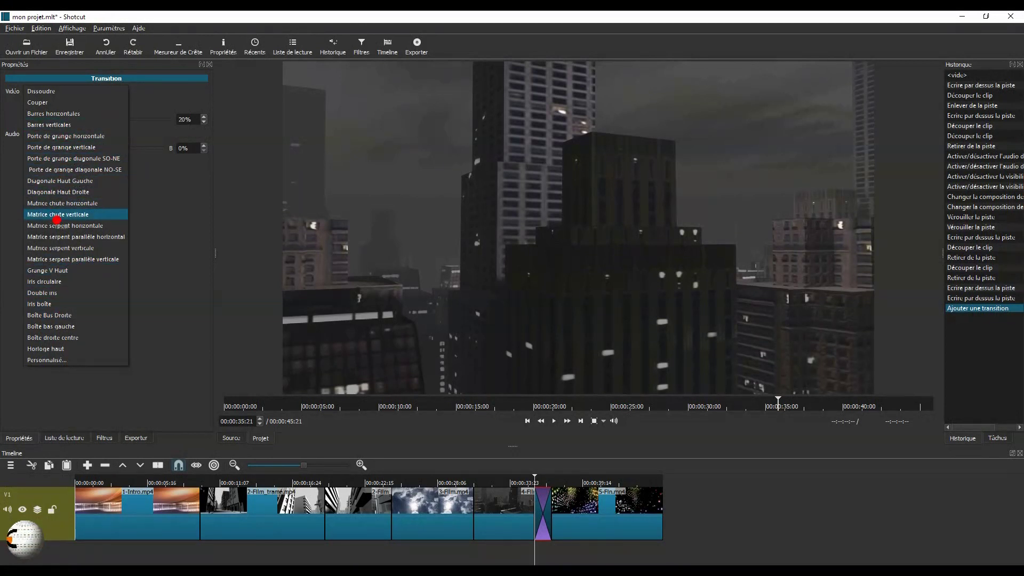
{"action": "left_click", "coordinate": [57, 216]}
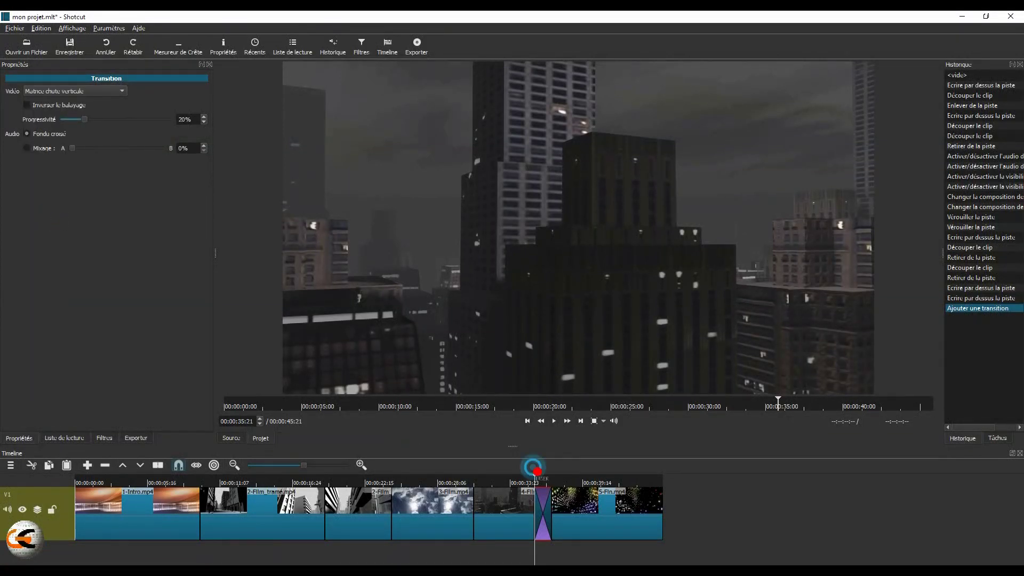
{"action": "left_click", "coordinate": [515, 477]}
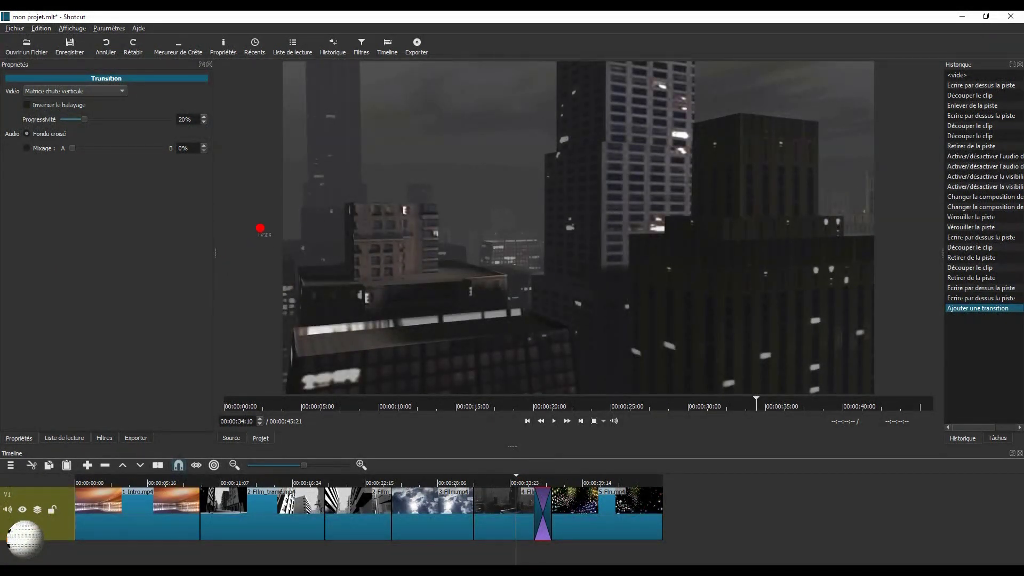
{"action": "left_click", "coordinate": [555, 421]}
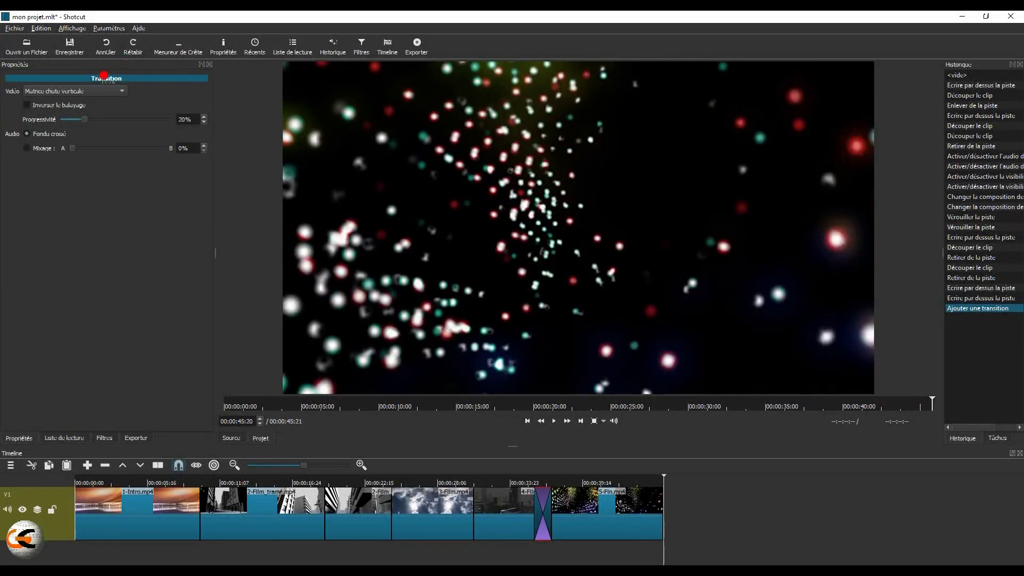
- Set the transition's video effect back to Dissoudre
{"action": "left_click", "coordinate": [125, 97]}
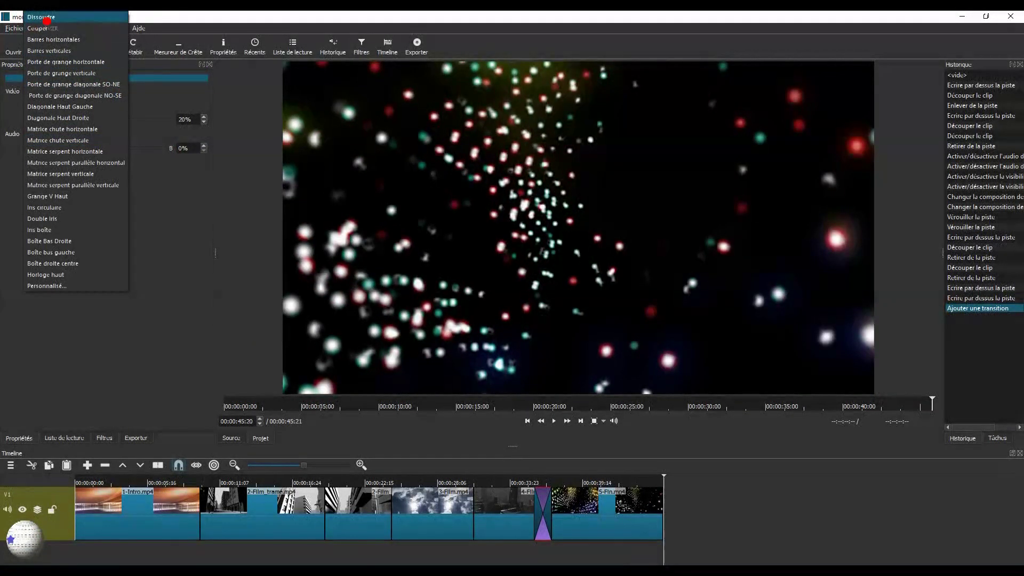
{"action": "left_click", "coordinate": [62, 17]}
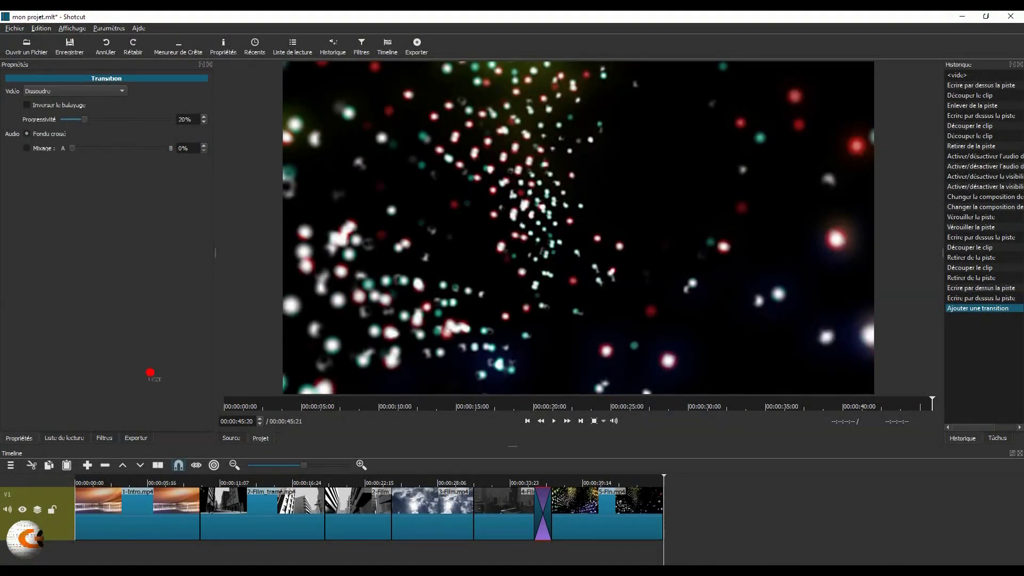
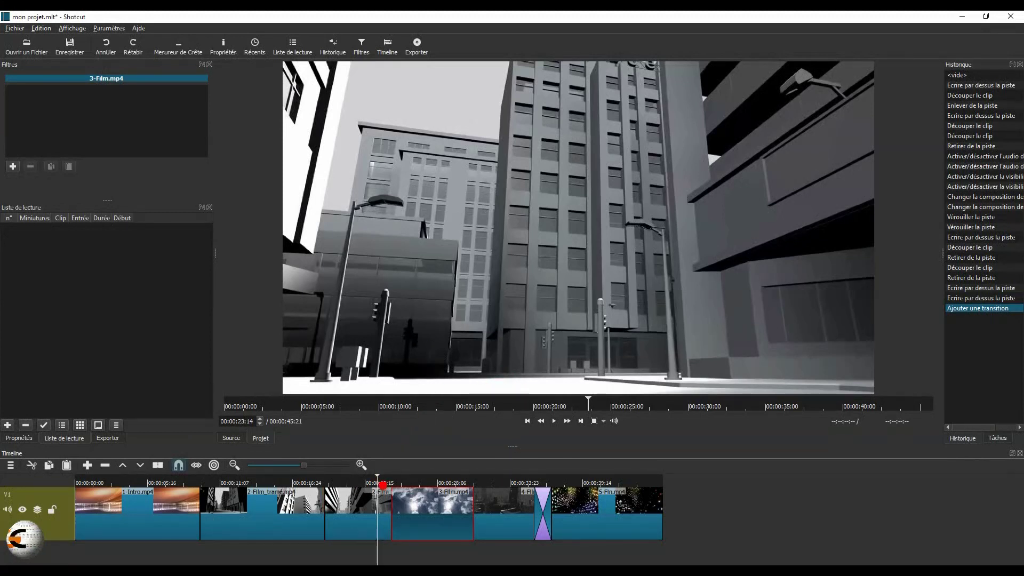
- Play the montage from about 00:00:23:08 through 3-Film.mp4 to examine how its colours fit the neighbouring clips
{"action": "mouse_move", "coordinate": [383, 483]}
{"action": "left_mouse_down"}
{"action": "mouse_move", "coordinate": [366, 482]}
{"action": "mouse_move", "coordinate": [379, 481]}
{"action": "left_mouse_up"}
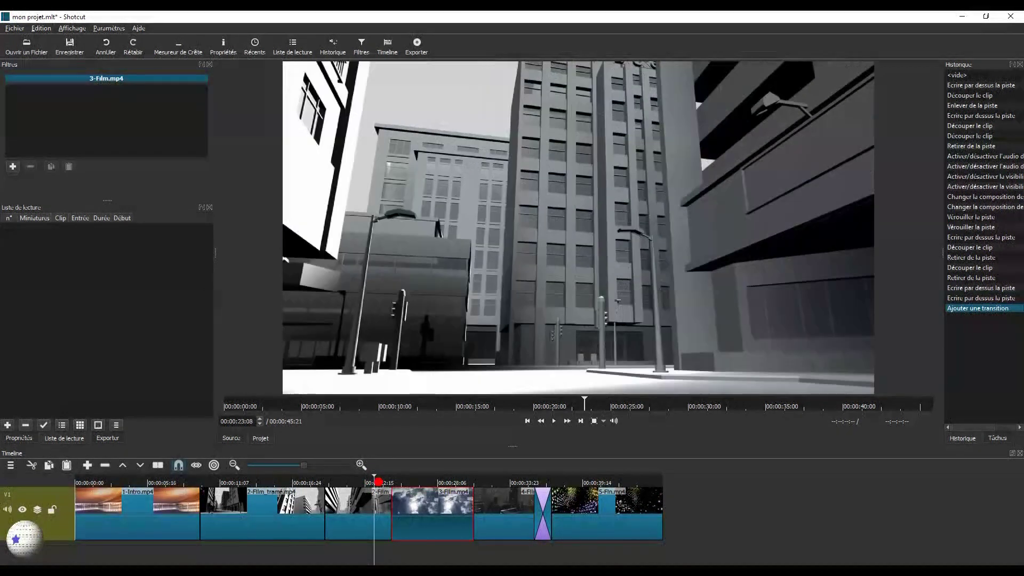
{"action": "left_click", "coordinate": [554, 421]}
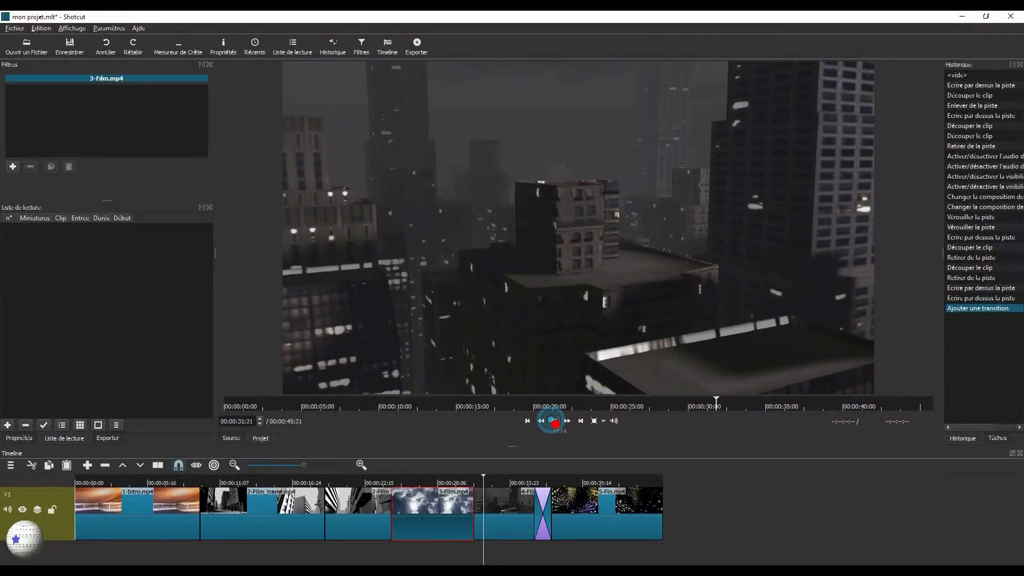
{"action": "left_click", "coordinate": [553, 421]}
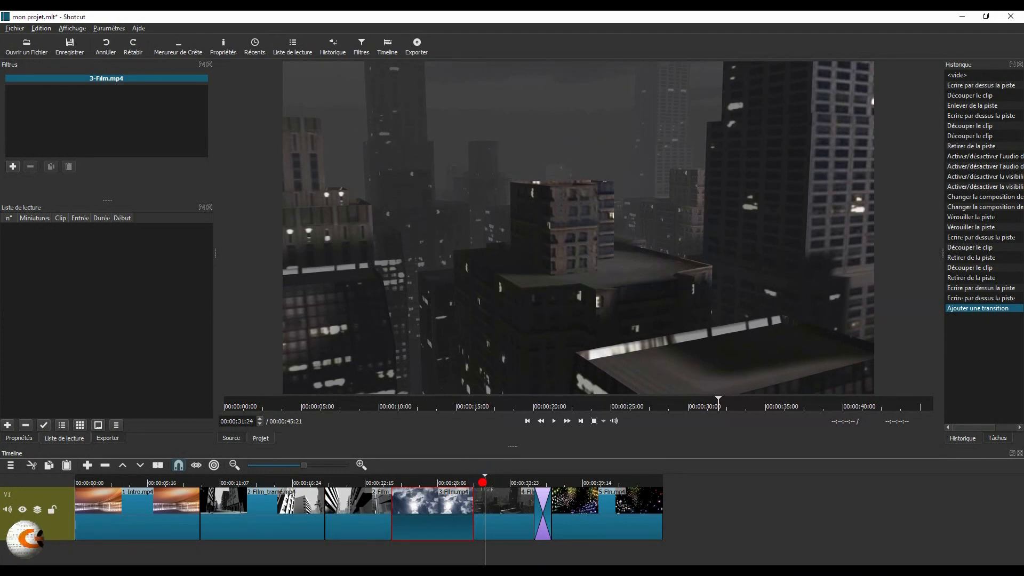
- Select the 3-Film.mp4 clip with the playhead at its start, 00:00:24:17, and display its properties
{"action": "left_click", "coordinate": [486, 482]}
{"action": "left_click", "coordinate": [439, 510]}
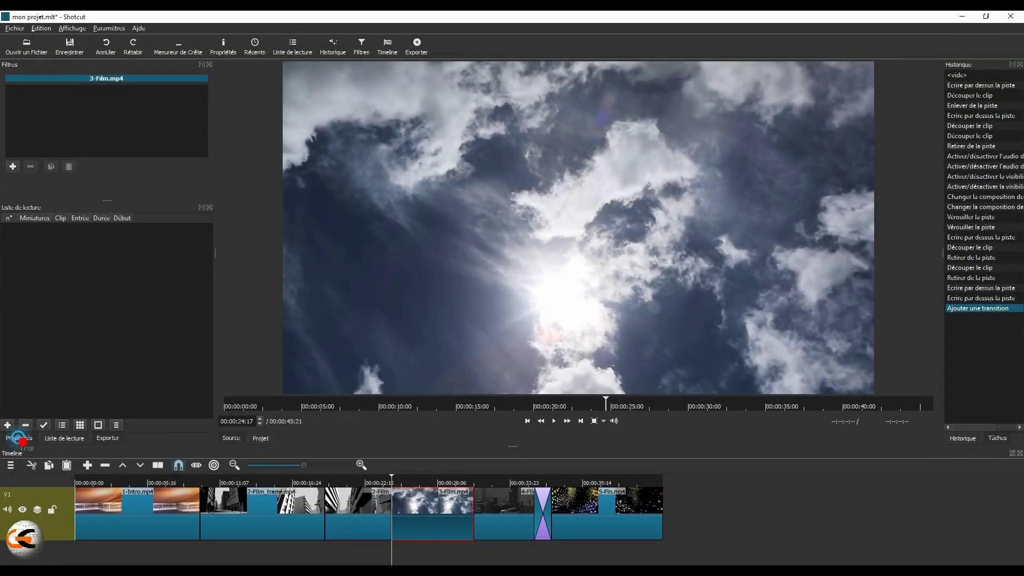
{"action": "left_click", "coordinate": [21, 440]}
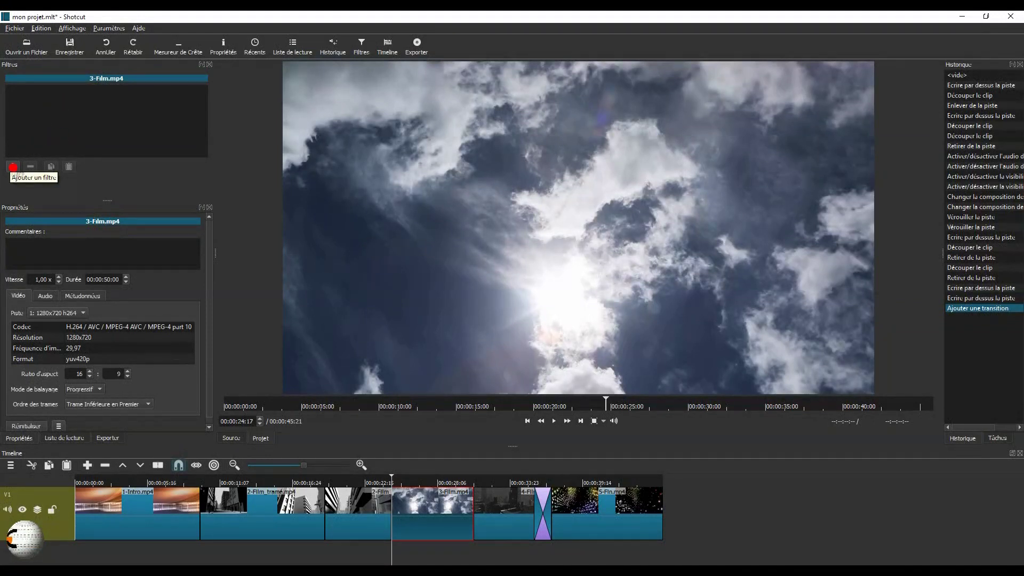
- Look through the video, audio and favourite filters available for 3-Film.mp4
{"action": "left_click", "coordinate": [13, 167]}
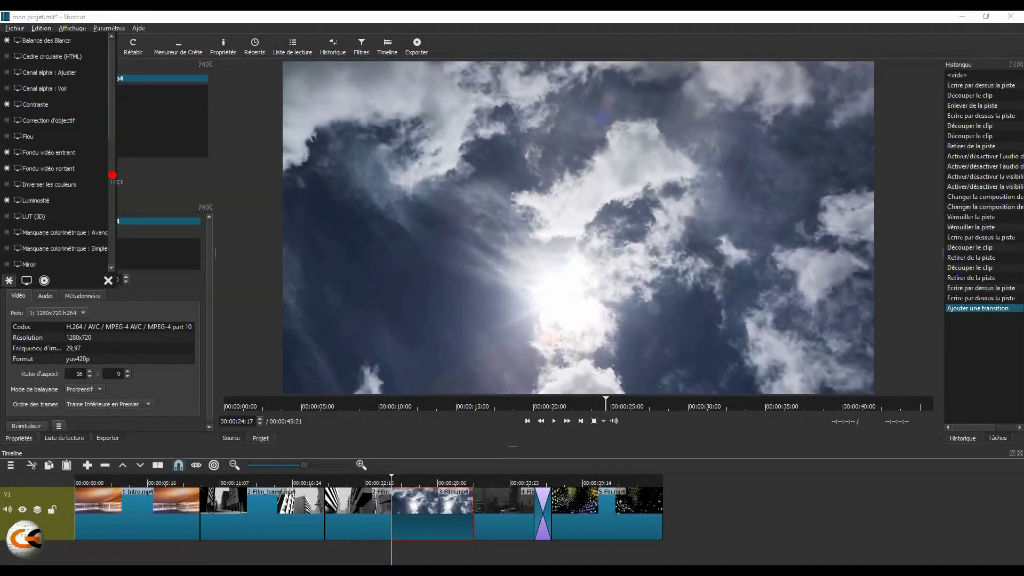
{"action": "left_click_drag", "start_coordinate": [107, 109], "coordinate": [107, 231]}
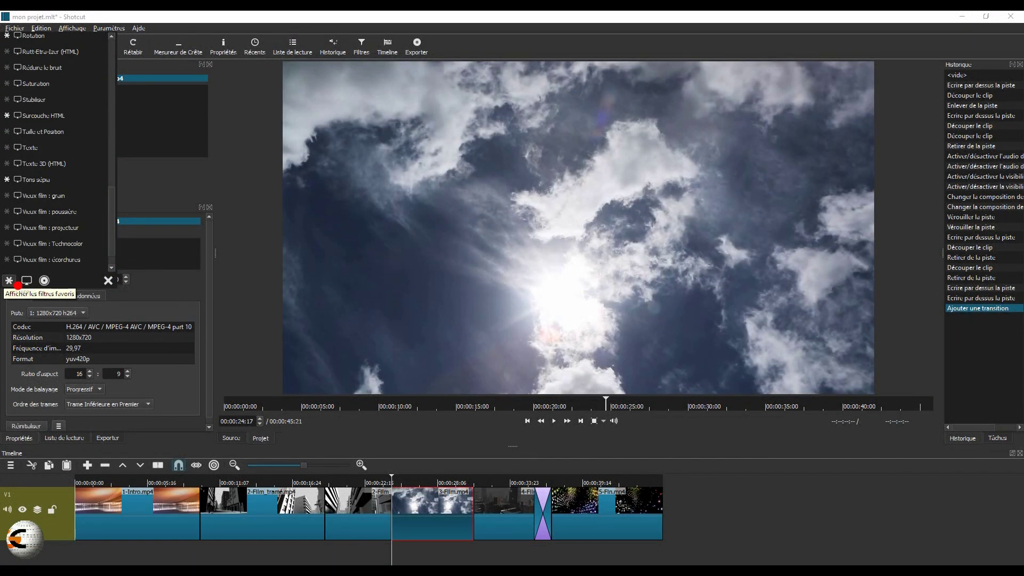
{"action": "left_click", "coordinate": [26, 281]}
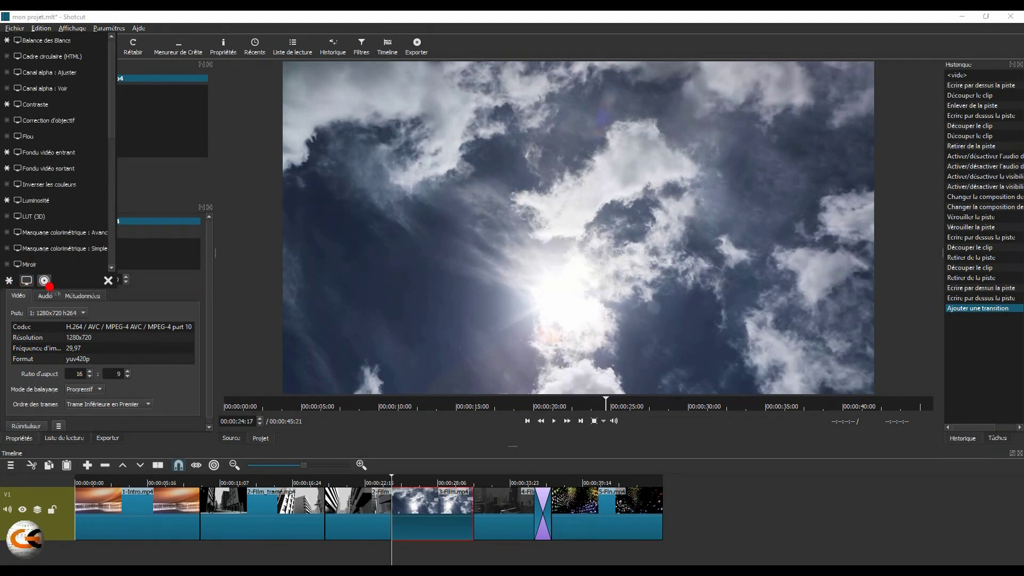
{"action": "left_click", "coordinate": [44, 281]}
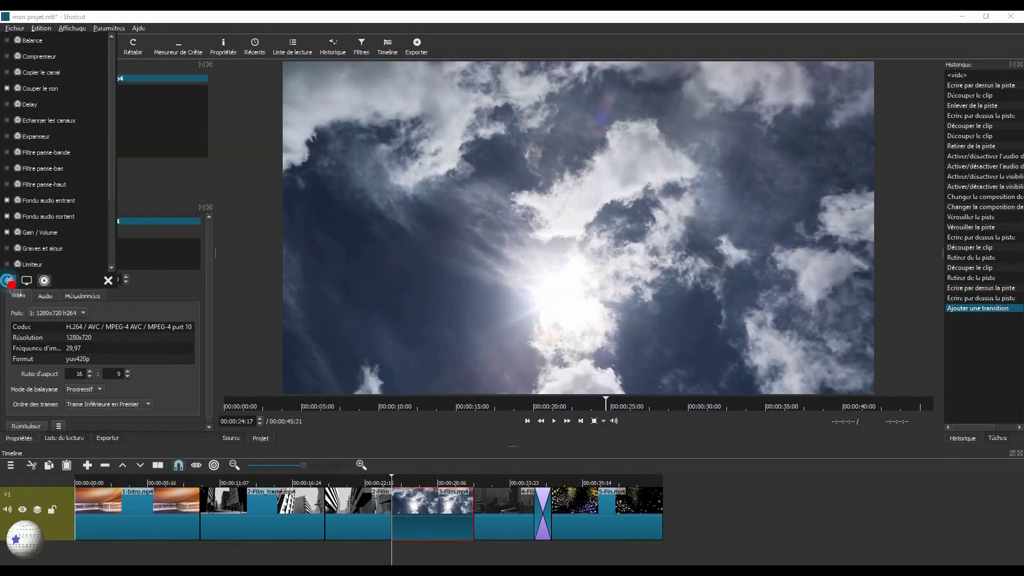
{"action": "left_click", "coordinate": [10, 282]}
- Mark the LUT (3D) video filter as a favourite and display the favourite filters
{"action": "left_click", "coordinate": [27, 282]}
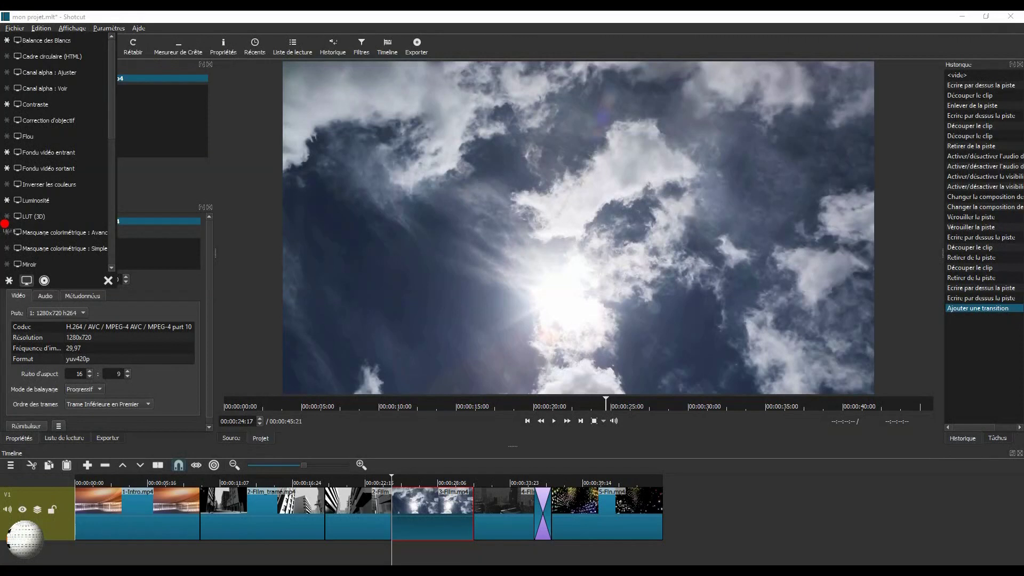
{"action": "left_click", "coordinate": [7, 216]}
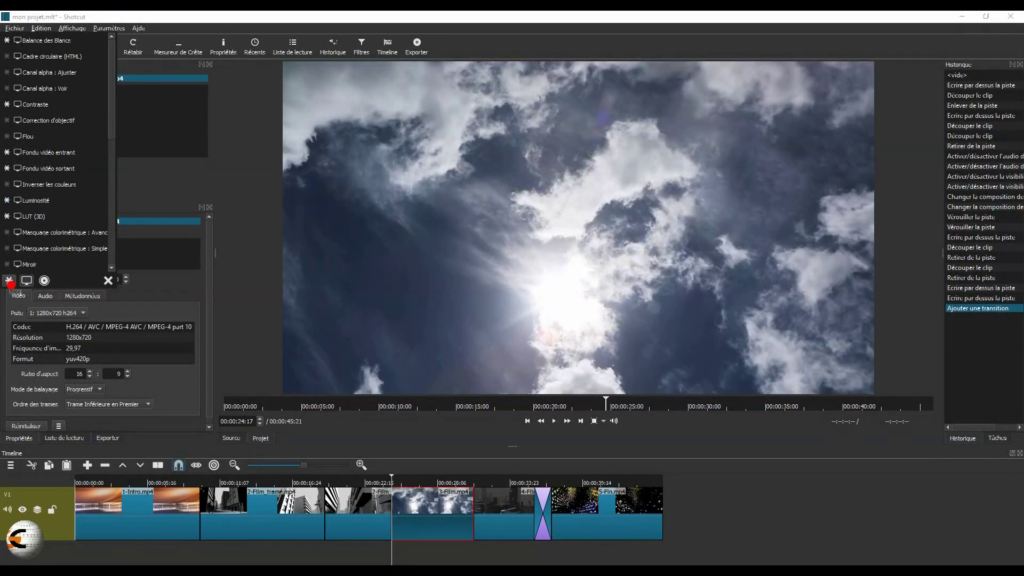
{"action": "left_click", "coordinate": [9, 281]}
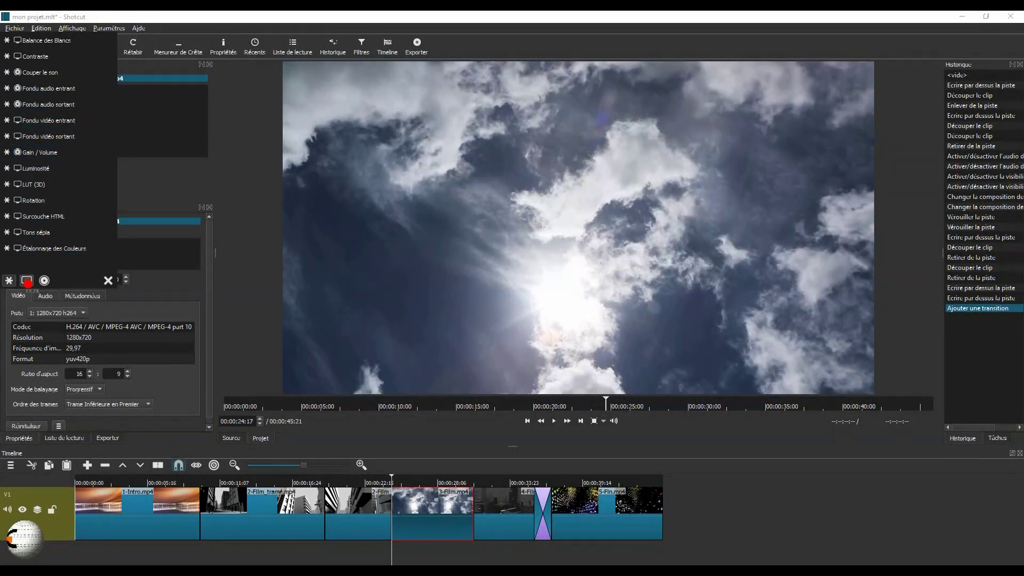
- Add the Saturation video filter to 3-Film.mp4
{"action": "left_click", "coordinate": [27, 281]}
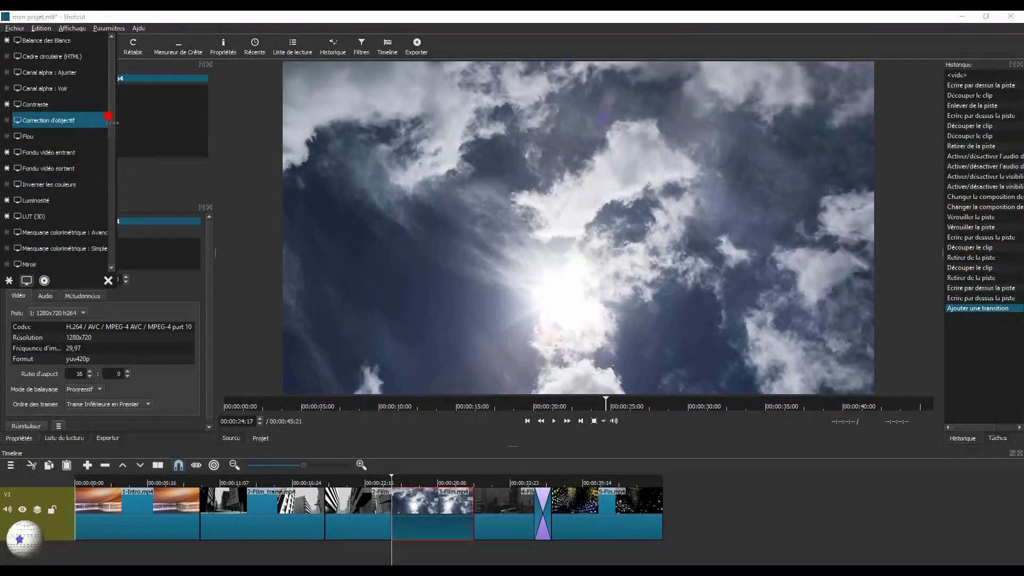
{"action": "left_click_drag", "start_coordinate": [108, 116], "coordinate": [114, 124]}
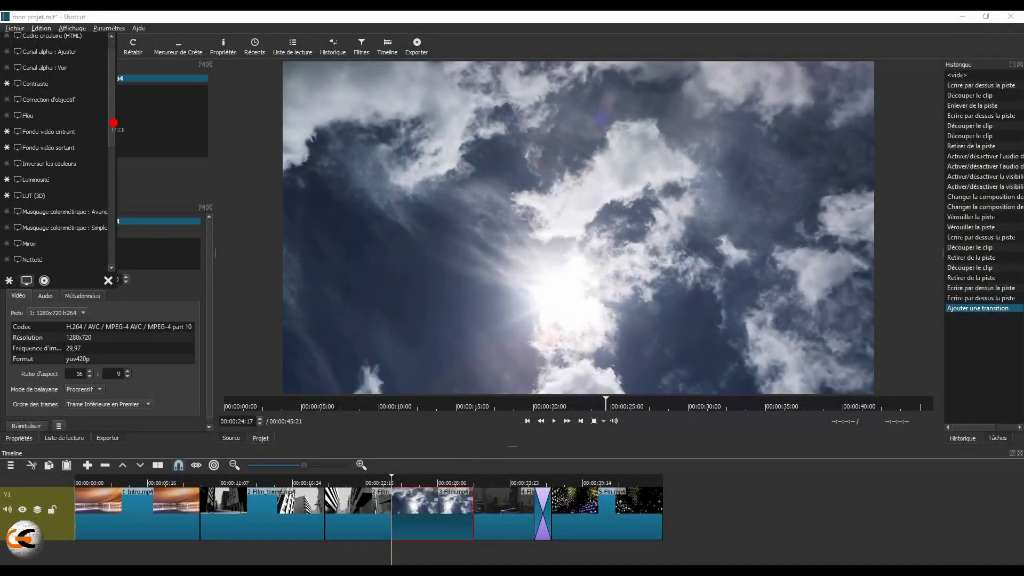
{"action": "left_click_drag", "start_coordinate": [114, 123], "coordinate": [111, 102]}
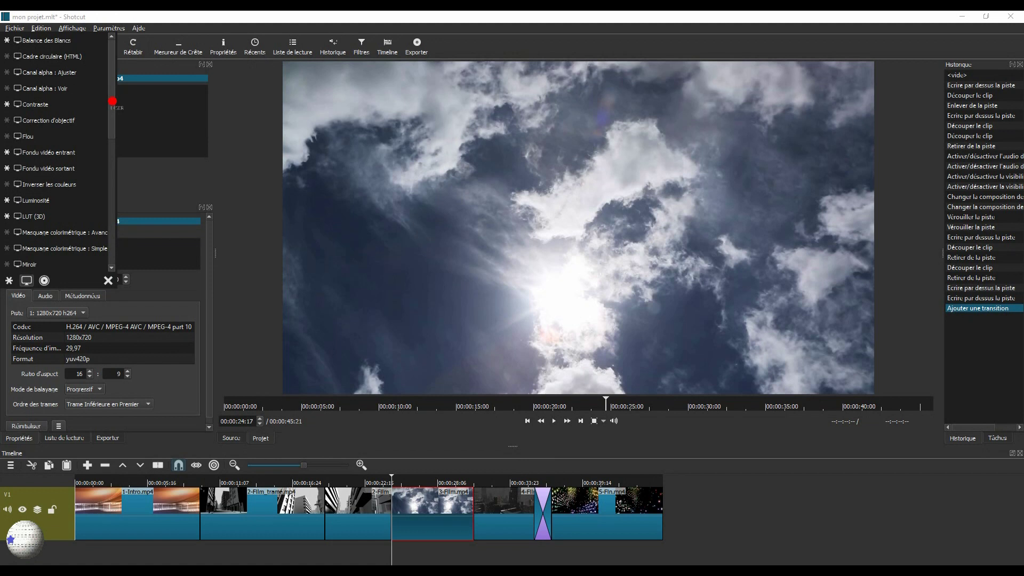
{"action": "scroll", "coordinate": [104, 123], "scroll_direction": "down", "scroll_amount": 3}
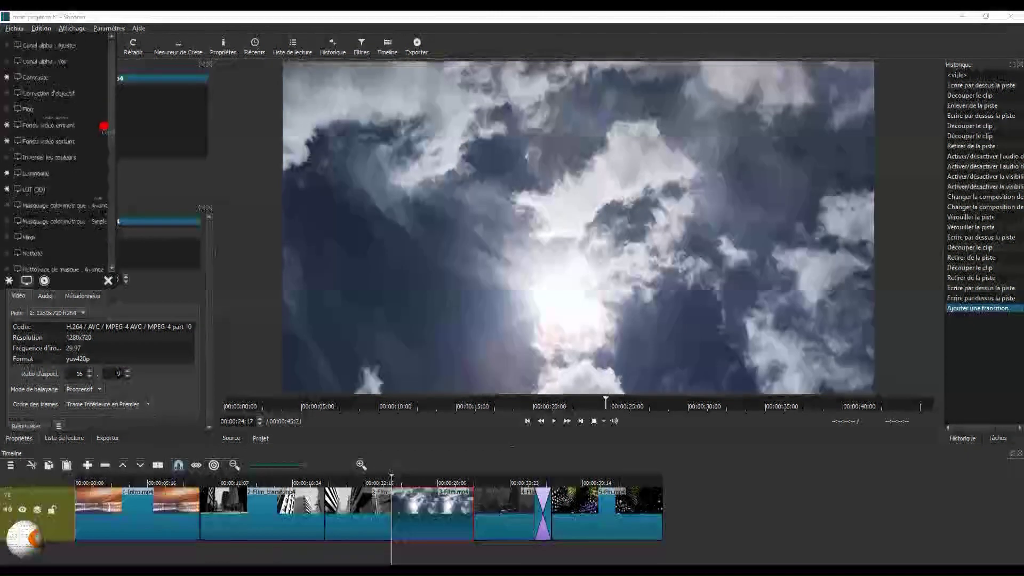
{"action": "scroll", "coordinate": [102, 134], "scroll_direction": "down", "scroll_amount": 4}
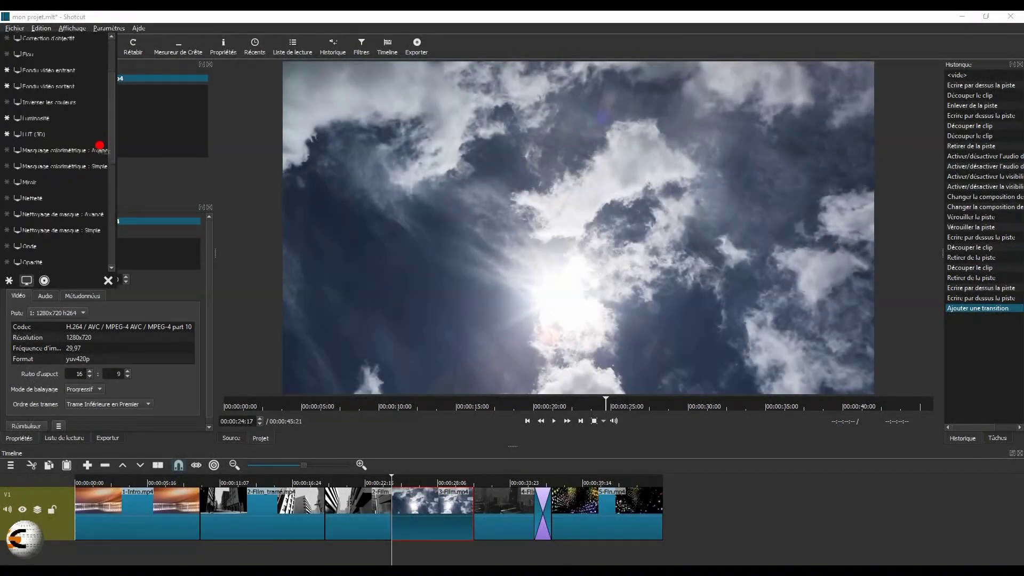
{"action": "scroll", "coordinate": [100, 155], "scroll_direction": "down", "scroll_amount": 5}
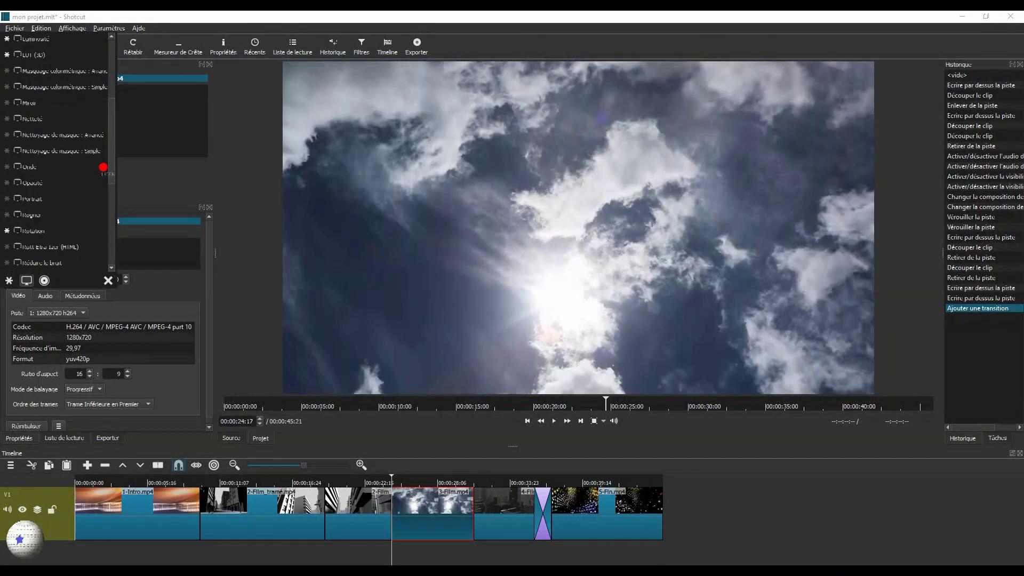
{"action": "scroll", "coordinate": [107, 176], "scroll_direction": "down", "scroll_amount": 2}
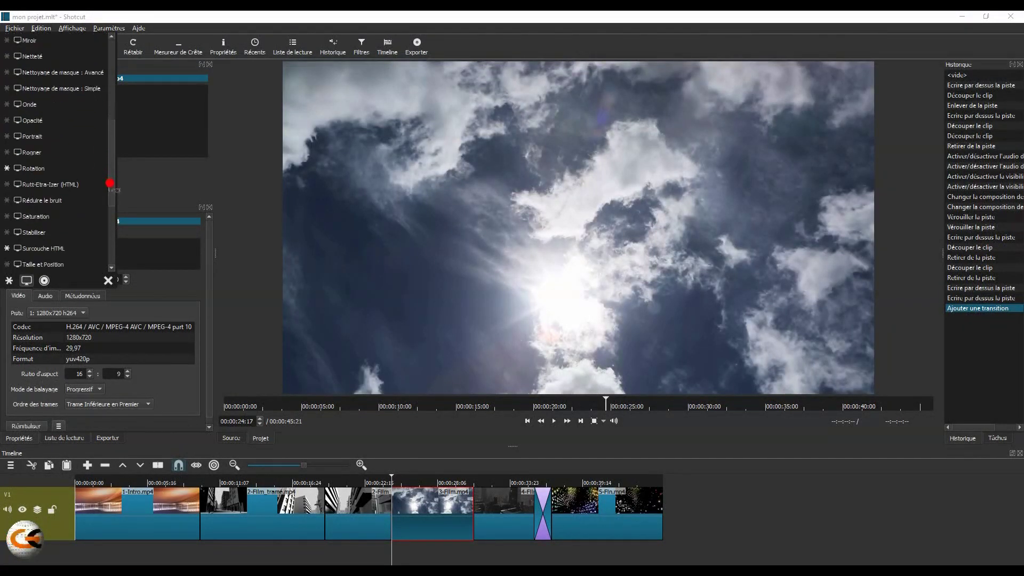
{"action": "scroll", "coordinate": [110, 187], "scroll_direction": "down", "scroll_amount": 4}
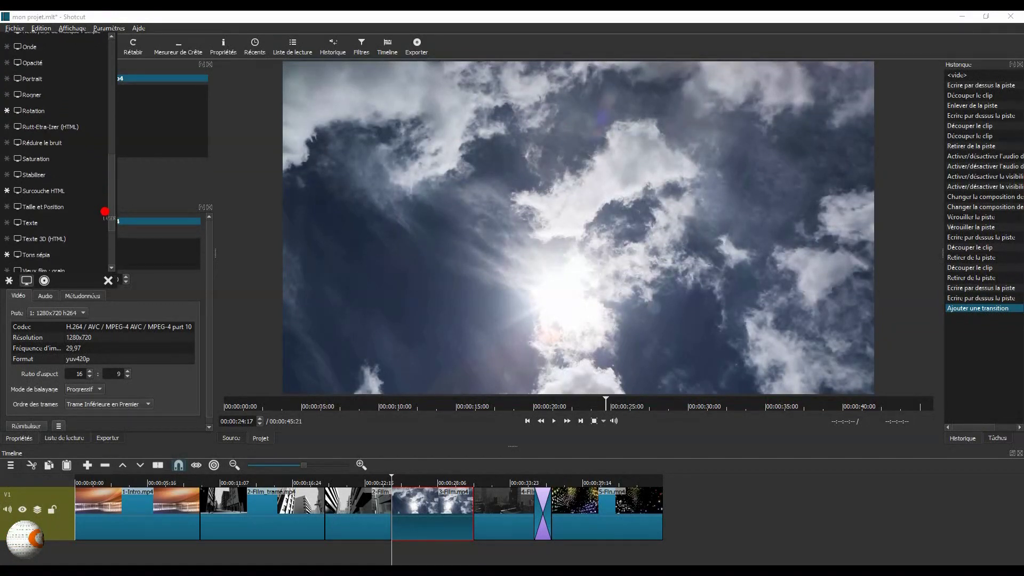
{"action": "left_click", "coordinate": [42, 153]}
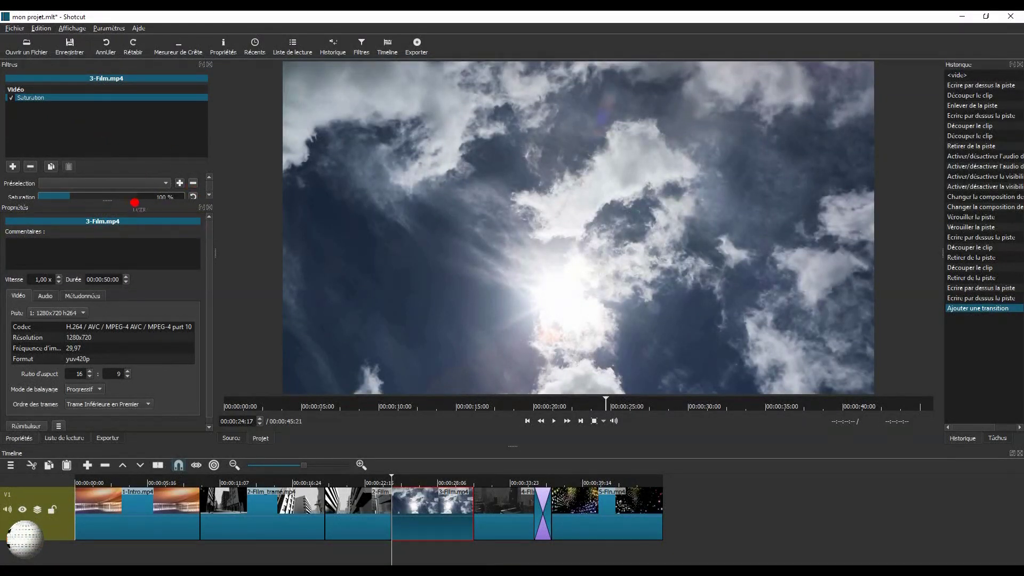
- Enlarge the filter settings area in height and width so the Saturation controls are fully shown
{"action": "left_click_drag", "start_coordinate": [107, 201], "coordinate": [101, 233]}
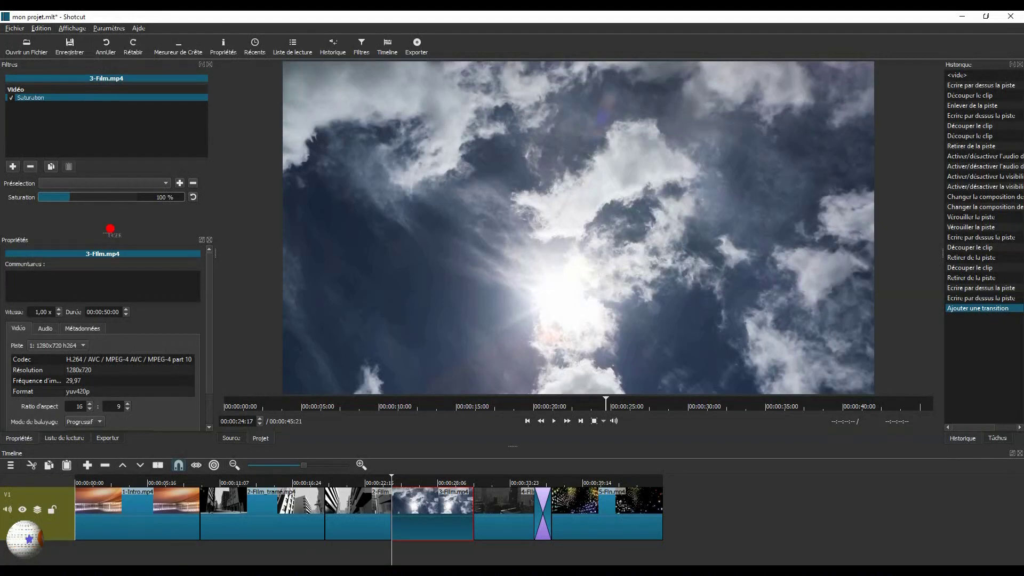
{"action": "mouse_move", "coordinate": [110, 235]}
{"action": "left_mouse_down"}
{"action": "mouse_move", "coordinate": [107, 217]}
{"action": "mouse_move", "coordinate": [106, 298]}
{"action": "mouse_move", "coordinate": [114, 237]}
{"action": "left_mouse_up"}
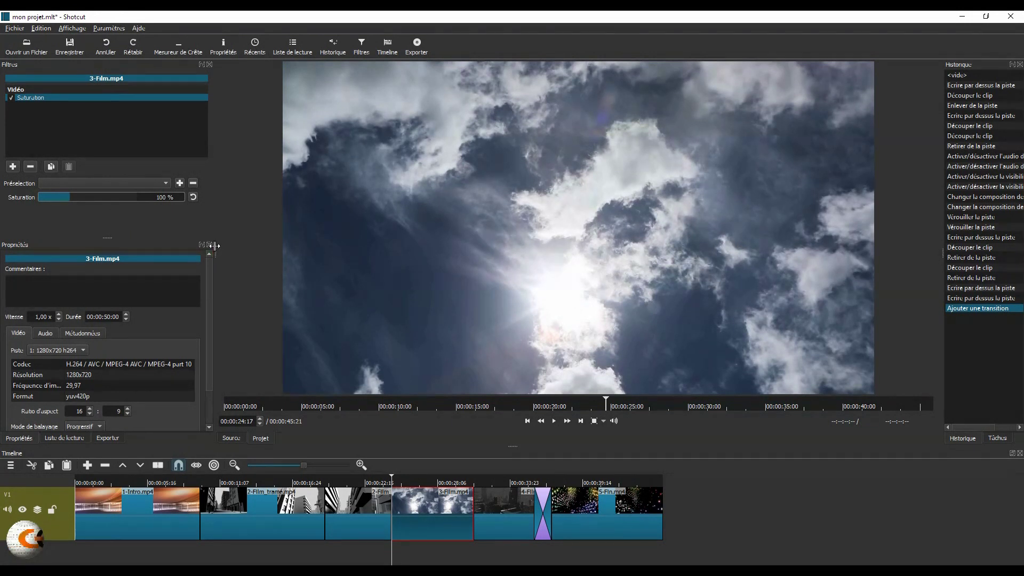
{"action": "left_click_drag", "start_coordinate": [213, 251], "coordinate": [241, 251]}
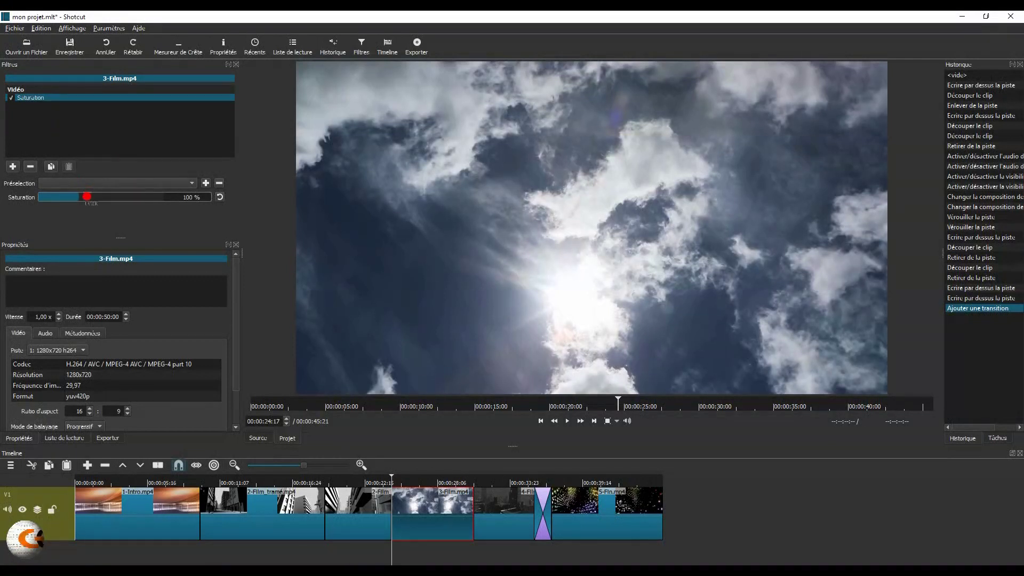
- Set the saturation of 3-Film.mp4 to 0 % and save the setting as a preset named Filtre noir
{"action": "left_click_drag", "start_coordinate": [77, 197], "coordinate": [45, 192]}
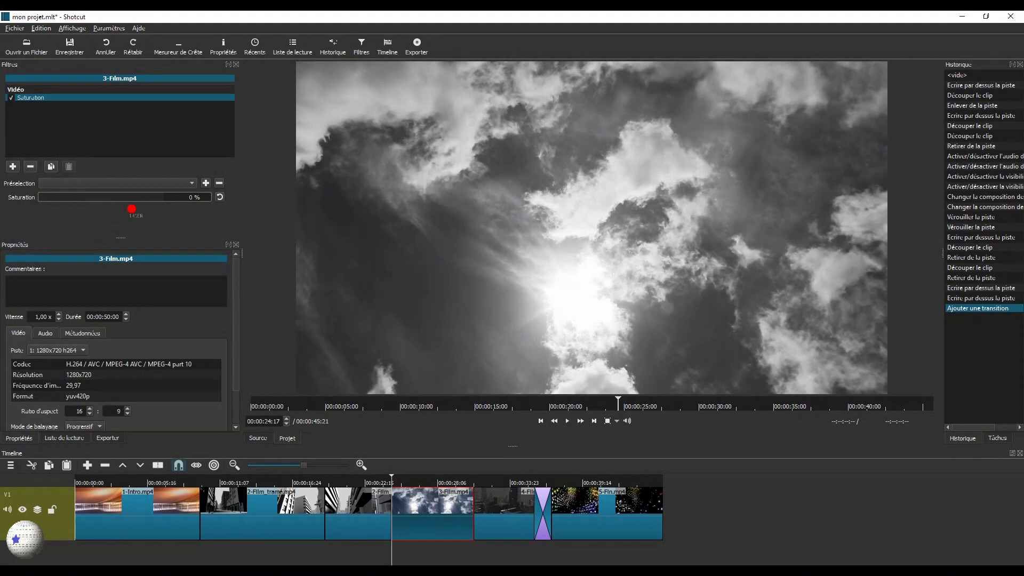
{"action": "left_click", "coordinate": [206, 183]}
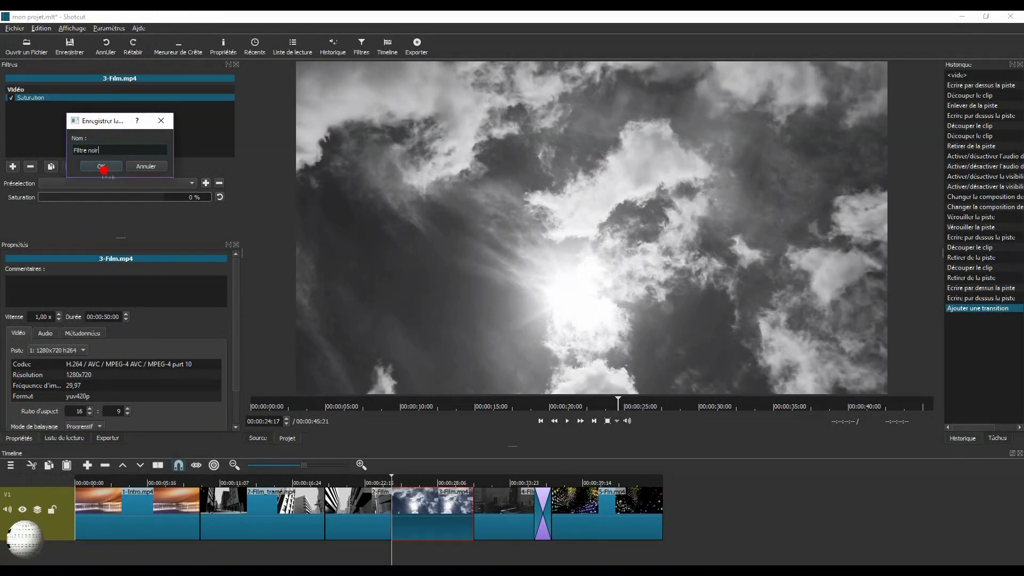
{"action": "left_click", "coordinate": [101, 167]}
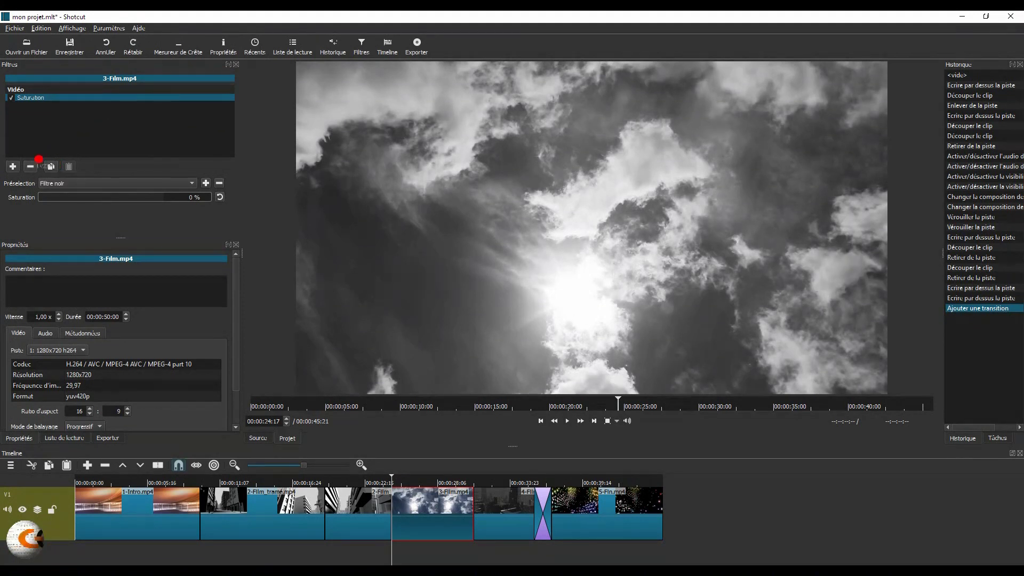
- Try the Tons sépia filter on 3-Film.mp4 and remove it again
{"action": "left_click", "coordinate": [12, 166]}
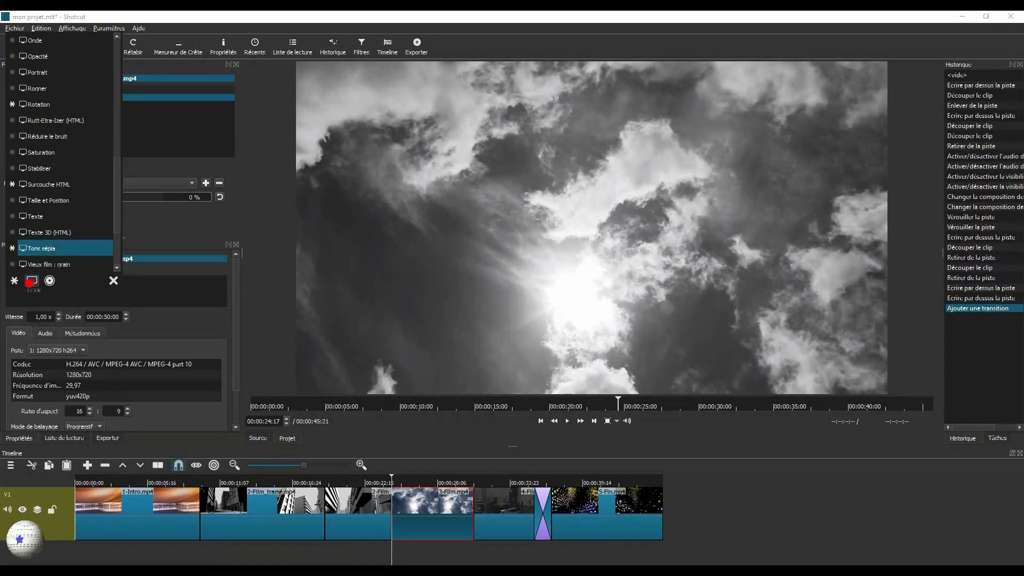
{"action": "left_click", "coordinate": [40, 248]}
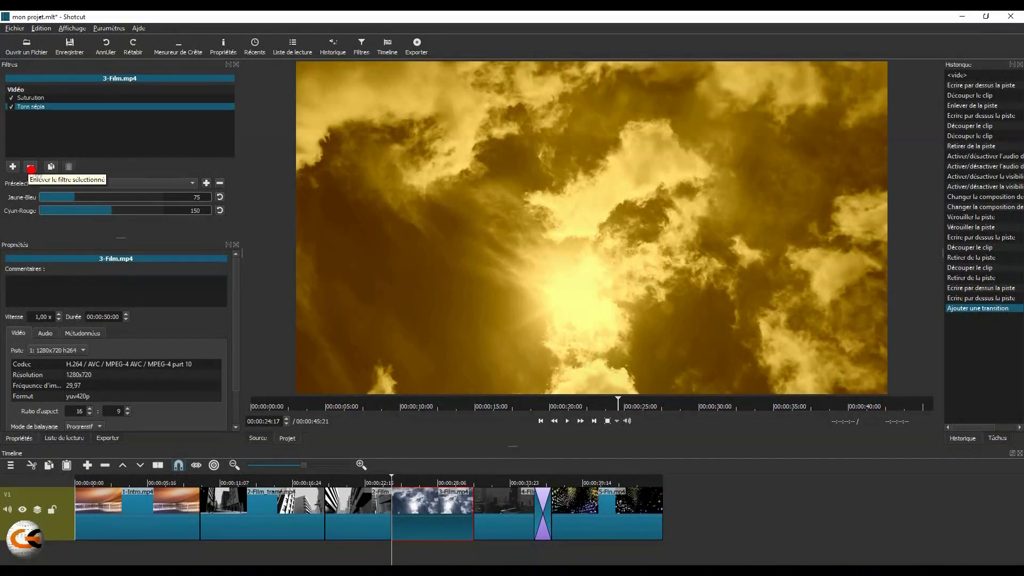
{"action": "left_click", "coordinate": [31, 167]}
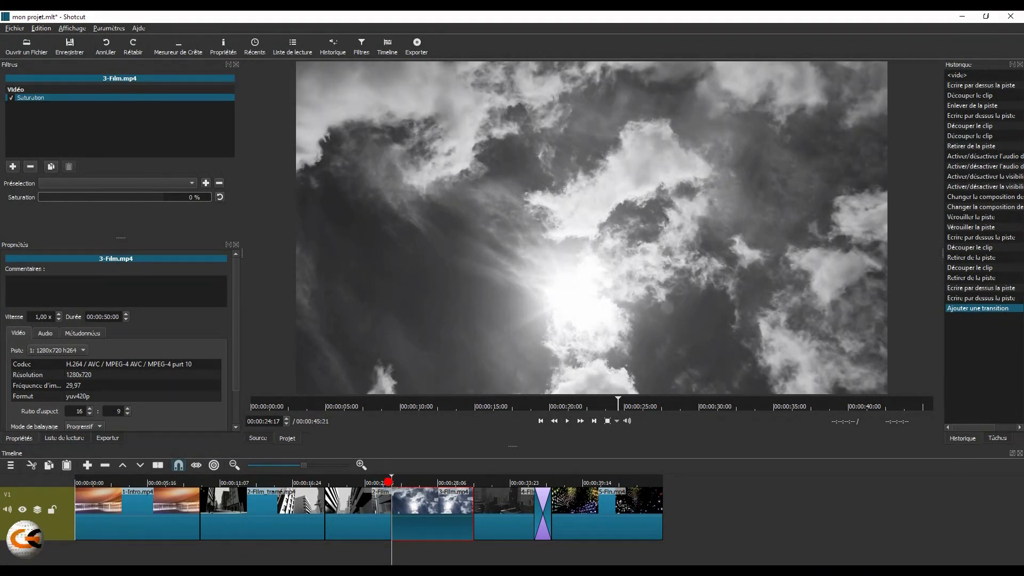
- Play the montage from 00:00:23:08 to examine the desaturated 3-Film.mp4 next to its neighbouring clips
{"action": "left_click", "coordinate": [374, 482]}
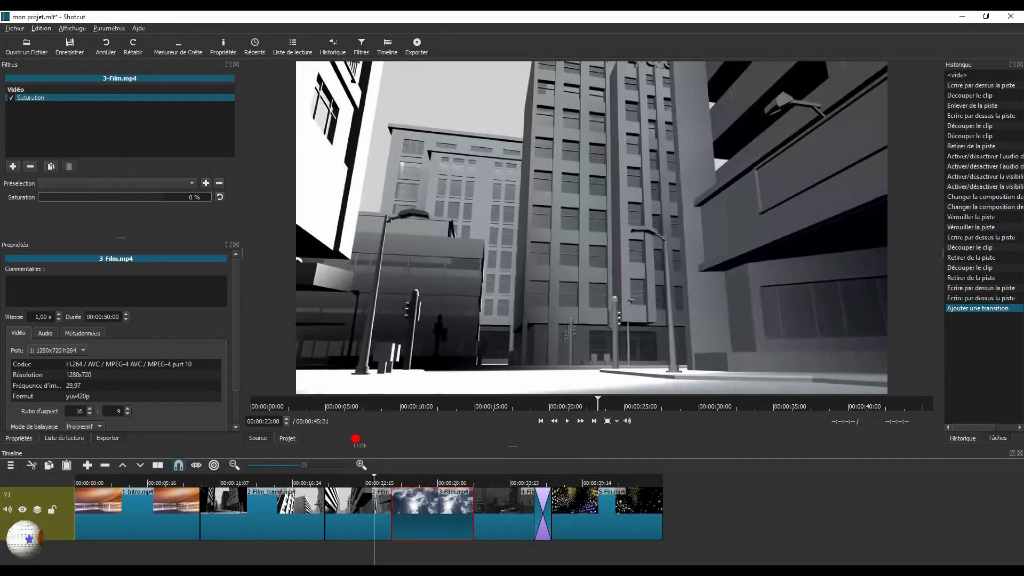
{"action": "left_click", "coordinate": [567, 421]}
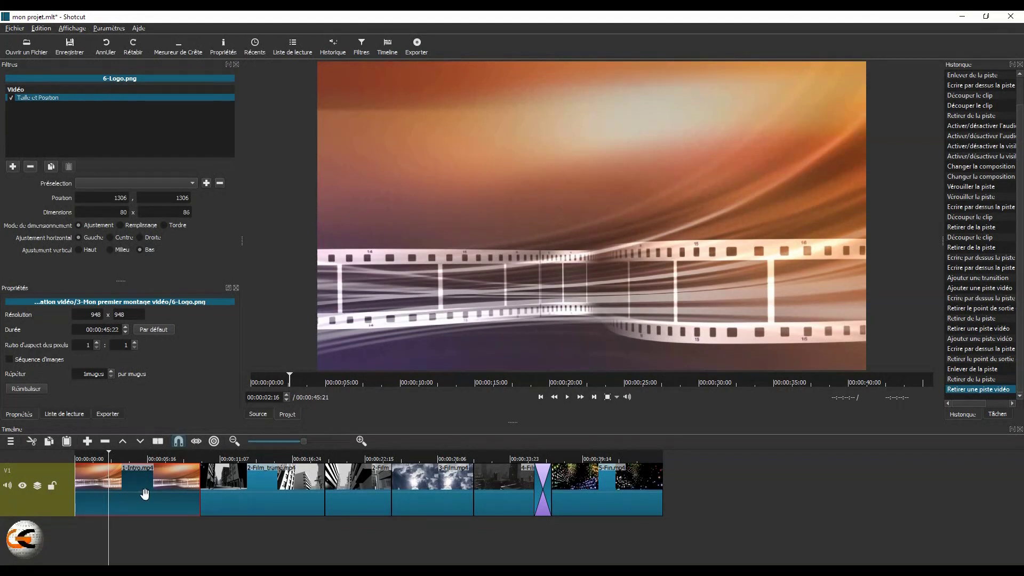
- Add a second video track above V1 and enlarge the timeline area so both tracks are fully shown
{"action": "left_click", "coordinate": [66, 499]}
{"action": "left_click", "coordinate": [89, 540]}
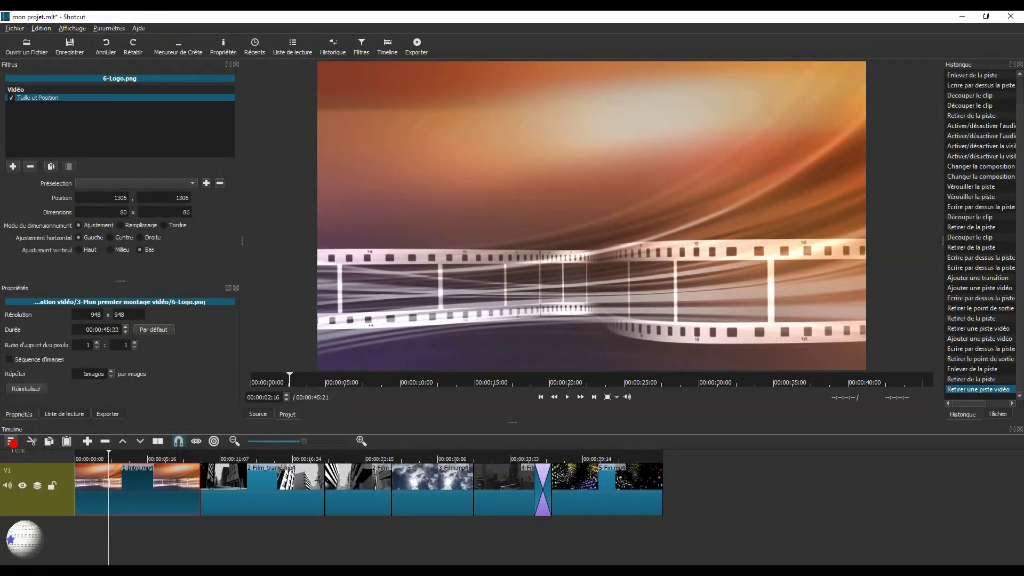
{"action": "left_click", "coordinate": [12, 442]}
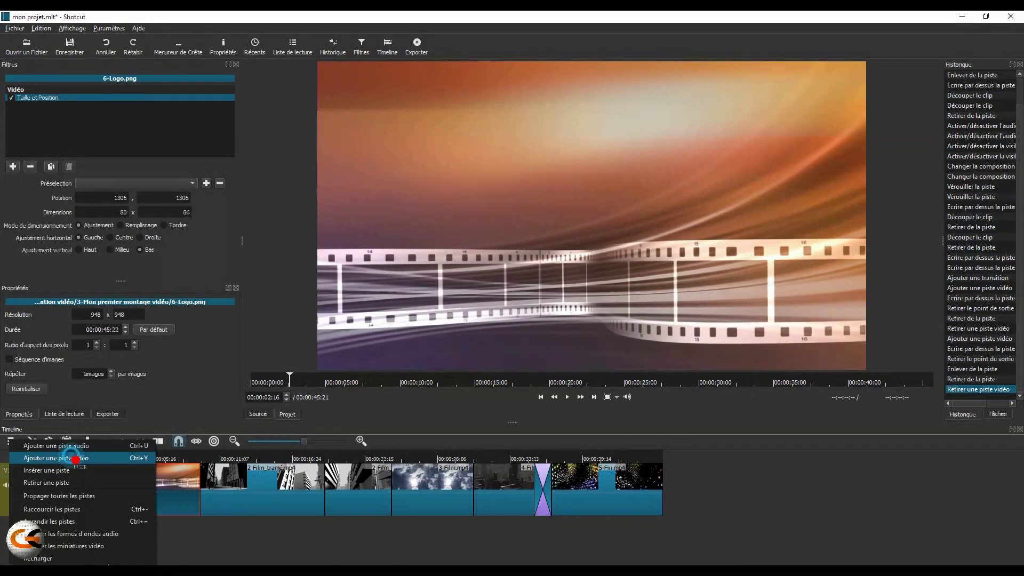
{"action": "left_click", "coordinate": [75, 459]}
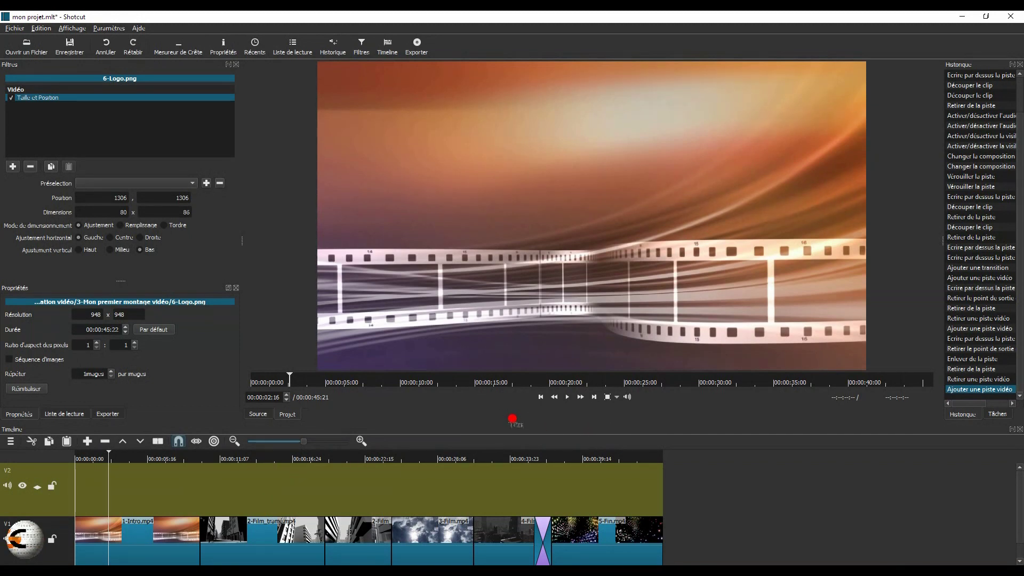
{"action": "left_click_drag", "start_coordinate": [514, 423], "coordinate": [517, 394]}
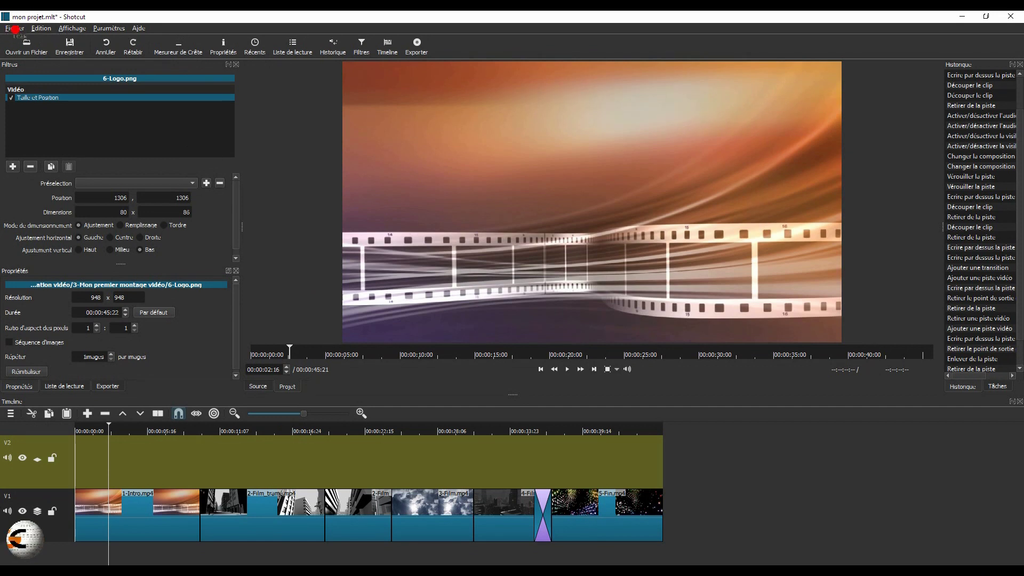
- Open 6-Logo.png, place it at the start of track V2 and extend it to the end of the montage
{"action": "left_click", "coordinate": [15, 29]}
{"action": "left_click", "coordinate": [46, 63]}
{"action": "scroll", "coordinate": [176, 176], "scroll_direction": "down", "scroll_amount": 1}
{"action": "left_click", "coordinate": [149, 221]}
{"action": "left_click", "coordinate": [268, 258]}
{"action": "key", "text": "space"}
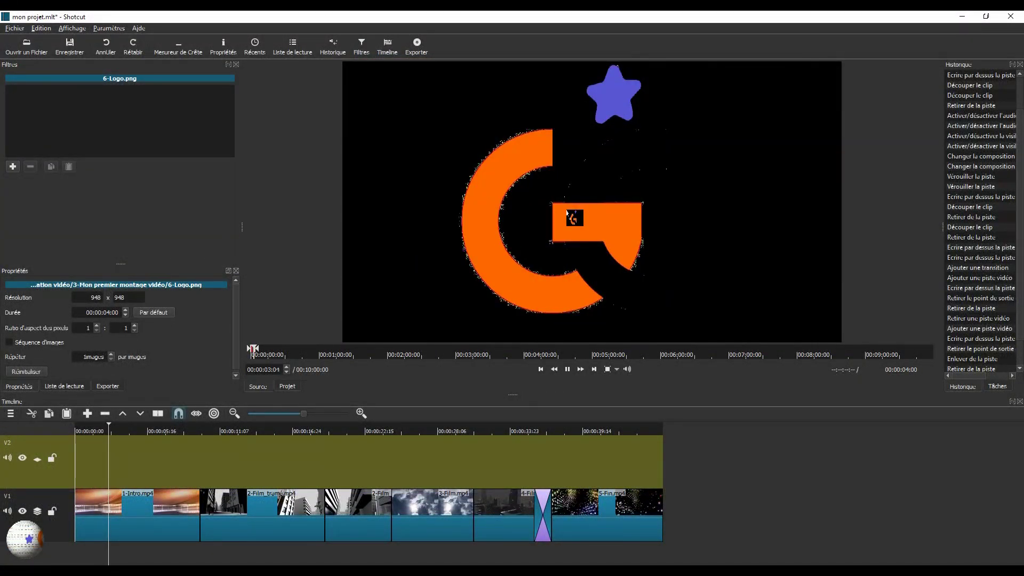
{"action": "left_click_drag", "start_coordinate": [567, 213], "coordinate": [79, 463]}
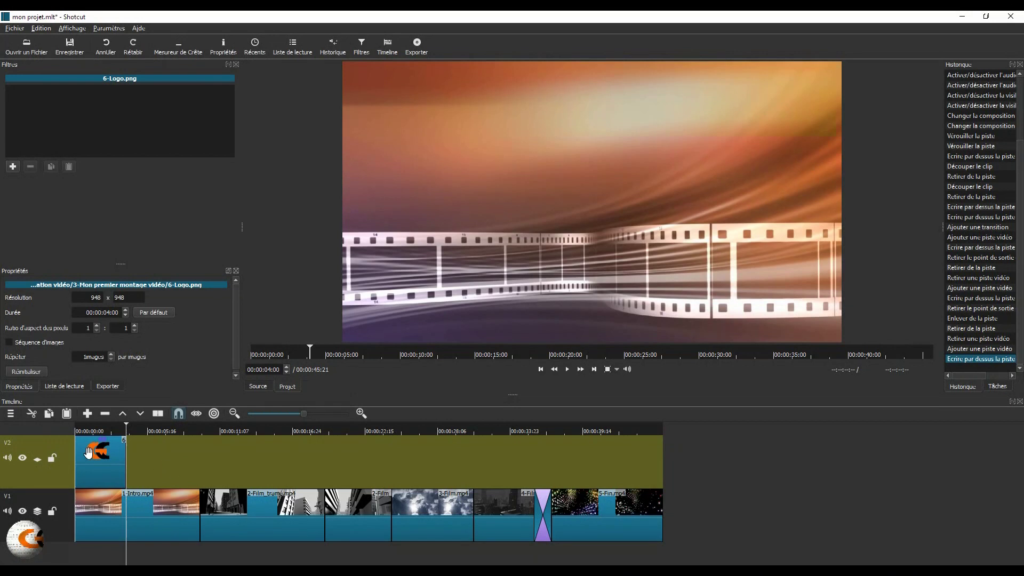
{"action": "left_click_drag", "start_coordinate": [124, 452], "coordinate": [689, 466]}
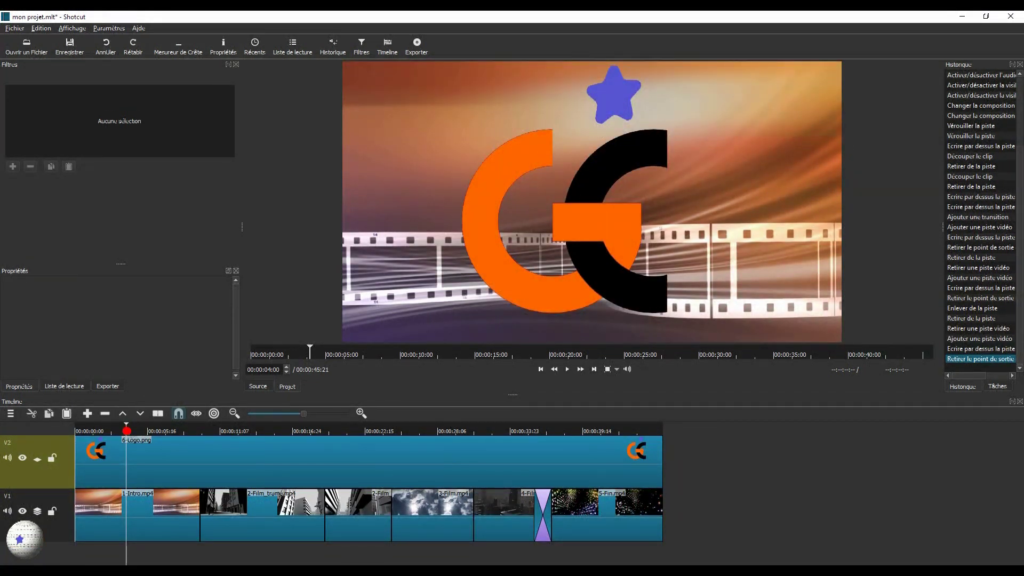
- Show the montage at 00:00:20:10 and add the Taille et Position filter to 6-Logo.png on track V2
{"action": "left_click_drag", "start_coordinate": [124, 427], "coordinate": [337, 429]}
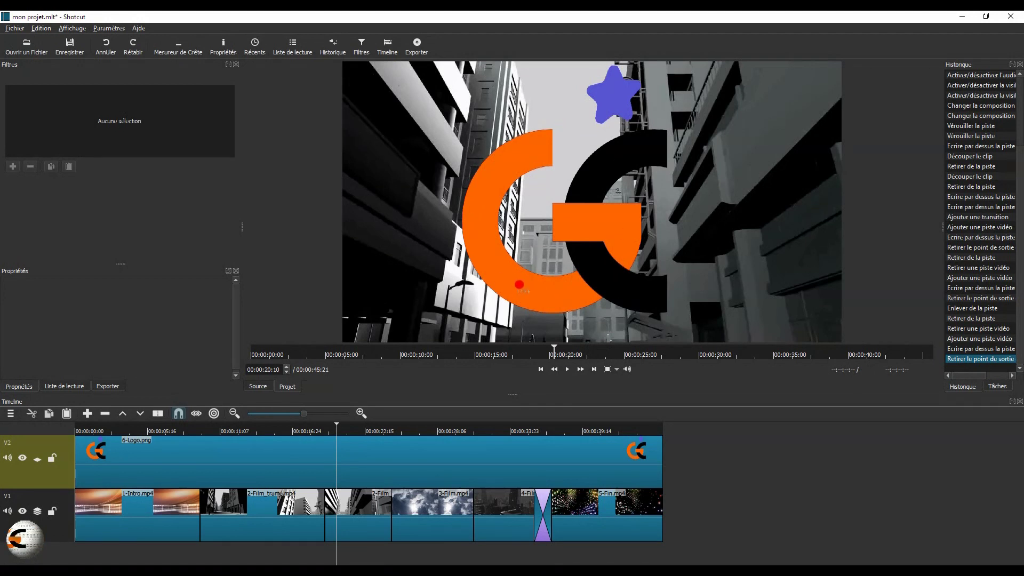
{"action": "left_click", "coordinate": [239, 458]}
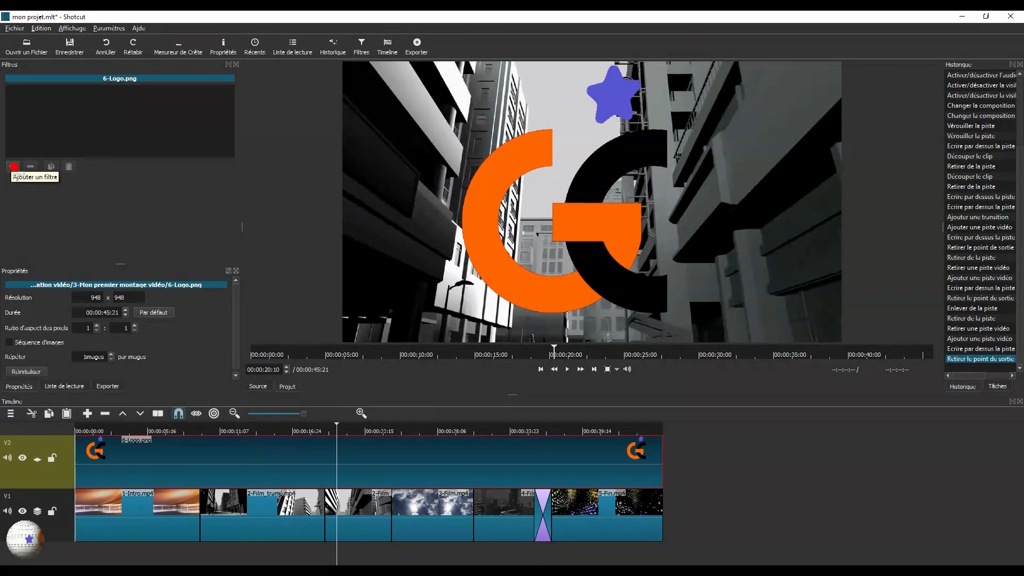
{"action": "left_click", "coordinate": [14, 167]}
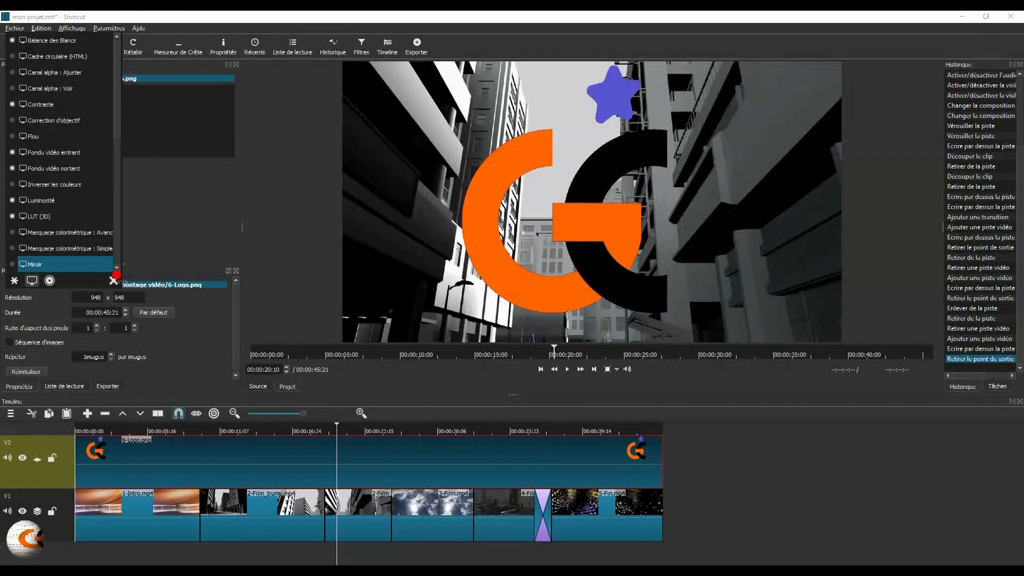
{"action": "scroll", "coordinate": [107, 125], "scroll_direction": "down", "scroll_amount": 3}
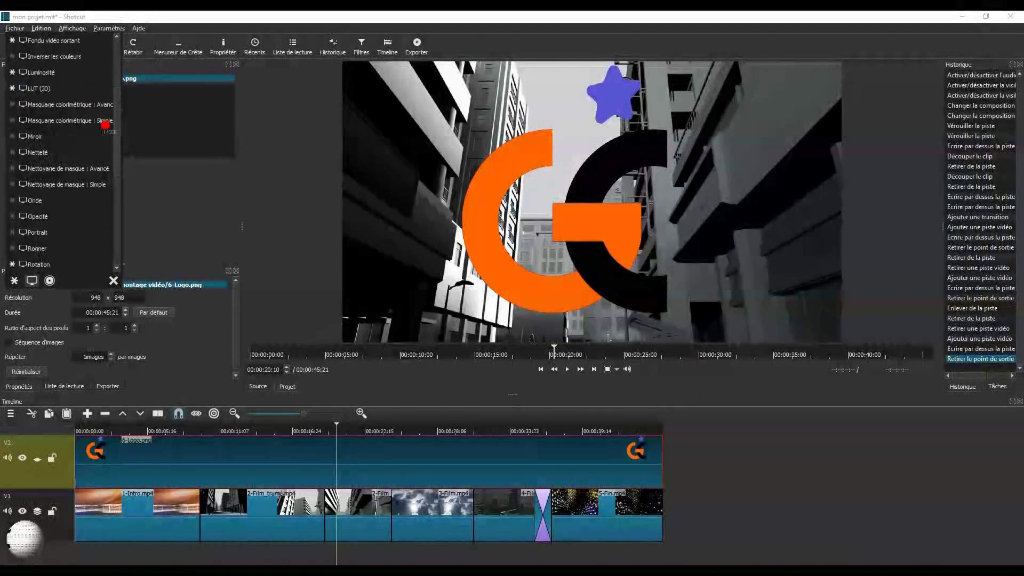
{"action": "scroll", "coordinate": [106, 125], "scroll_direction": "down", "scroll_amount": 2}
{"action": "scroll", "coordinate": [106, 125], "scroll_direction": "down", "scroll_amount": 2}
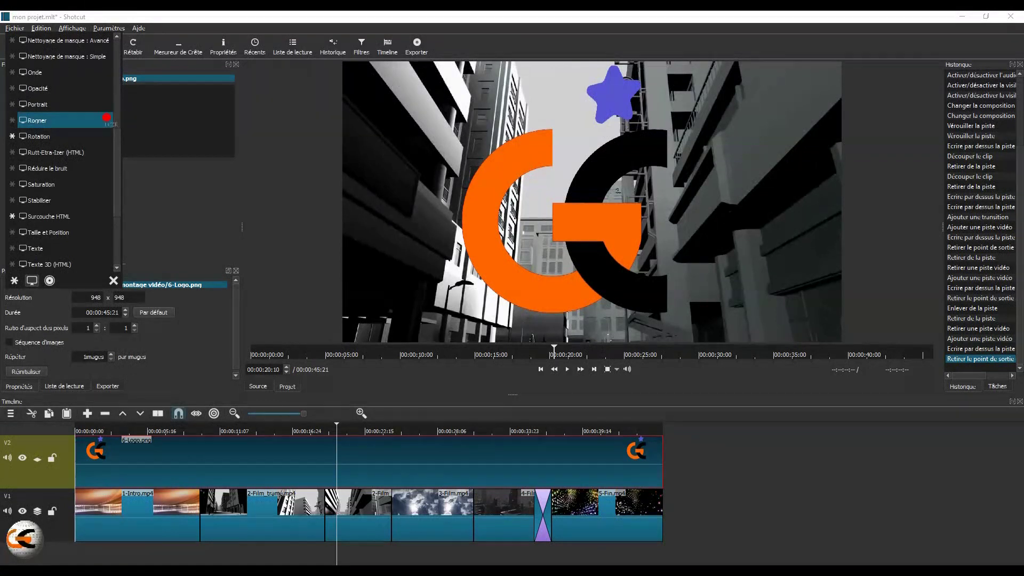
{"action": "scroll", "coordinate": [109, 113], "scroll_direction": "down", "scroll_amount": 2}
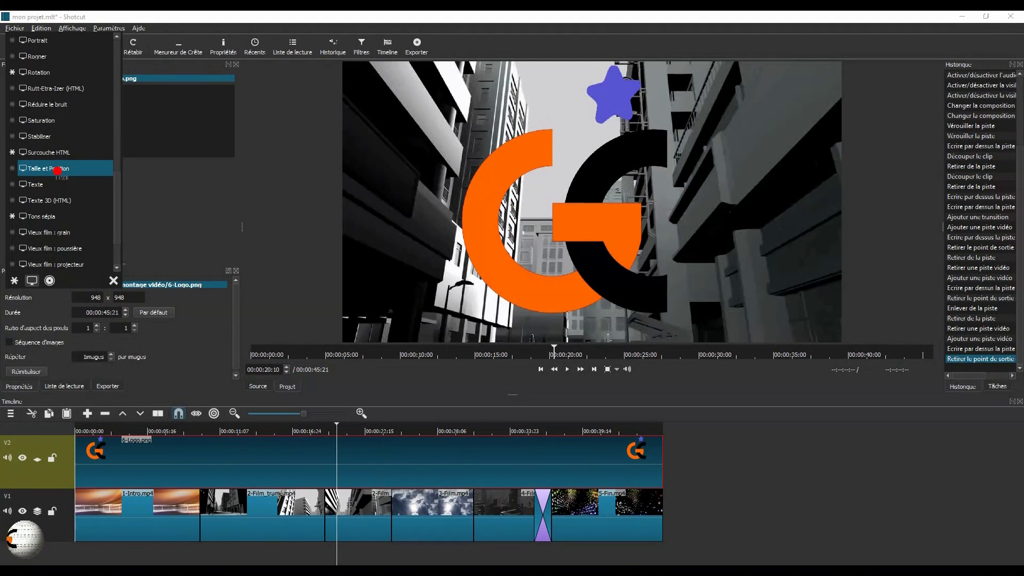
{"action": "left_click", "coordinate": [57, 170]}
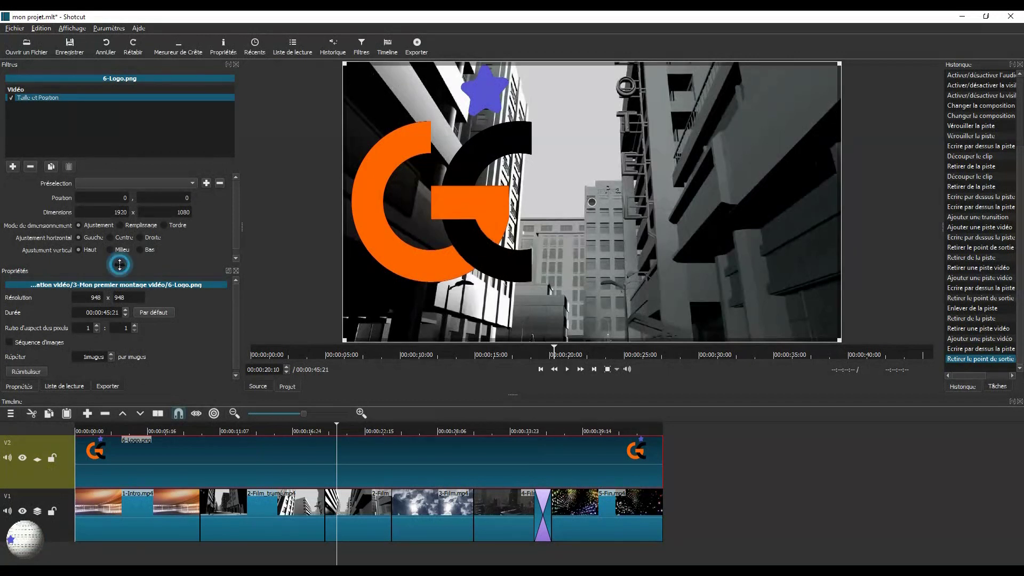
- Enlarge the filter settings area and close the Propriétés display to free up room
{"action": "left_click_drag", "start_coordinate": [120, 265], "coordinate": [117, 328]}
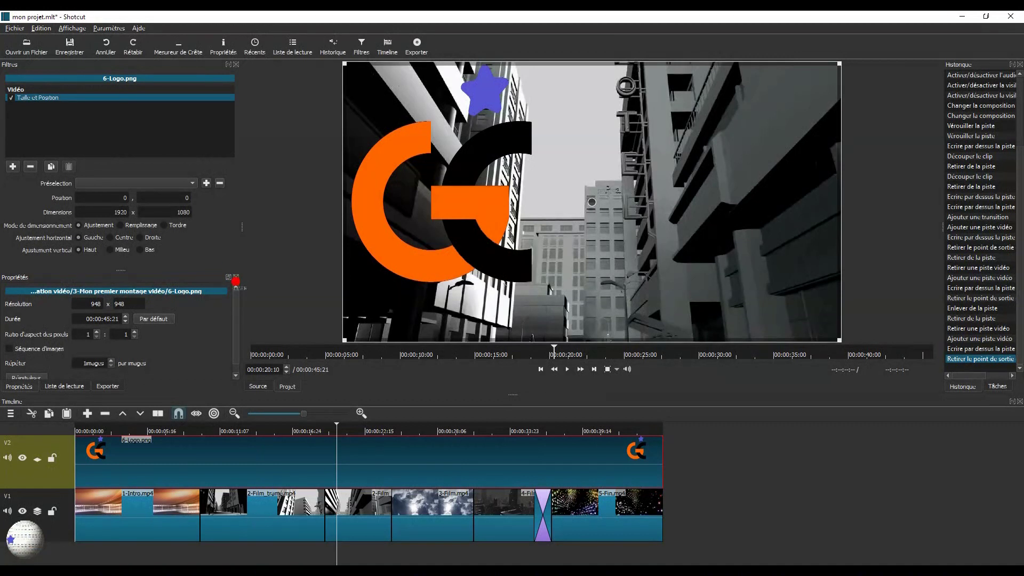
{"action": "left_click", "coordinate": [235, 279]}
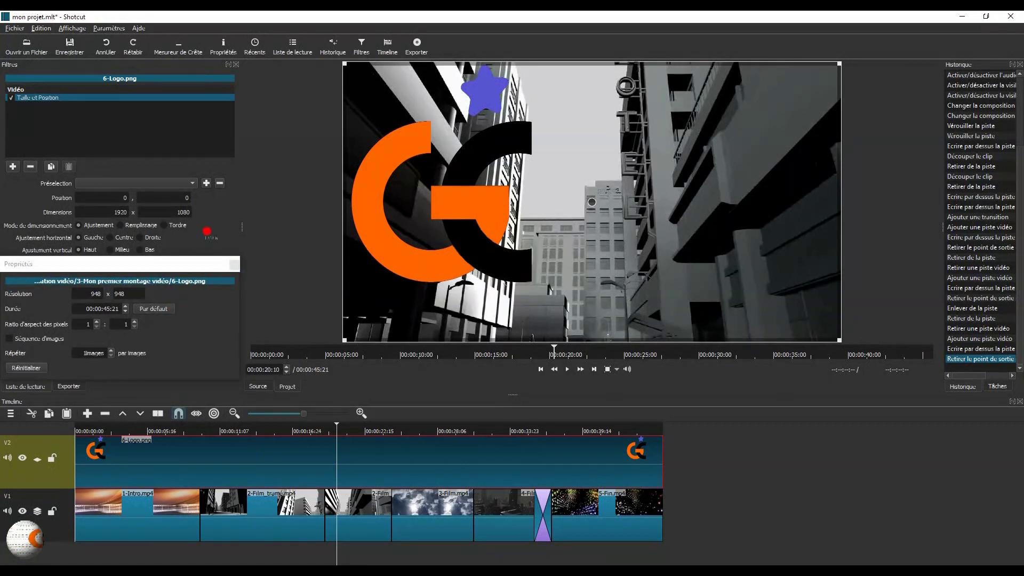
{"action": "left_click", "coordinate": [233, 265]}
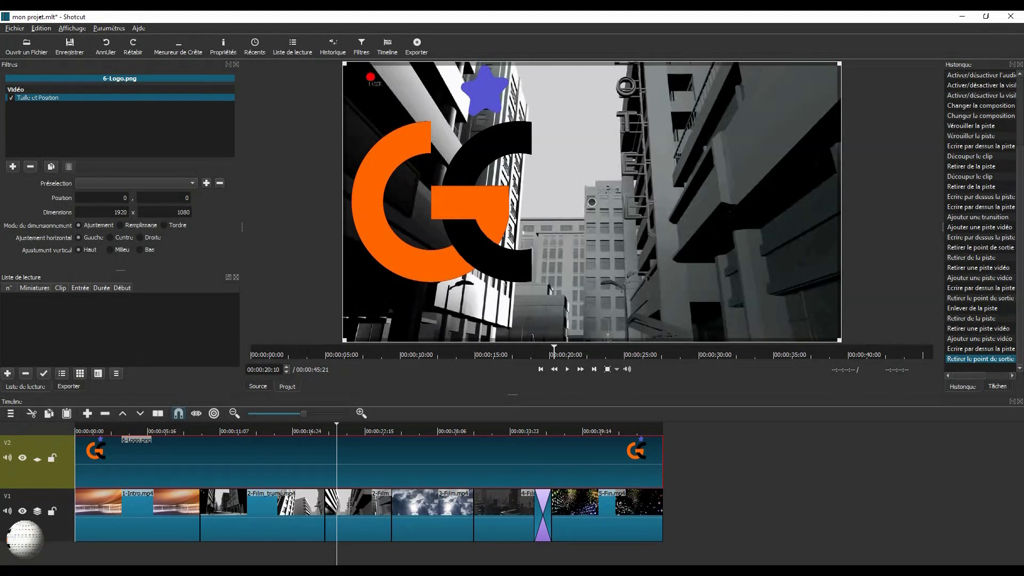
- Shrink the logo to about 144 x 121 and place it in the lower-left corner of the image at about 8, 957
{"action": "left_click_drag", "start_coordinate": [347, 67], "coordinate": [813, 324]}
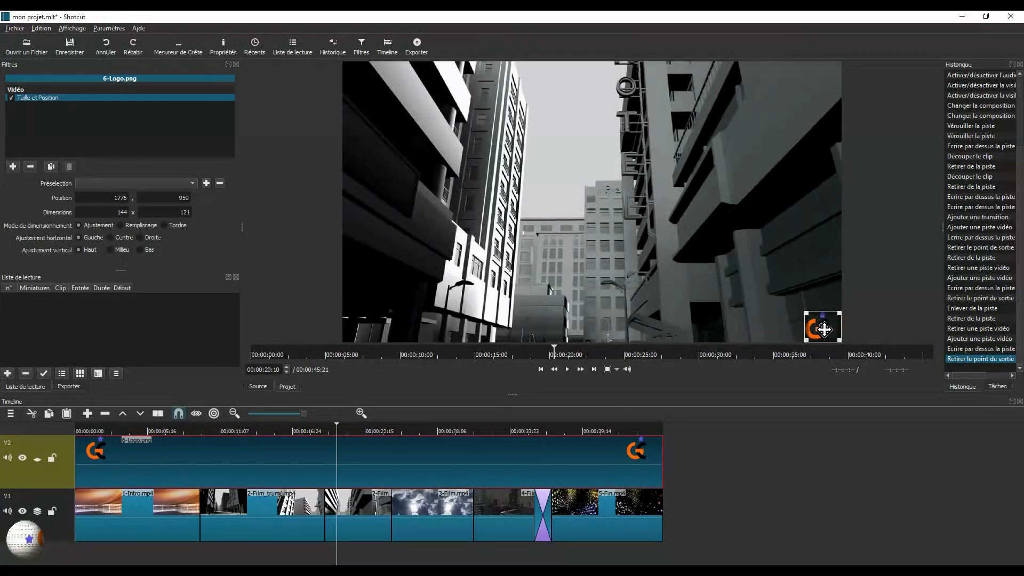
{"action": "left_click_drag", "start_coordinate": [824, 329], "coordinate": [362, 327]}
{"action": "left_click_drag", "start_coordinate": [363, 327], "coordinate": [363, 327]}
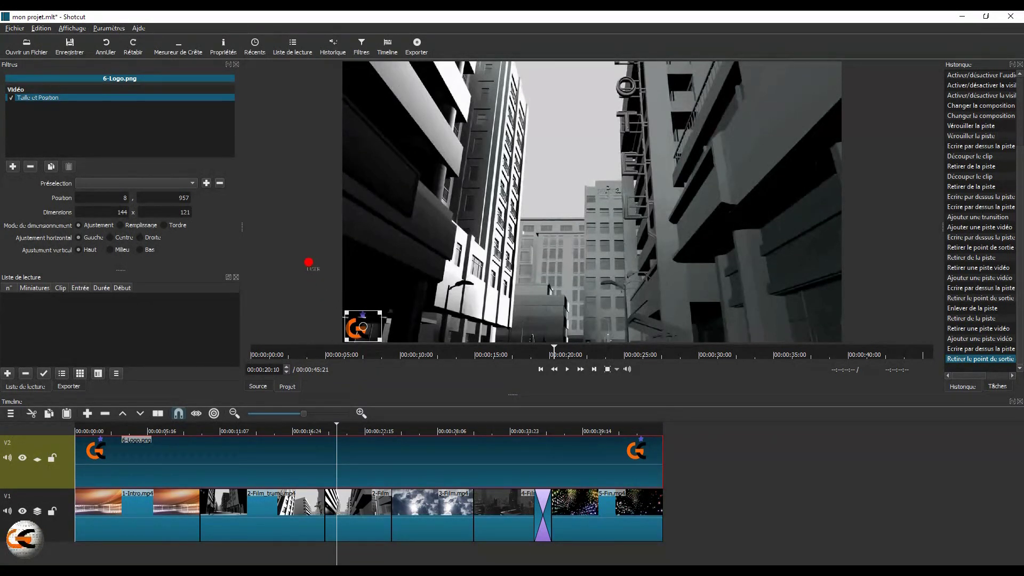
- Scrub through the montage to check the logo's placement over the different clips
{"action": "left_click_drag", "start_coordinate": [337, 431], "coordinate": [122, 431]}
{"action": "left_click", "coordinate": [259, 431]}
{"action": "left_click_drag", "start_coordinate": [458, 364], "coordinate": [390, 354]}
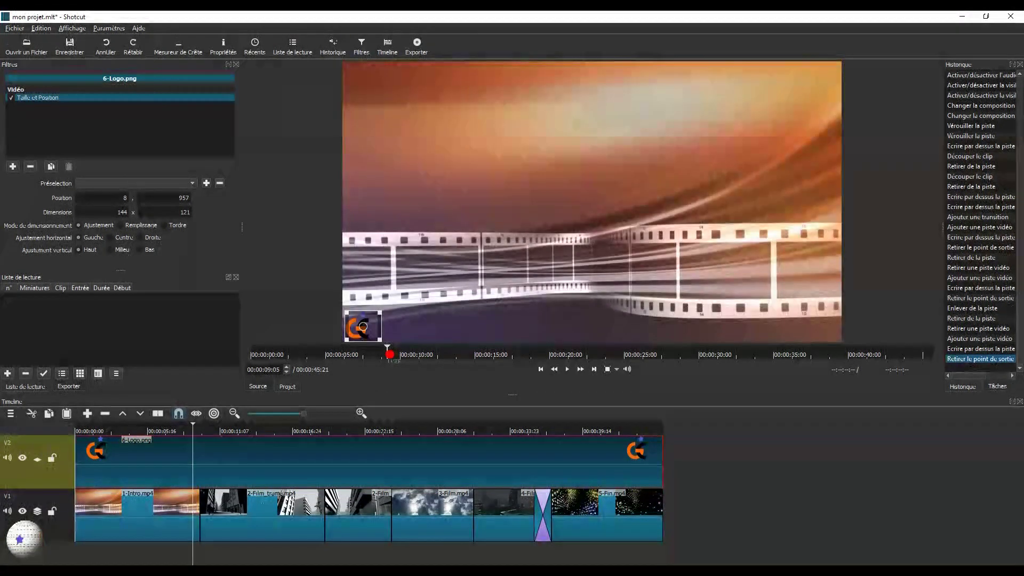
{"action": "left_click_drag", "start_coordinate": [469, 354], "coordinate": [547, 354]}
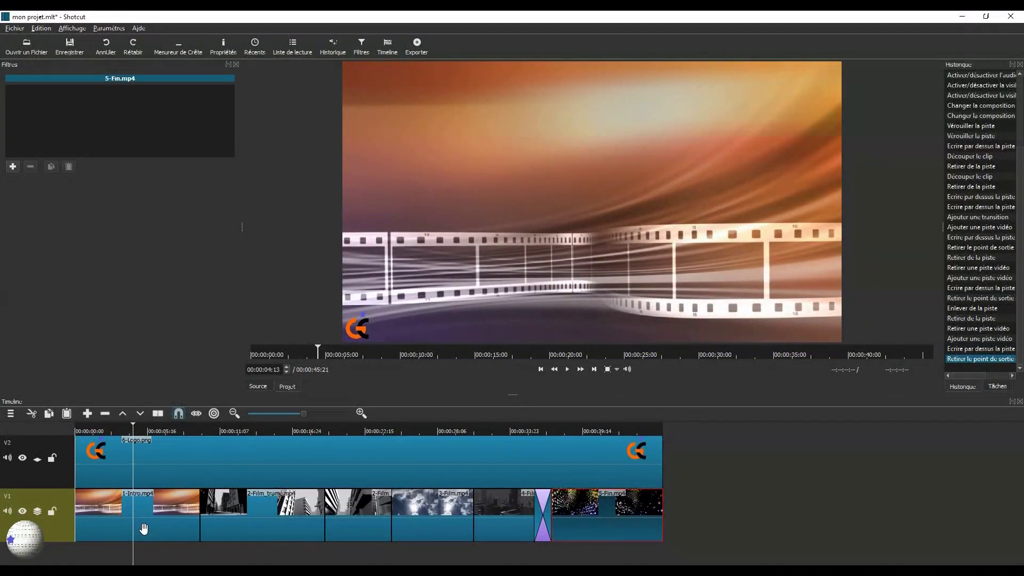
- Add the Texte 3D (HTML) filter to 1-Intro.mp4 on track V1
{"action": "left_click", "coordinate": [146, 511]}
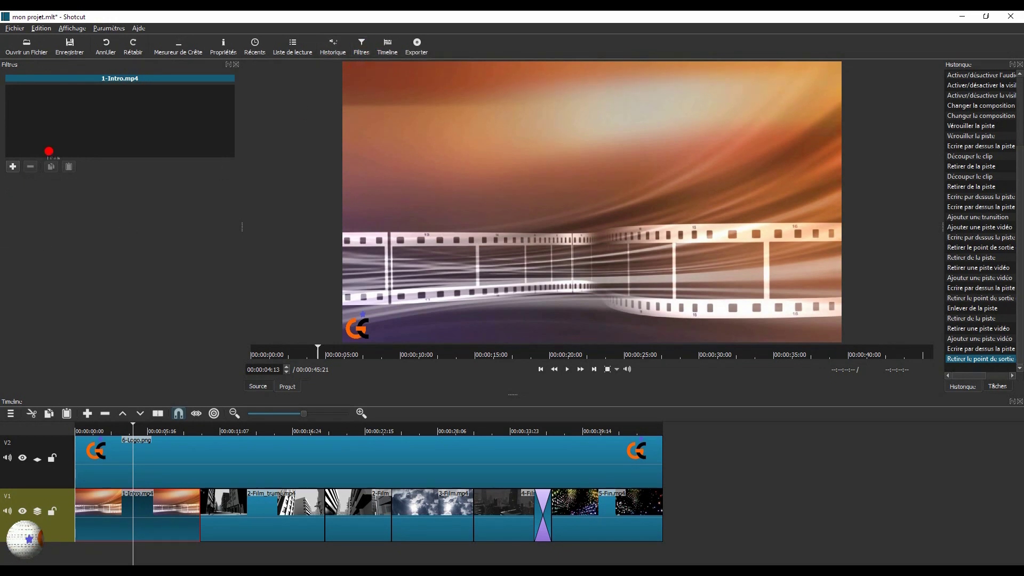
{"action": "left_click", "coordinate": [13, 167]}
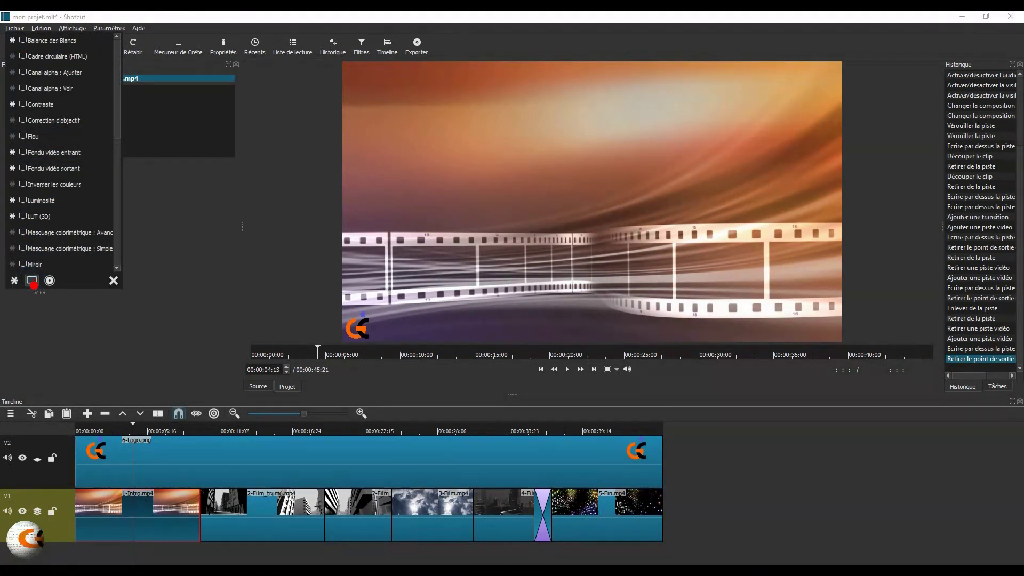
{"action": "left_click", "coordinate": [110, 120]}
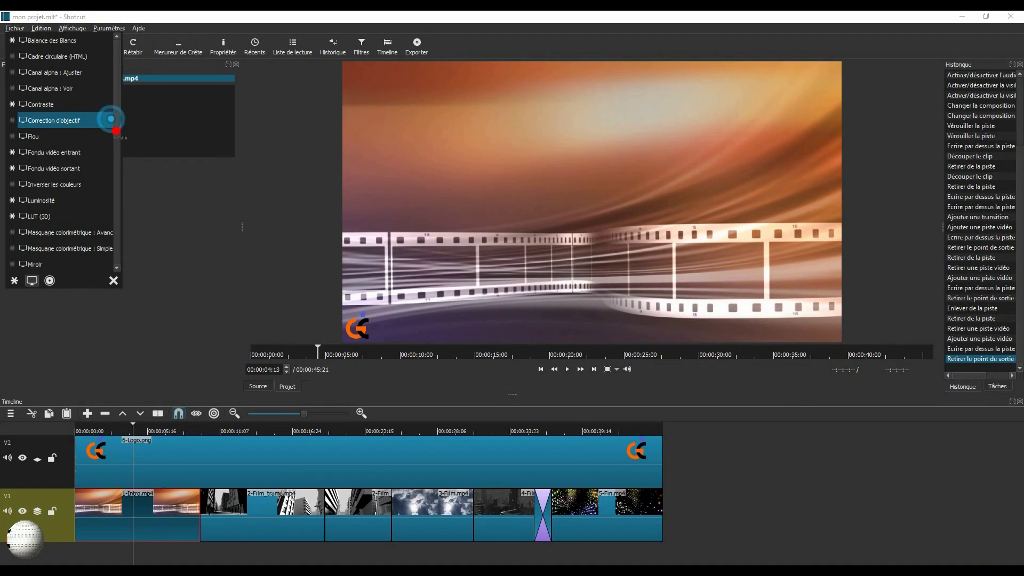
{"action": "left_click_drag", "start_coordinate": [119, 133], "coordinate": [114, 243]}
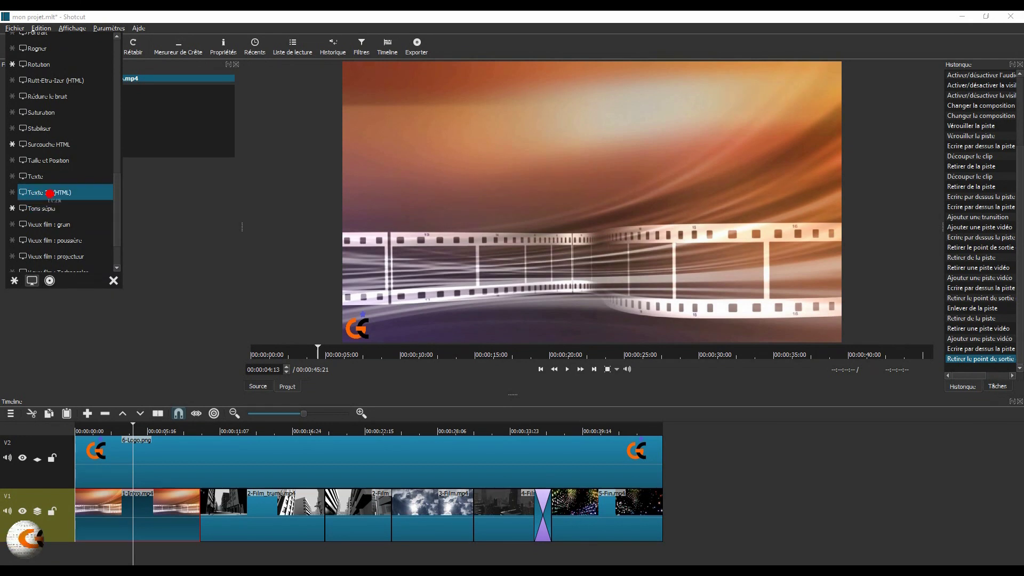
{"action": "left_click", "coordinate": [49, 192]}
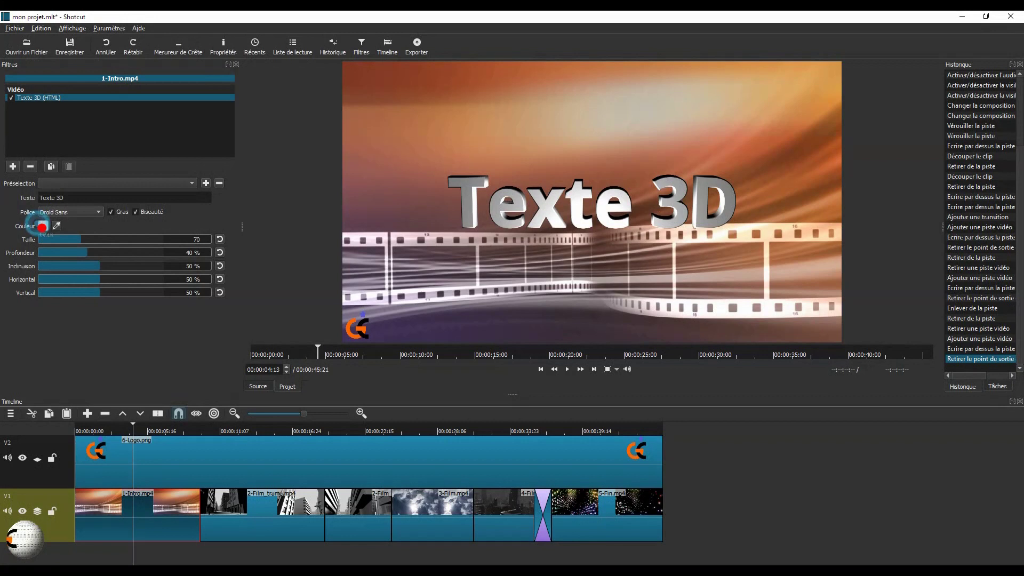
- Set the 3D text's colour to the orange sampled from the logo in the preview
{"action": "left_click", "coordinate": [43, 226]}
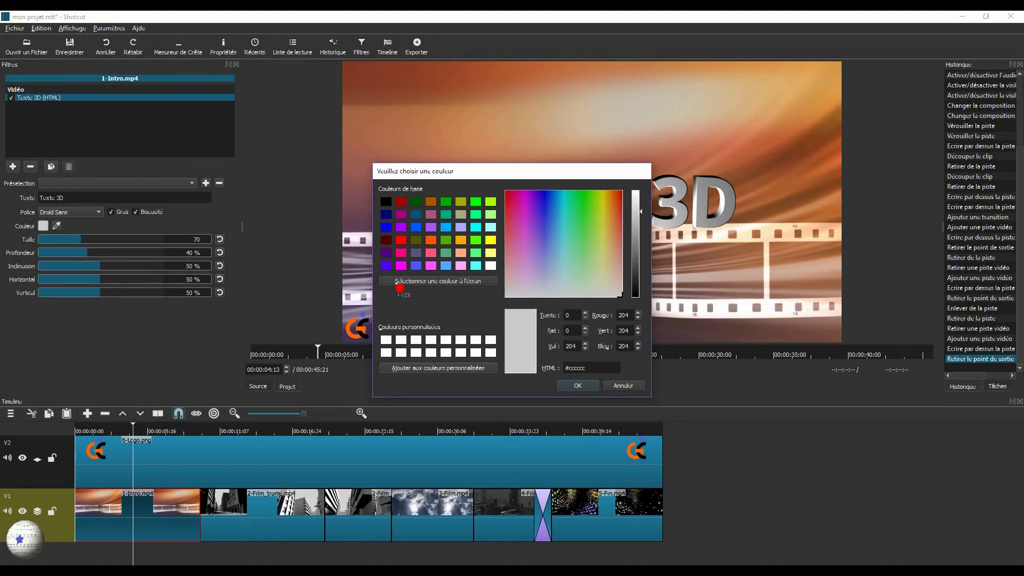
{"action": "left_click", "coordinate": [578, 385]}
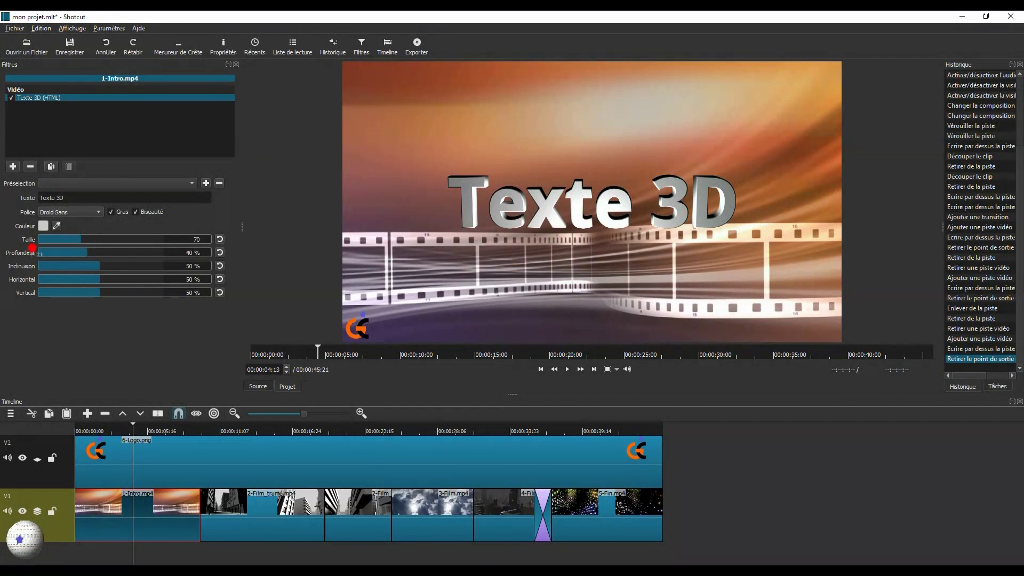
{"action": "left_click", "coordinate": [56, 227]}
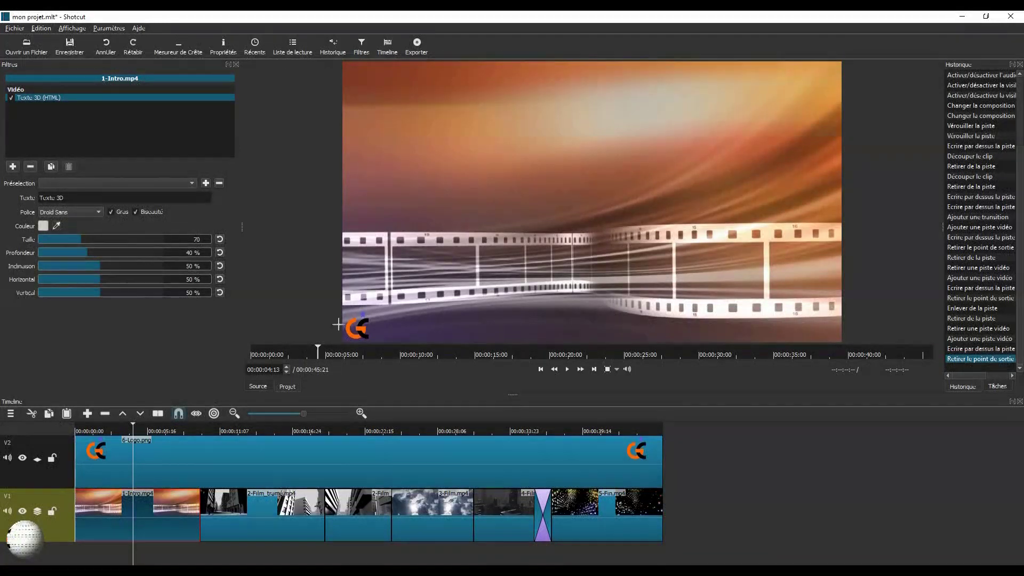
{"action": "left_click", "coordinate": [350, 329]}
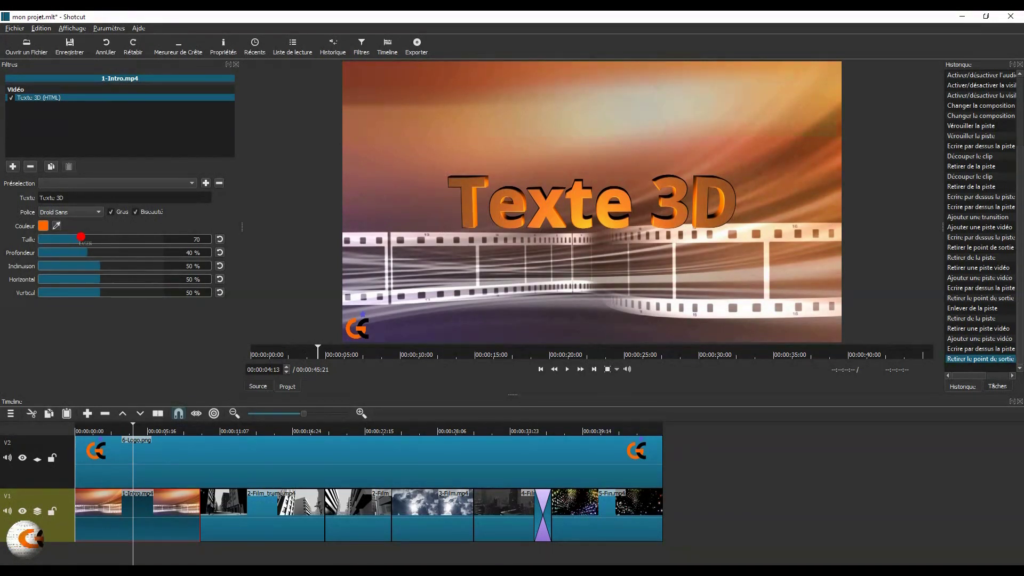
- Set the 3D text's size to 68, depth to 46 %, tilt to 54 %, horizontal position to 51 % and vertical position to 45 %
{"action": "mouse_move", "coordinate": [79, 239]}
{"action": "left_mouse_down"}
{"action": "mouse_move", "coordinate": [121, 240]}
{"action": "mouse_move", "coordinate": [86, 240]}
{"action": "left_mouse_up"}
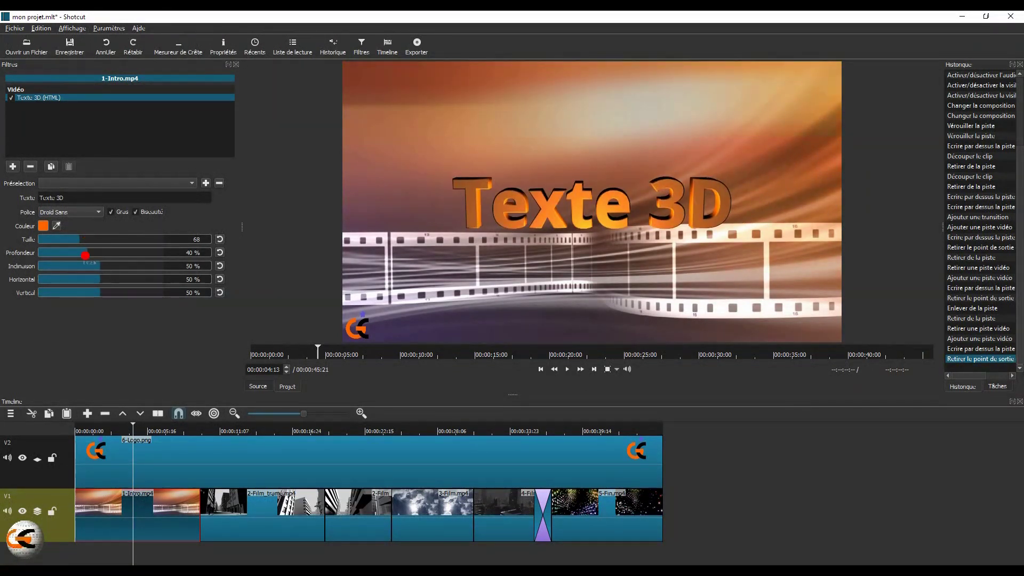
{"action": "left_click_drag", "start_coordinate": [88, 254], "coordinate": [107, 278]}
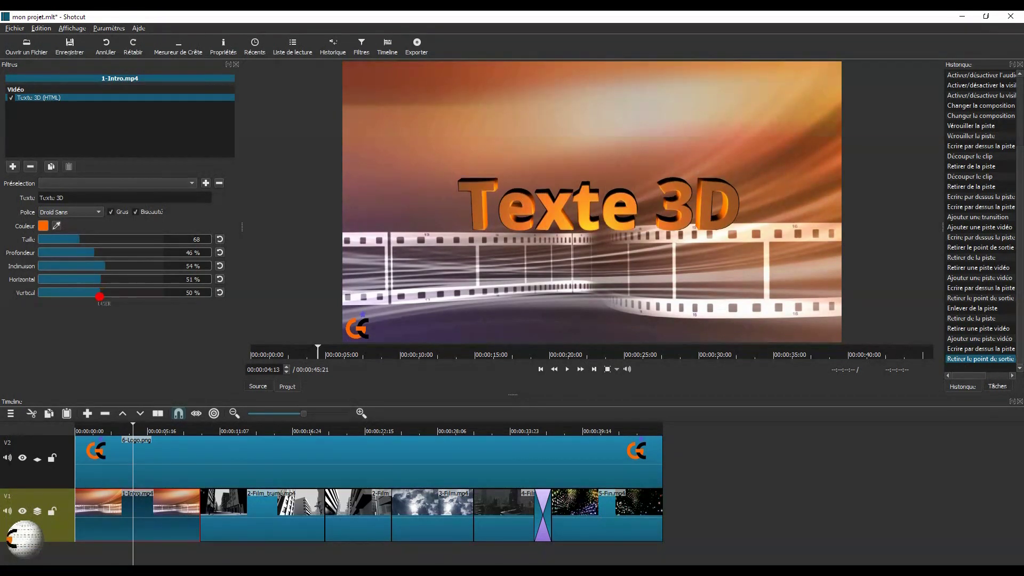
{"action": "mouse_move", "coordinate": [98, 293]}
{"action": "left_mouse_down"}
{"action": "mouse_move", "coordinate": [116, 293]}
{"action": "mouse_move", "coordinate": [100, 294]}
{"action": "left_mouse_up"}
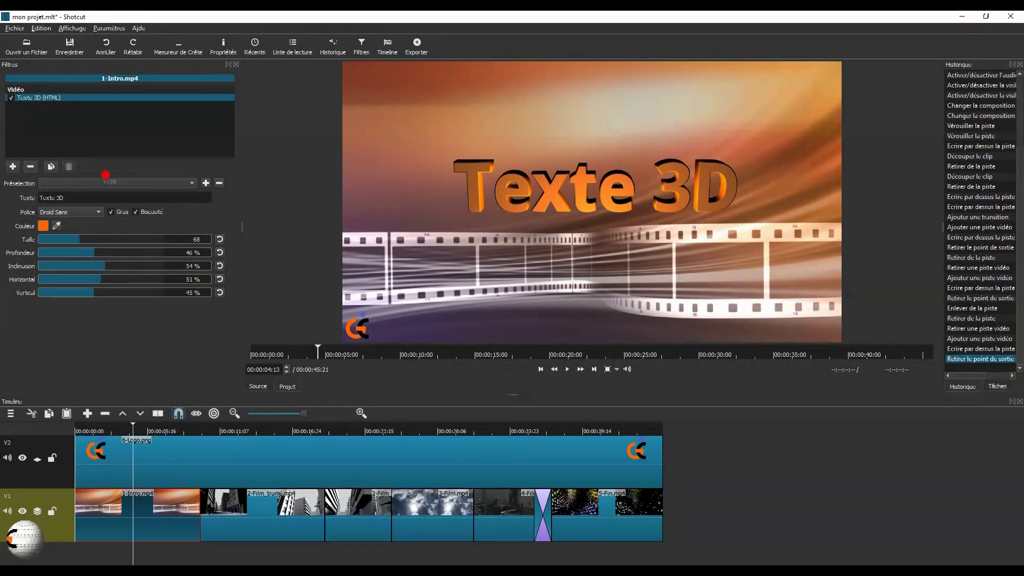
- Replace the 3D title's wording with Belfort
{"action": "left_click", "coordinate": [69, 198]}
{"action": "left_click_drag", "start_coordinate": [64, 198], "coordinate": [34, 206]}
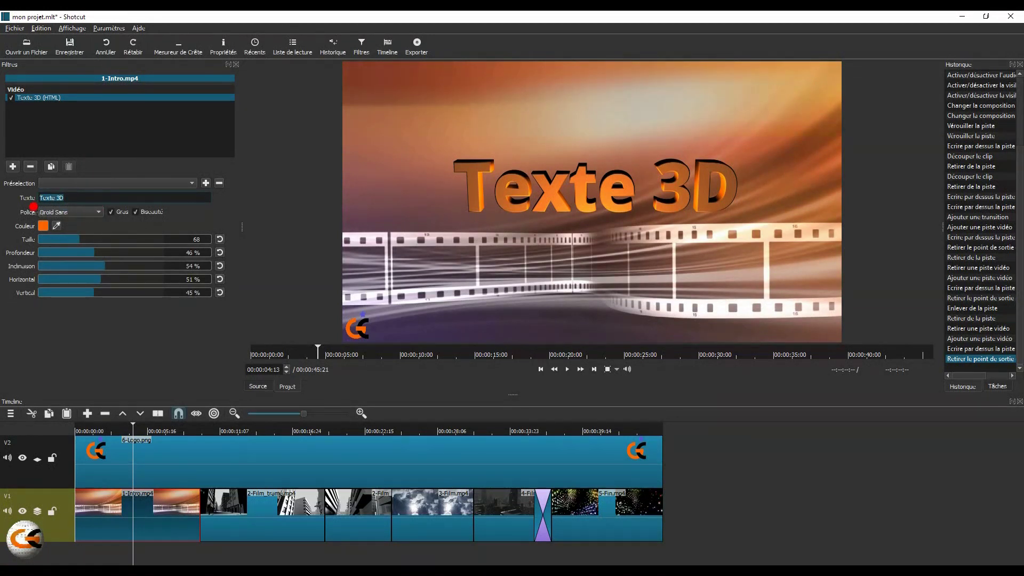
{"action": "type", "text": "Belfort"}
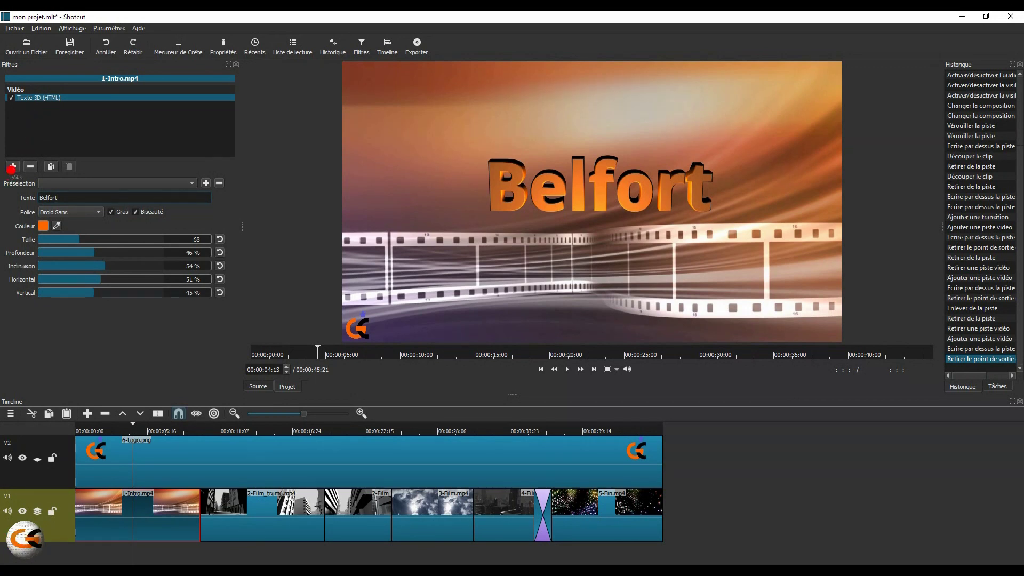
- Add the Texte filter to 1-Intro.mp4 and replace its timecode placeholder with Ma ville
{"action": "left_click", "coordinate": [12, 168]}
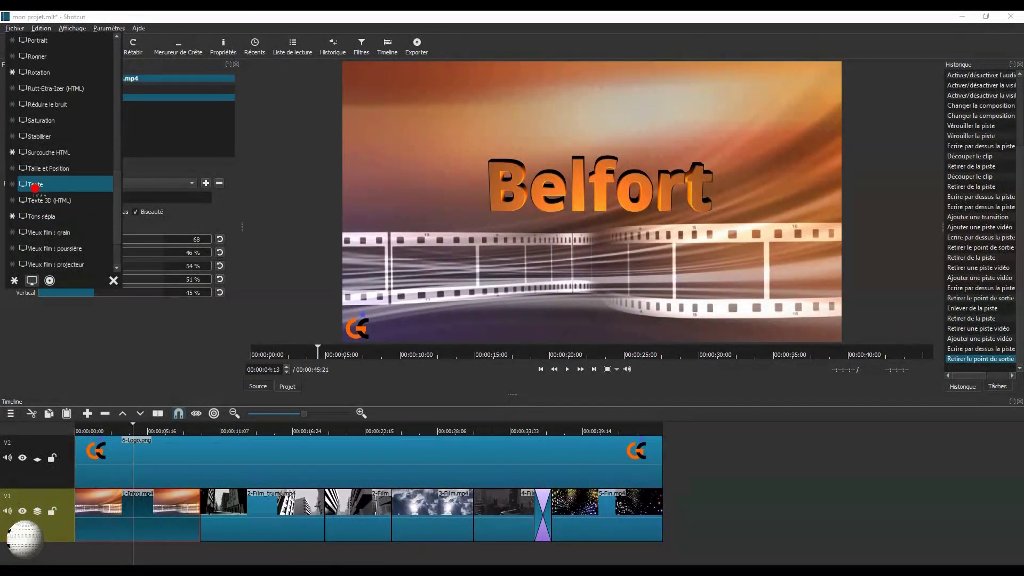
{"action": "left_click", "coordinate": [35, 185]}
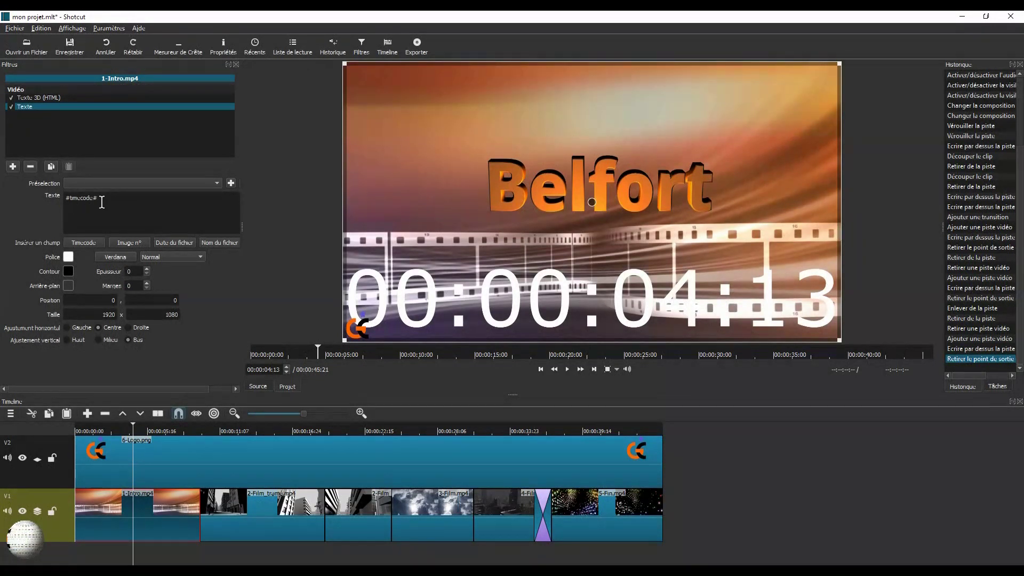
{"action": "left_click_drag", "start_coordinate": [104, 199], "coordinate": [62, 203]}
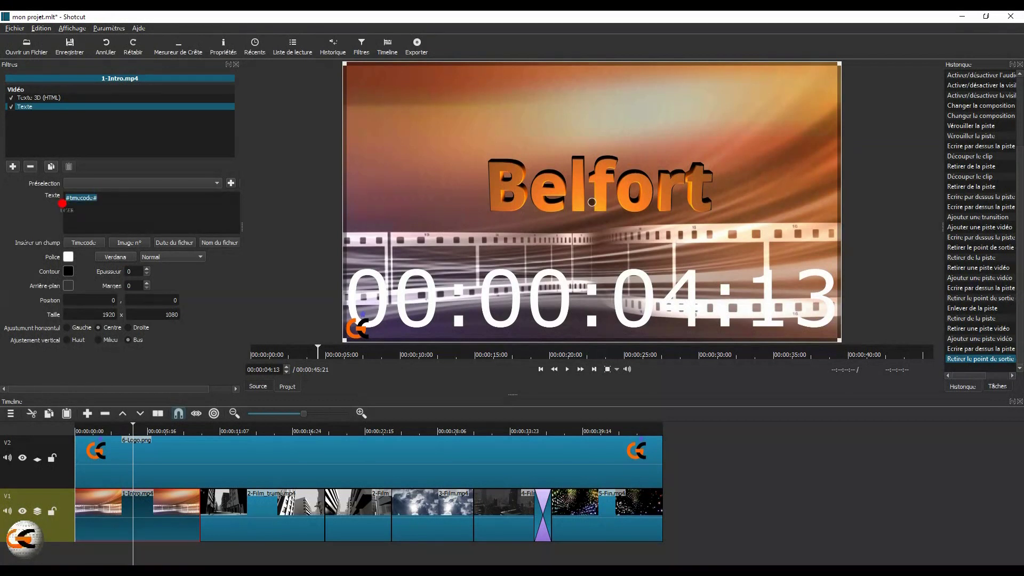
{"action": "type", "text": "Ma ville"}
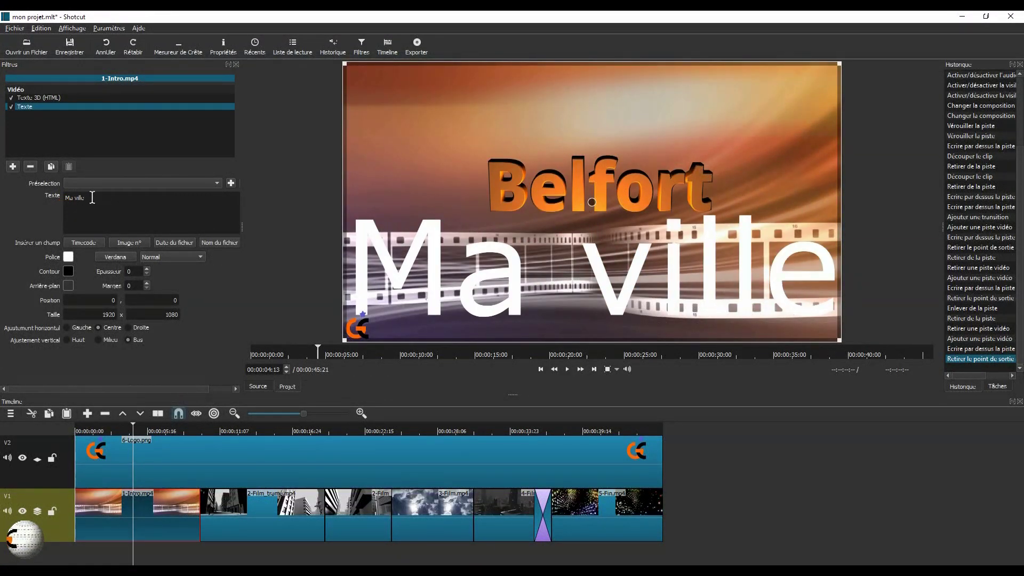
- Set the Ma ville text's font colour to the basic orange
{"action": "left_click", "coordinate": [66, 260]}
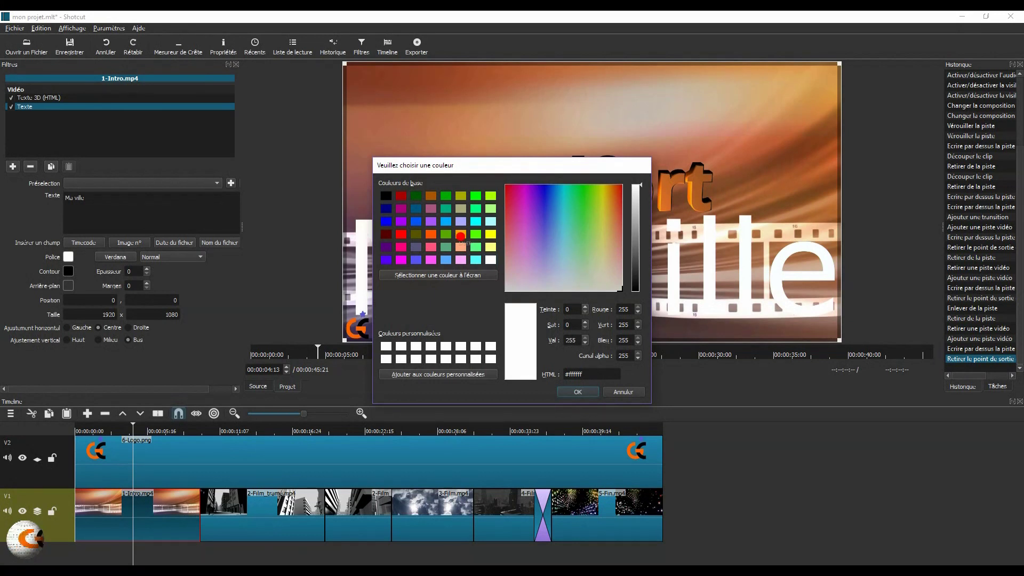
{"action": "left_click", "coordinate": [460, 236]}
{"action": "left_click", "coordinate": [570, 394]}
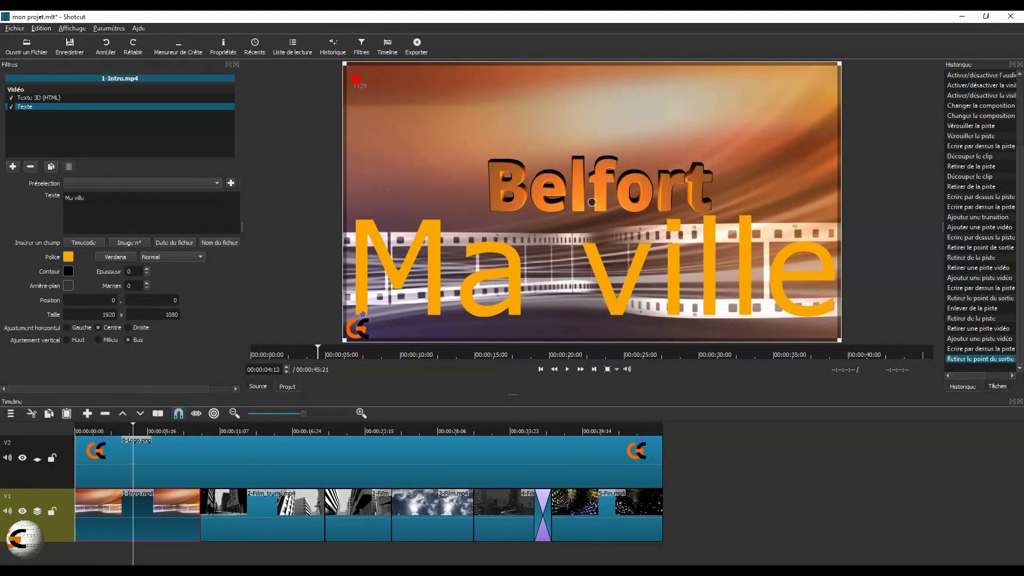
- Shrink the Ma ville text frame to about 710 x 365 and place it above Belfort at about 628, -8
{"action": "left_click_drag", "start_coordinate": [344, 63], "coordinate": [659, 249]}
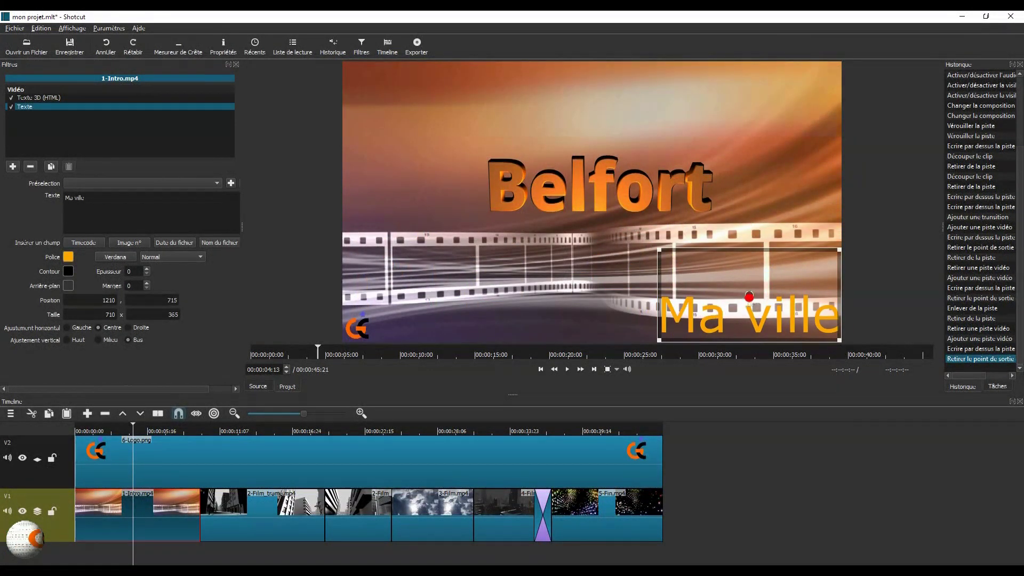
{"action": "left_click_drag", "start_coordinate": [751, 297], "coordinate": [598, 109]}
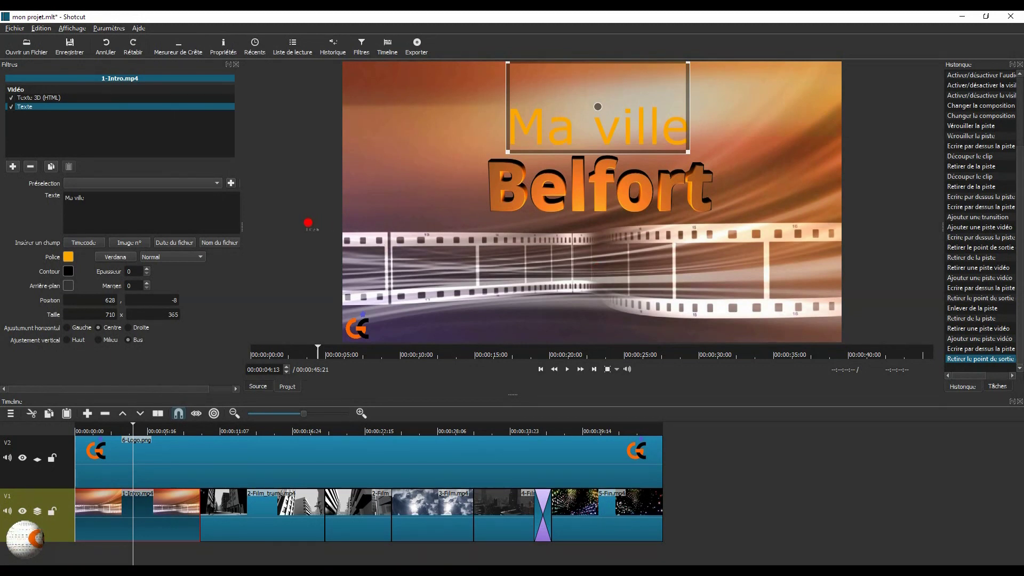
- Set the Ma ville text's font to 28 Days Later, keeping the Normal style and size 24
{"action": "left_click", "coordinate": [126, 257]}
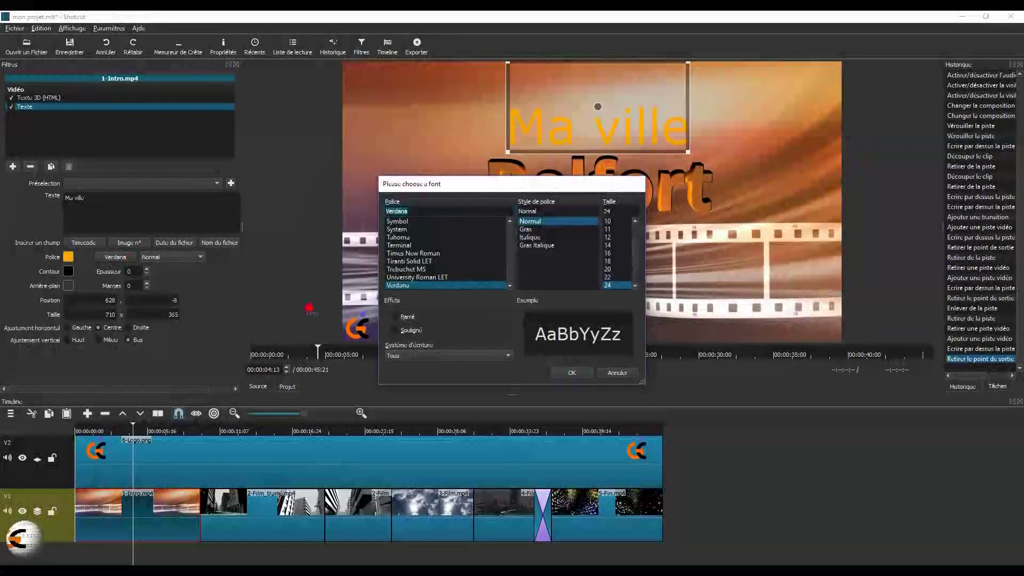
{"action": "left_click", "coordinate": [505, 269]}
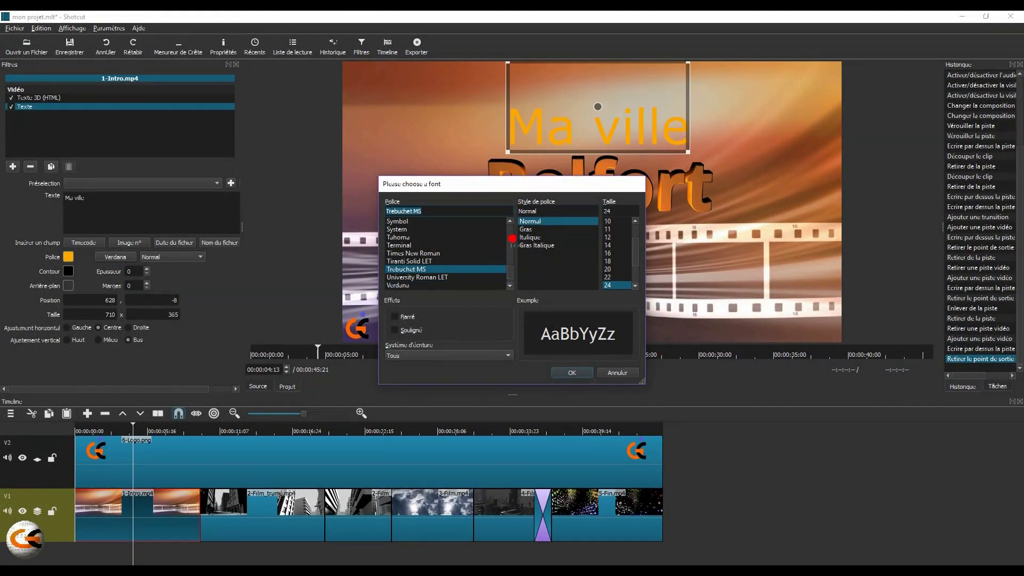
{"action": "left_click", "coordinate": [510, 221]}
{"action": "mouse_move", "coordinate": [511, 226]}
{"action": "left_mouse_down"}
{"action": "mouse_move", "coordinate": [511, 243]}
{"action": "mouse_move", "coordinate": [517, 224]}
{"action": "left_mouse_up"}
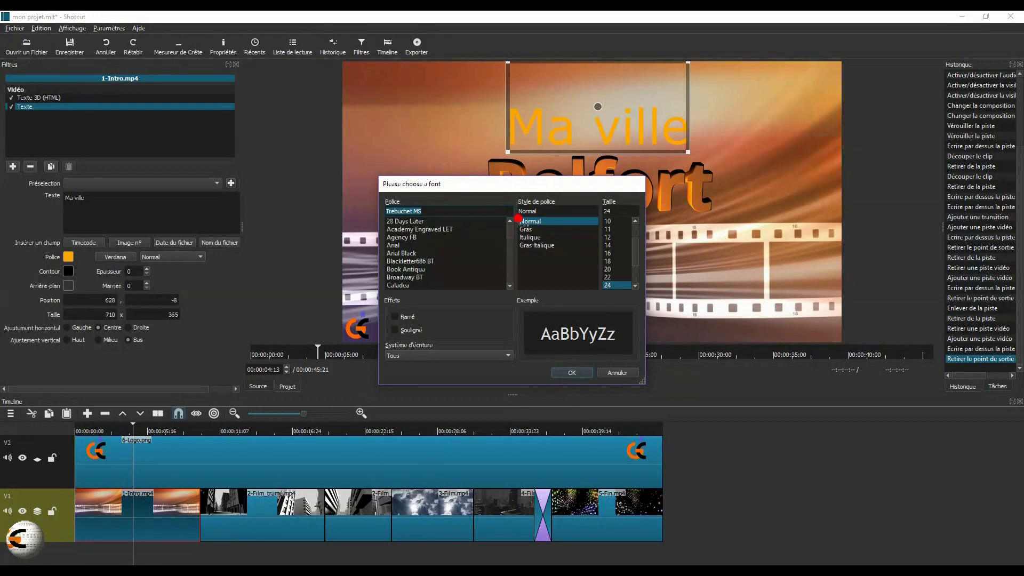
{"action": "left_click", "coordinate": [417, 224]}
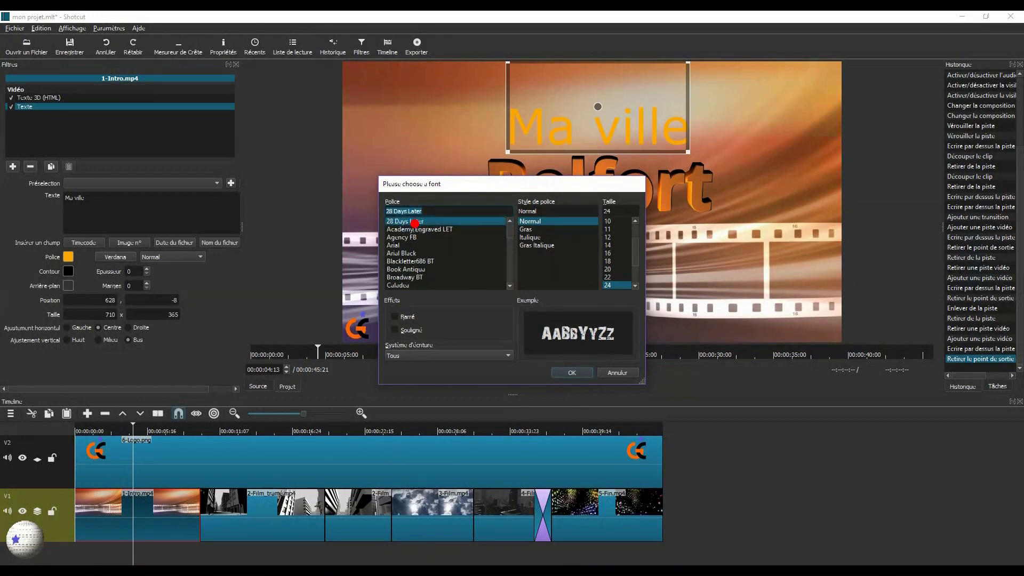
{"action": "left_click", "coordinate": [571, 375]}
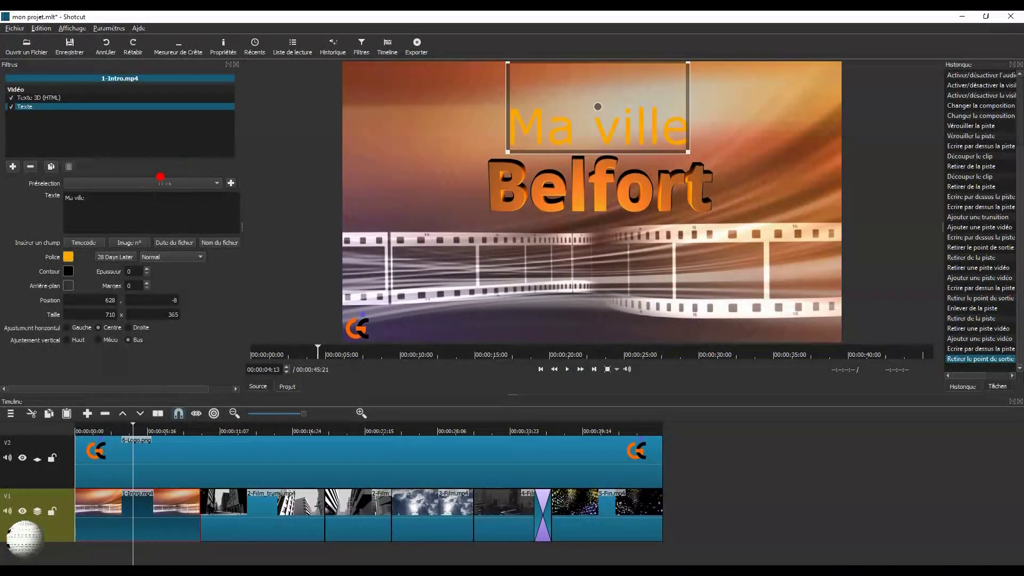
{"action": "triple_click", "coordinate": [107, 198]}
{"action": "left_click", "coordinate": [660, 128]}
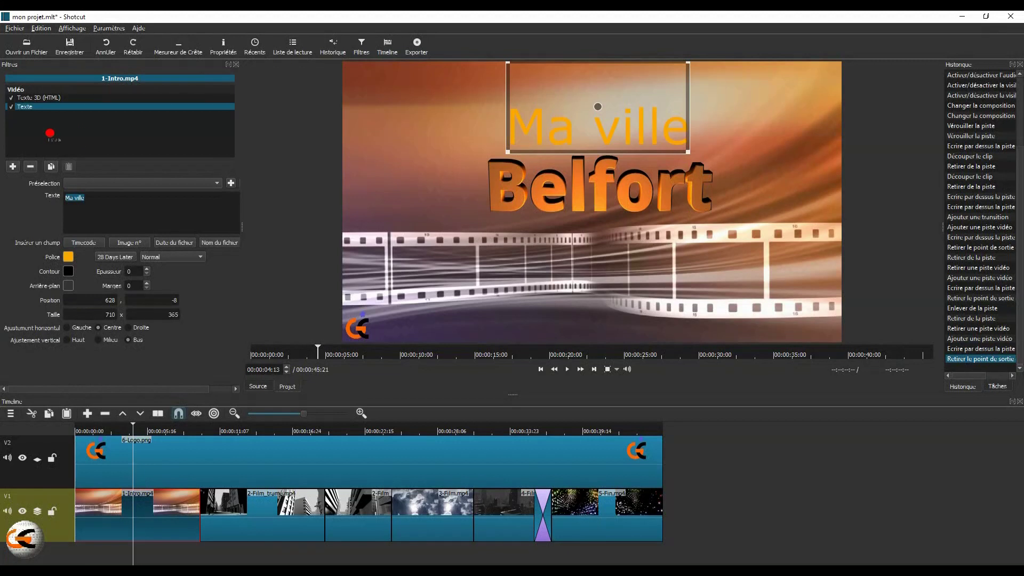
- Switch the Texte and Texte 3D (HTML) filters off and back on, one after the other, to check each one's effect
{"action": "left_click", "coordinate": [10, 106]}
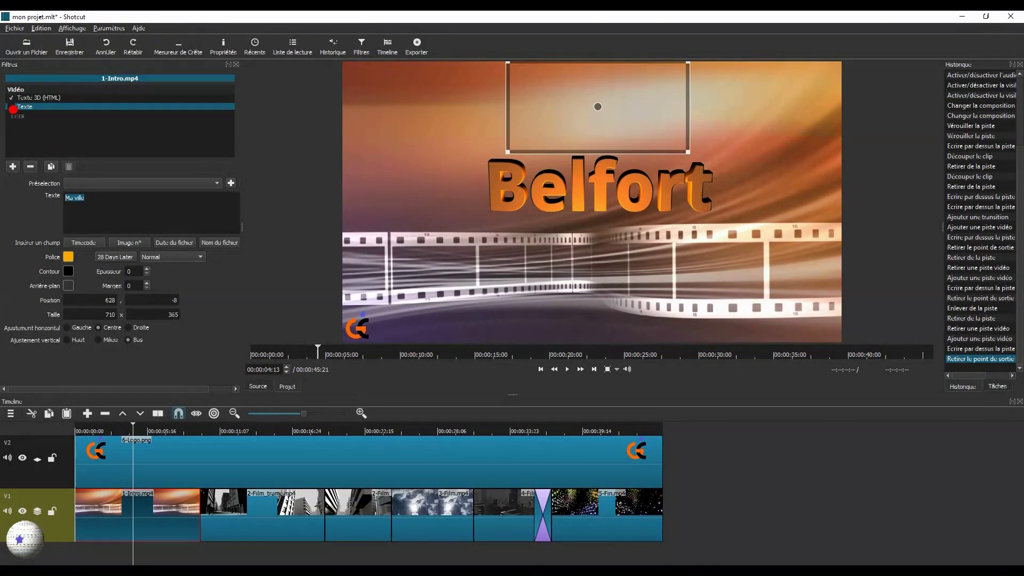
{"action": "left_click", "coordinate": [11, 106]}
{"action": "left_click", "coordinate": [12, 98]}
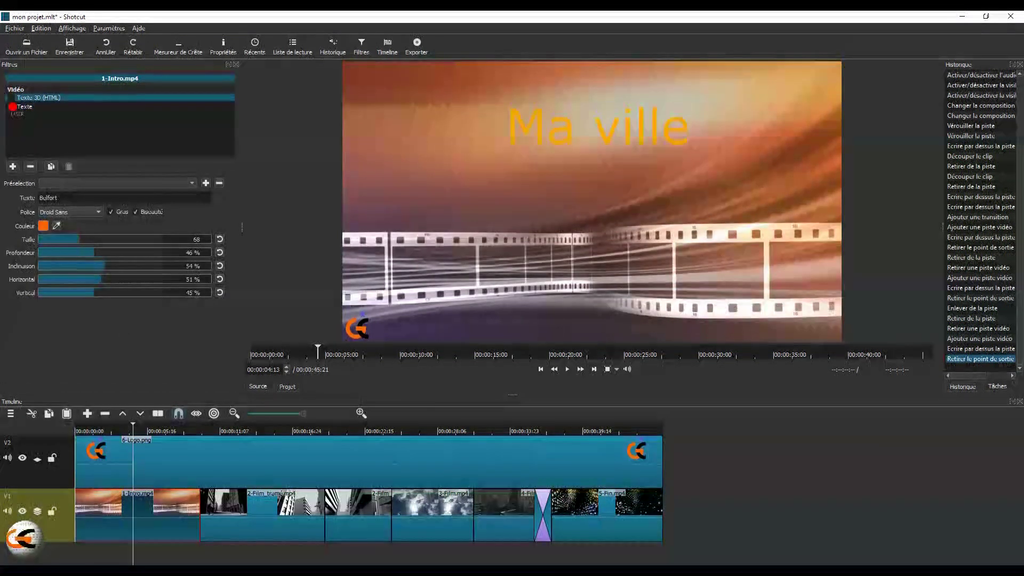
{"action": "left_click", "coordinate": [11, 98]}
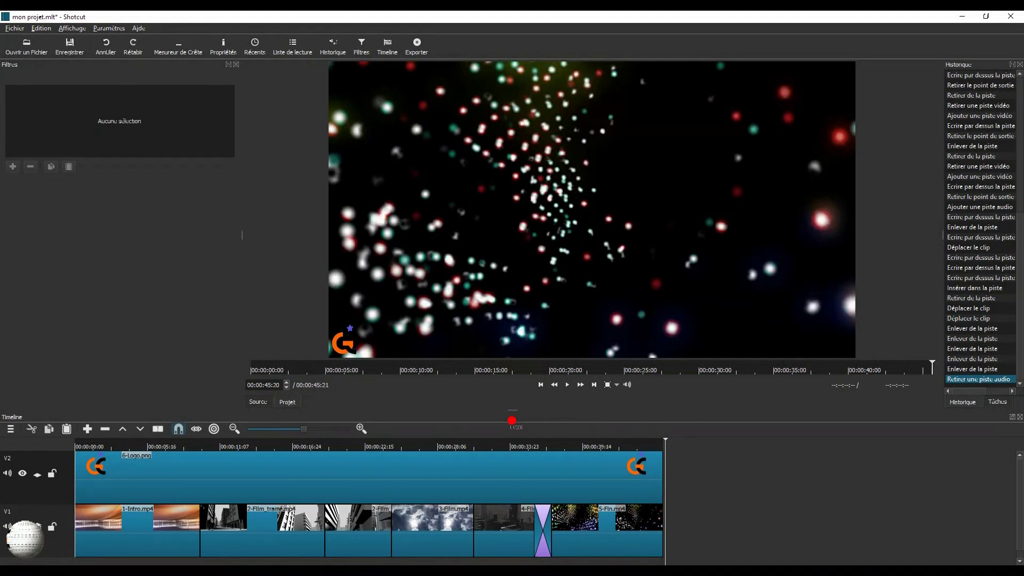
- Enlarge the timeline area and add an audio track to the project
{"action": "left_click_drag", "start_coordinate": [509, 409], "coordinate": [532, 360]}
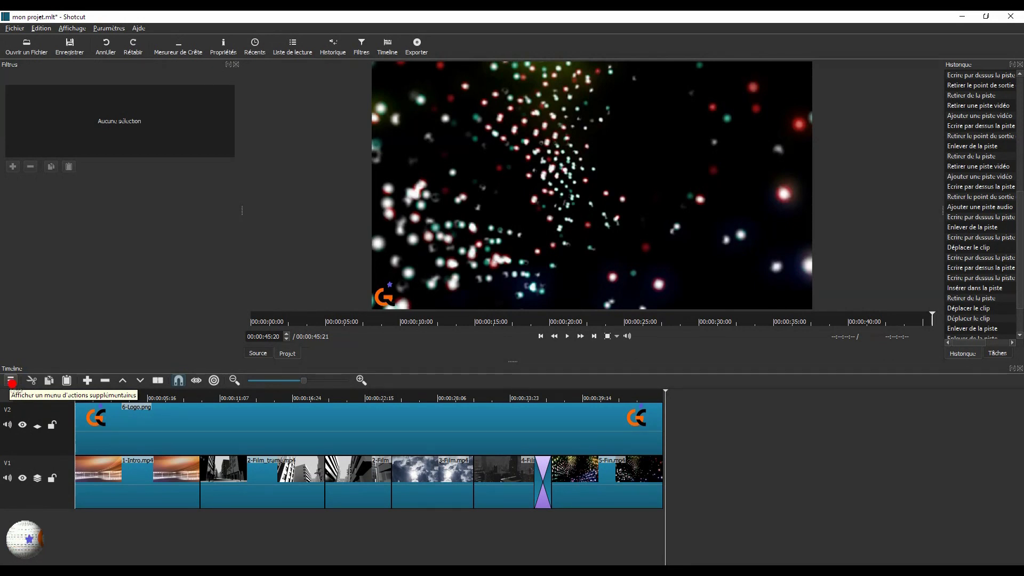
{"action": "left_click", "coordinate": [11, 381]}
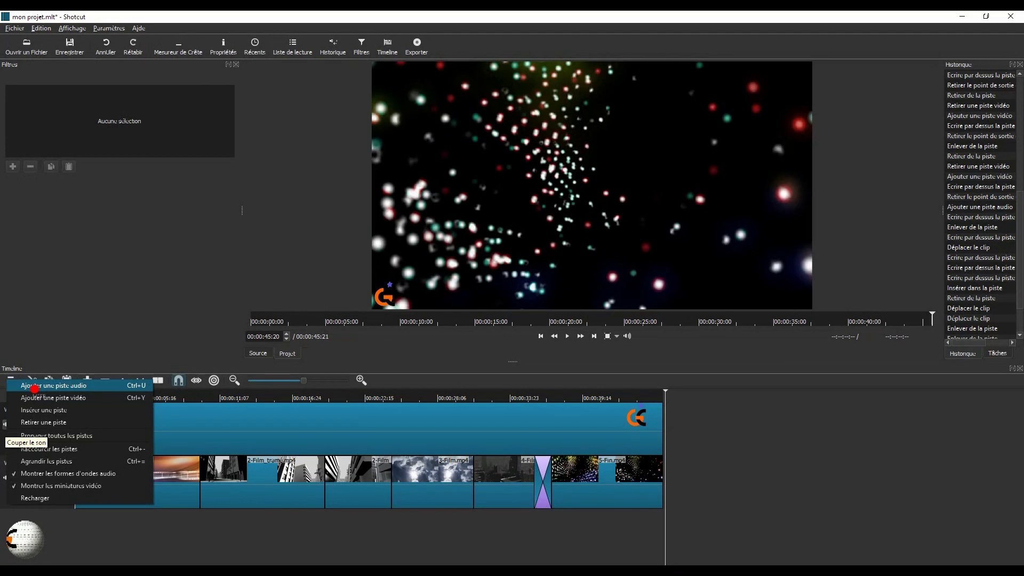
{"action": "left_click", "coordinate": [35, 388]}
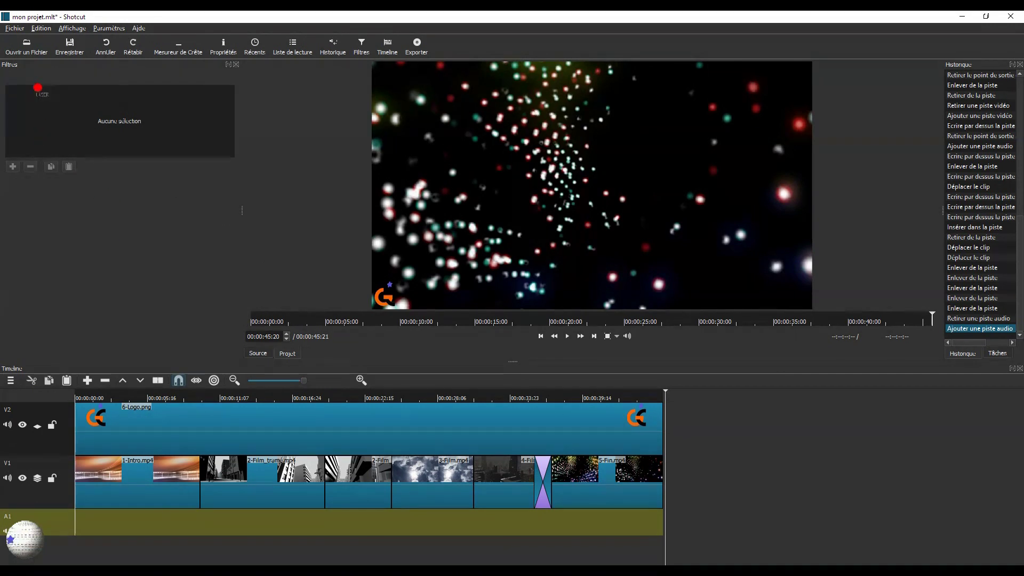
- Open 8.mp3, pause its playback and place it at the start of audio track A1
{"action": "left_click", "coordinate": [26, 45]}
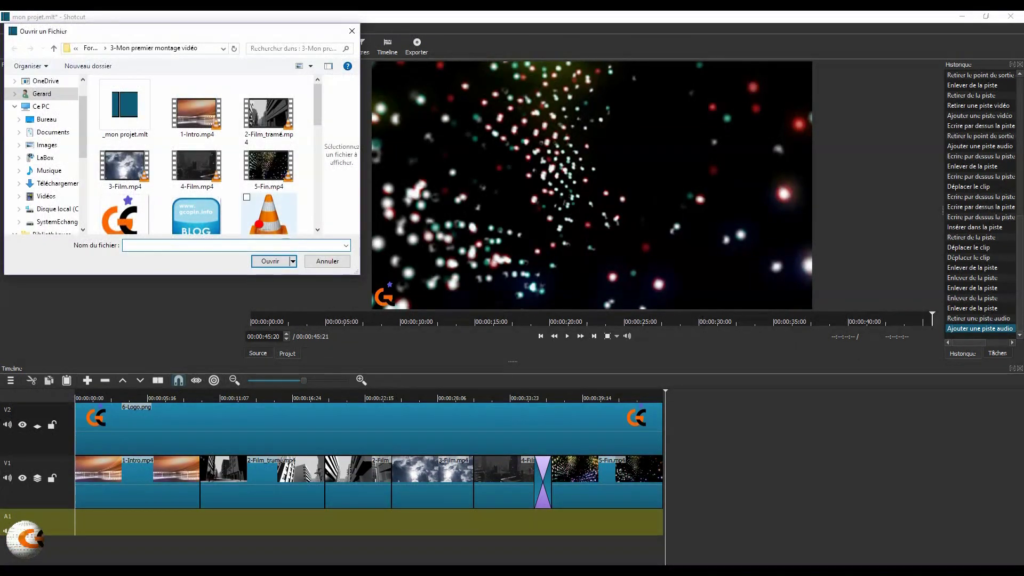
{"action": "double_click", "coordinate": [262, 221]}
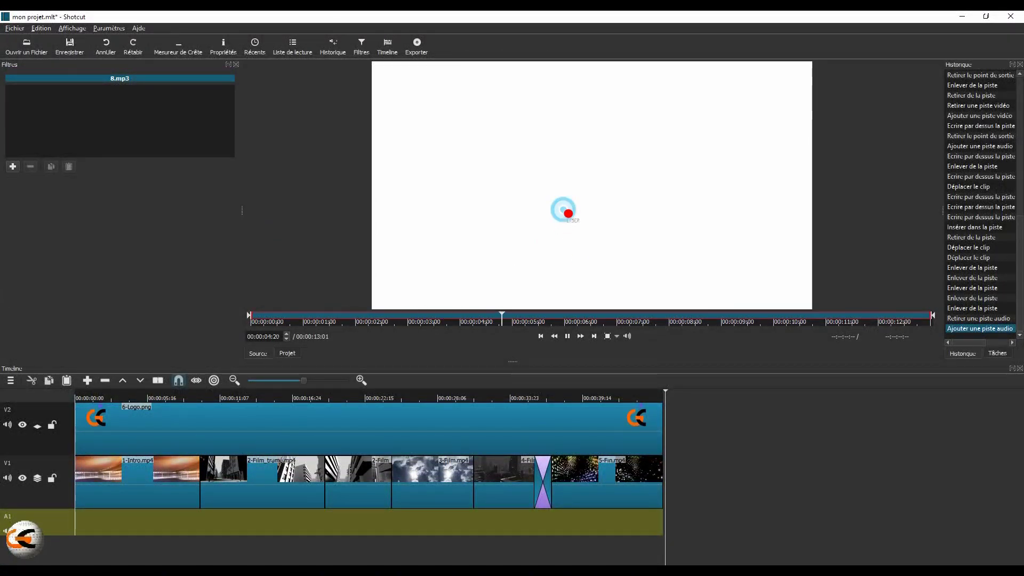
{"action": "left_click", "coordinate": [567, 337]}
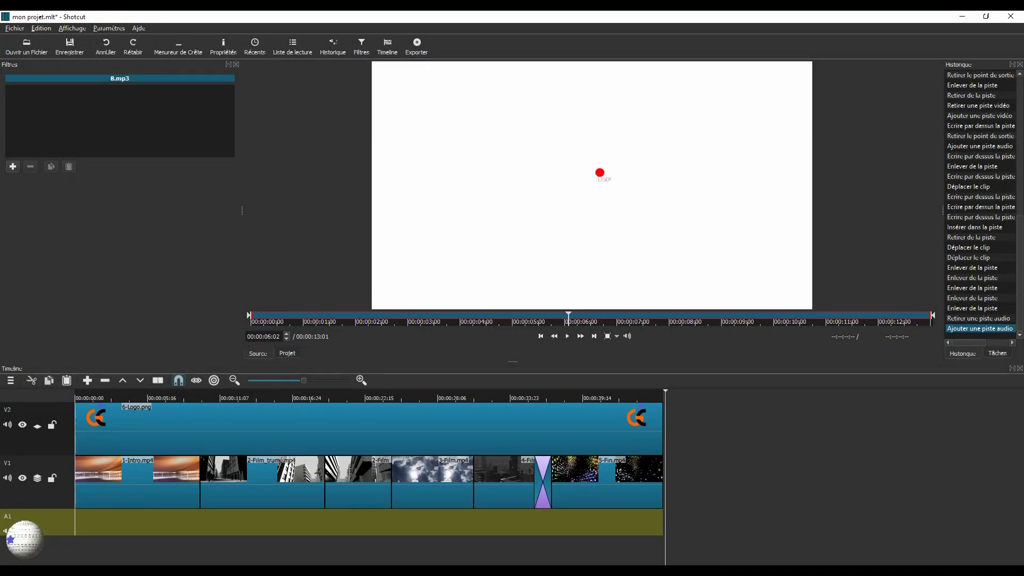
{"action": "left_click_drag", "start_coordinate": [219, 412], "coordinate": [79, 520]}
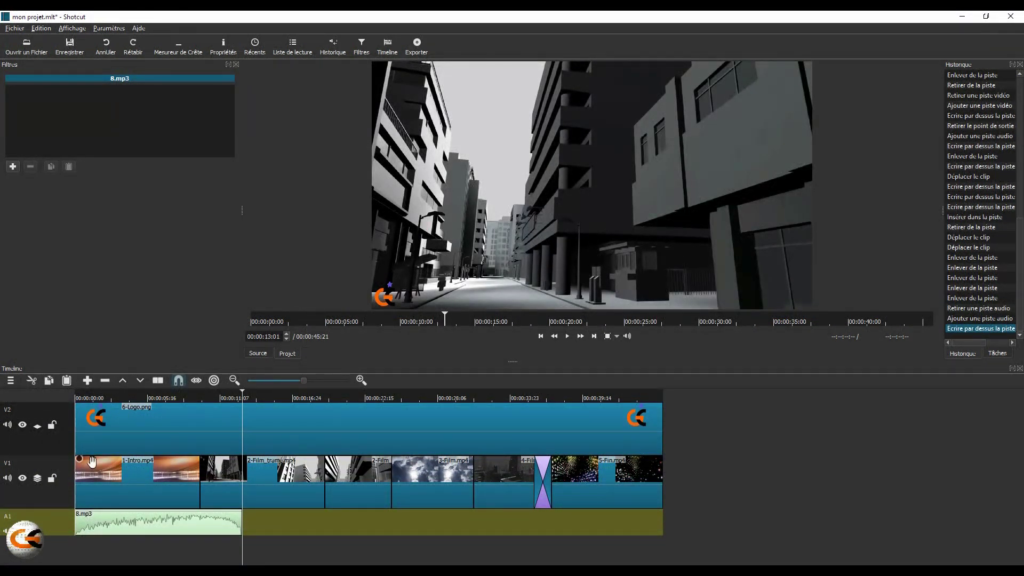
- Open 8.mp3 again and place a second copy directly after the first one on track A1
{"action": "left_click", "coordinate": [14, 28]}
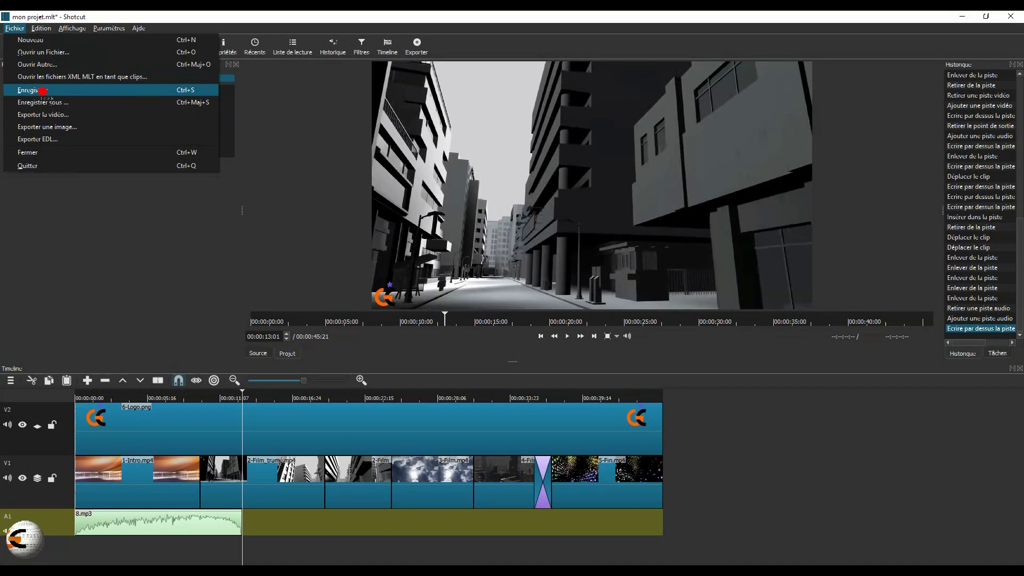
{"action": "left_click", "coordinate": [39, 52]}
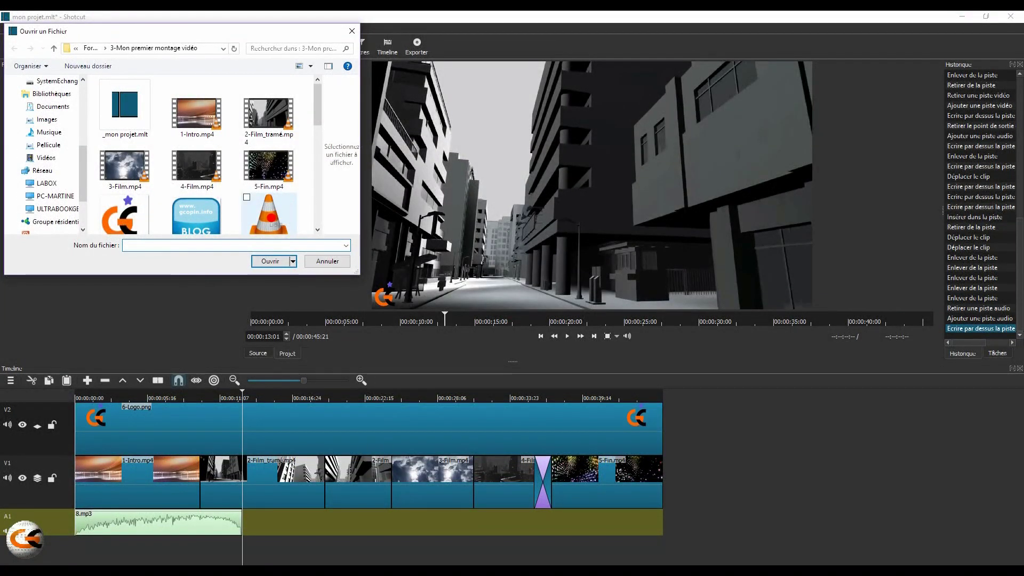
{"action": "double_click", "coordinate": [266, 216]}
{"action": "left_click_drag", "start_coordinate": [650, 176], "coordinate": [59, 60]}
- Open 8.mp3 once more and place a third copy directly after the second one on track A1
{"action": "left_click", "coordinate": [14, 27]}
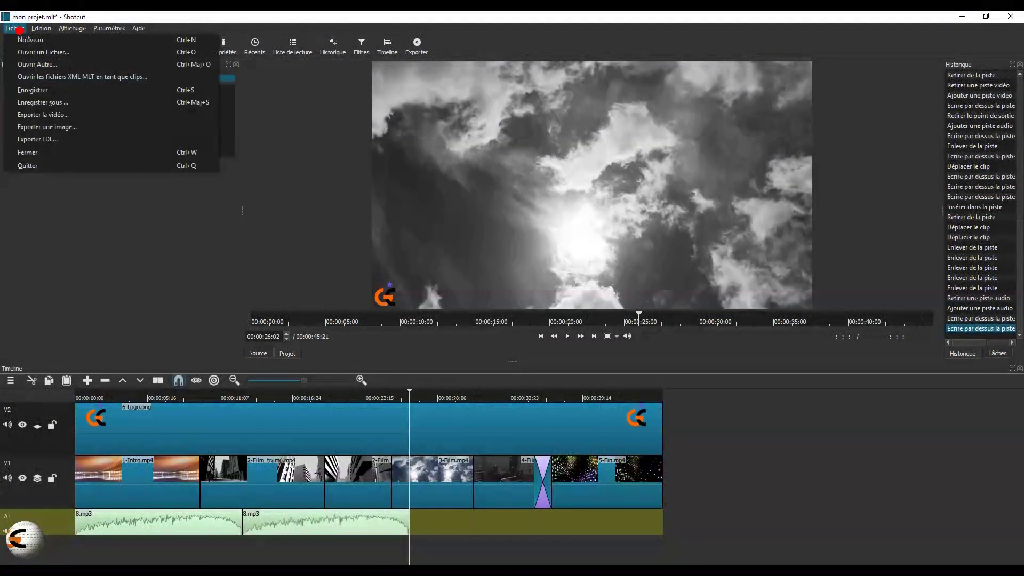
{"action": "left_click", "coordinate": [40, 52]}
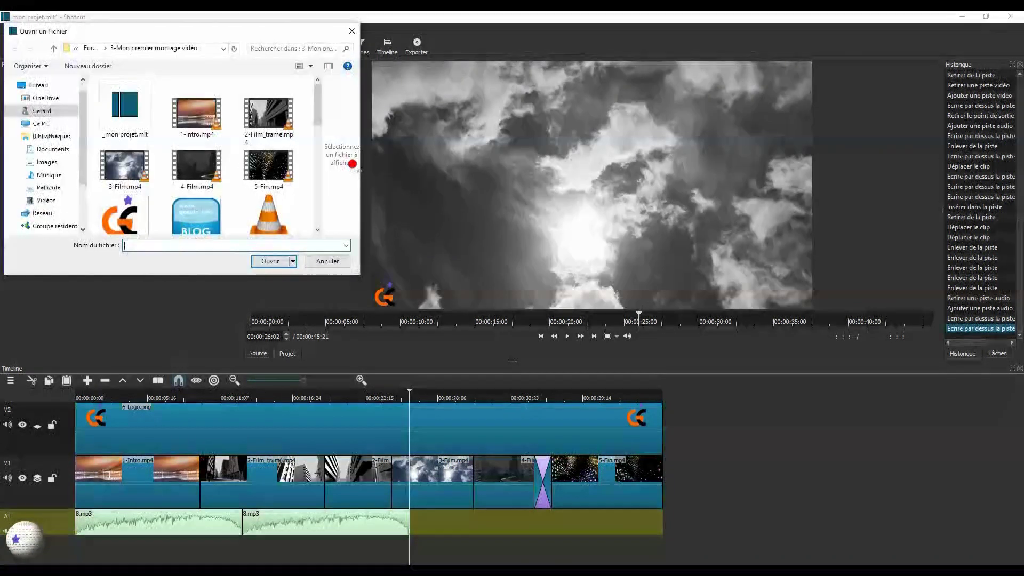
{"action": "double_click", "coordinate": [268, 212]}
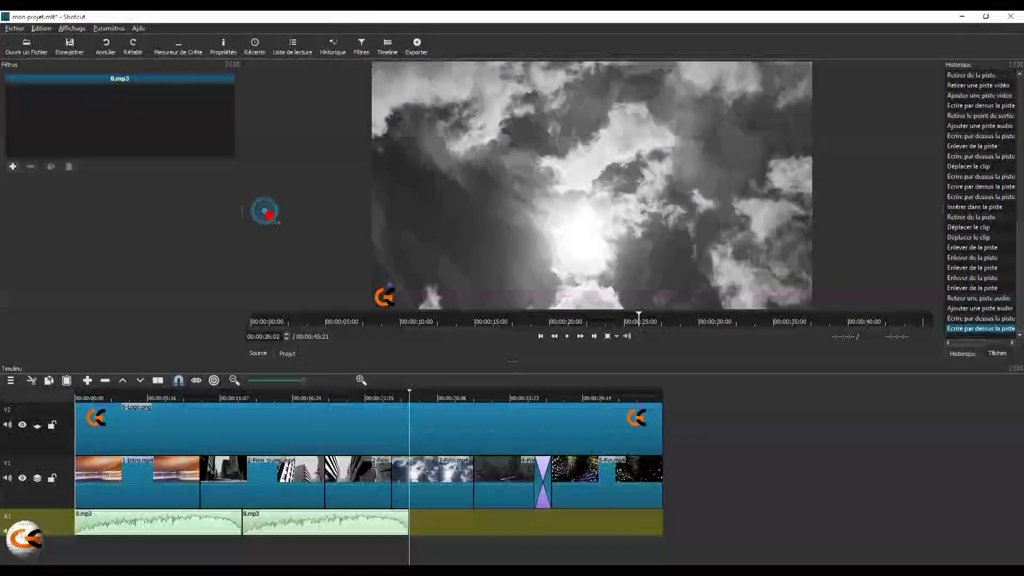
{"action": "left_click_drag", "start_coordinate": [591, 193], "coordinate": [411, 521]}
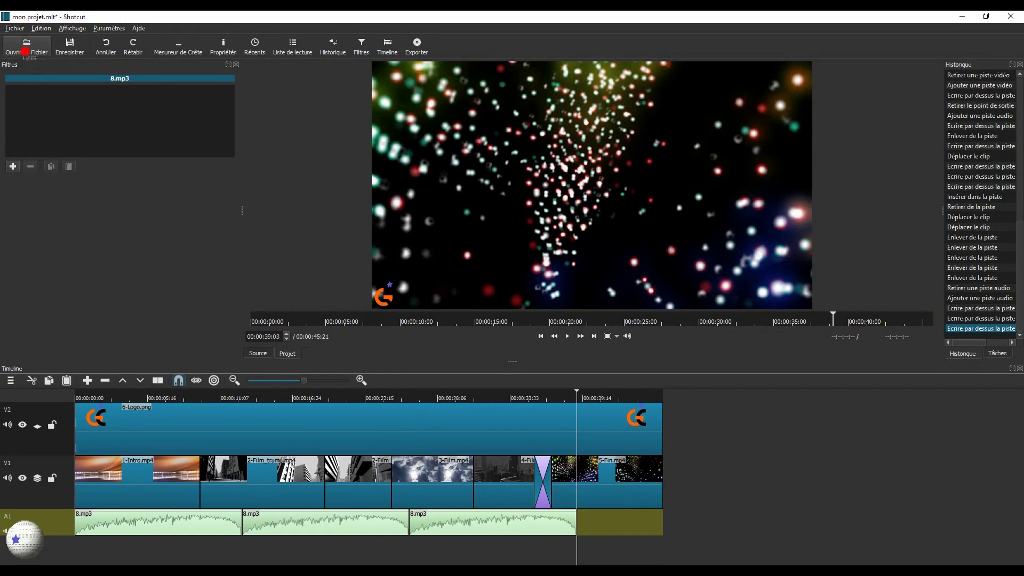
- Open 8.mp3 and place a fourth copy after the third on track A1, extending past the end of the video
{"action": "left_click", "coordinate": [31, 46]}
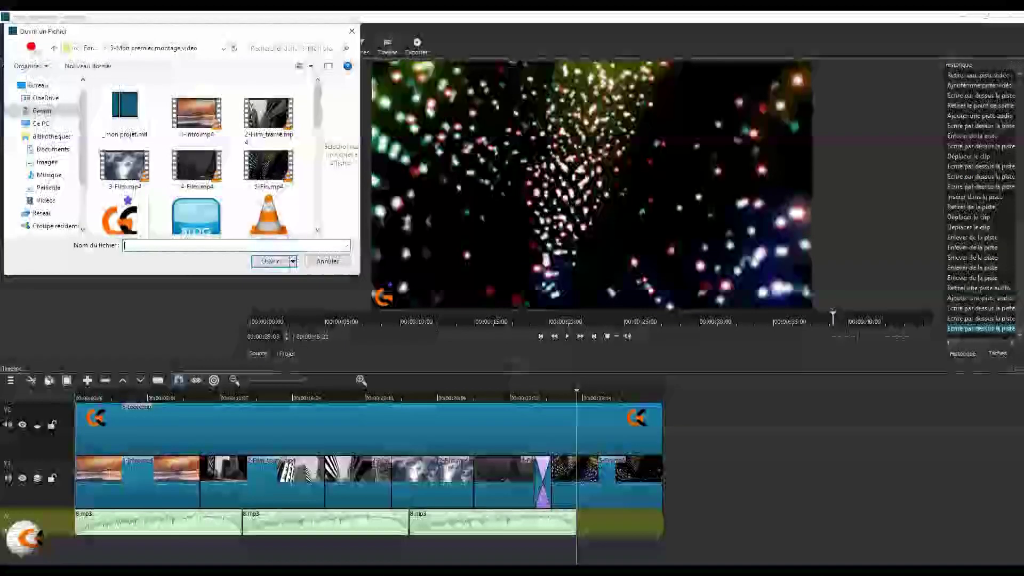
{"action": "double_click", "coordinate": [269, 213]}
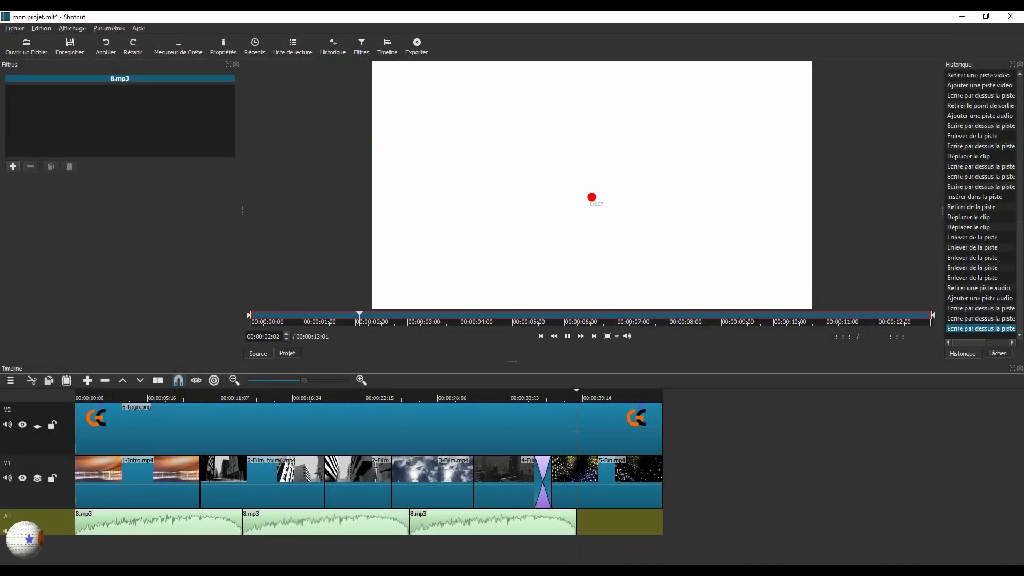
{"action": "left_click_drag", "start_coordinate": [592, 197], "coordinate": [567, 342]}
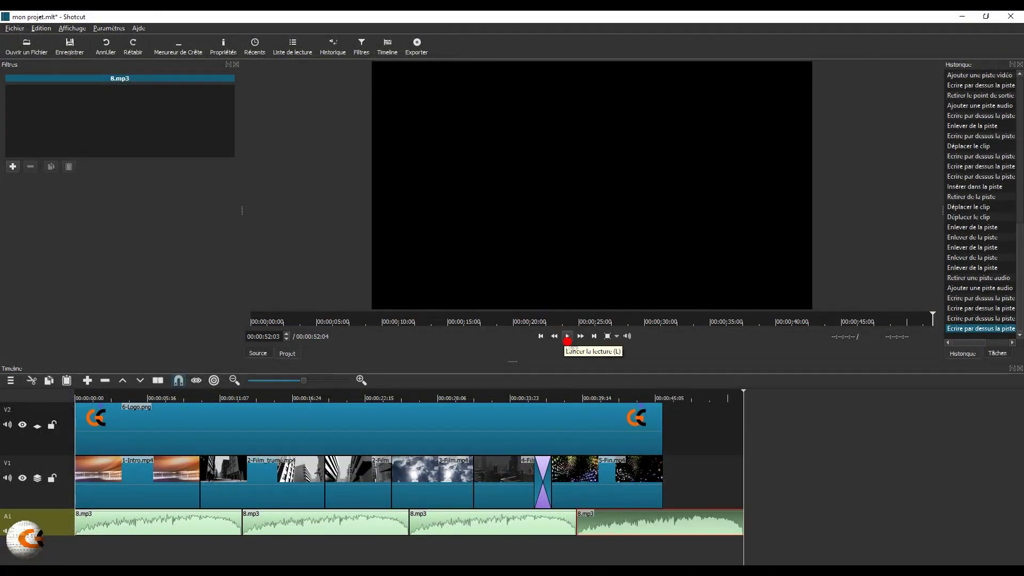
{"action": "left_click", "coordinate": [567, 341]}
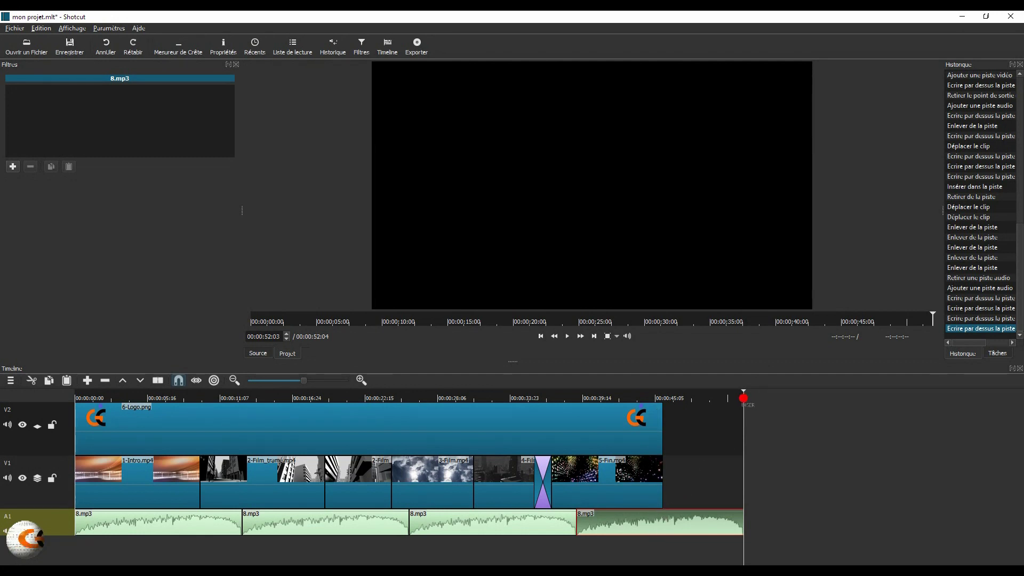
- Split the fourth 8.mp3 clip at the end of the video and delete the part extending past it
{"action": "left_click_drag", "start_coordinate": [725, 404], "coordinate": [668, 410]}
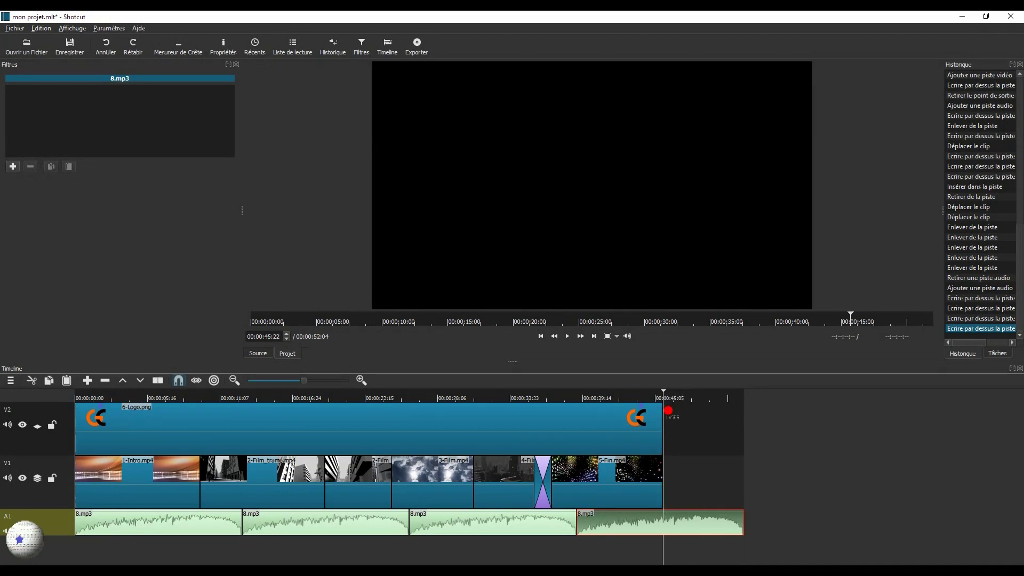
{"action": "right_click", "coordinate": [687, 525]}
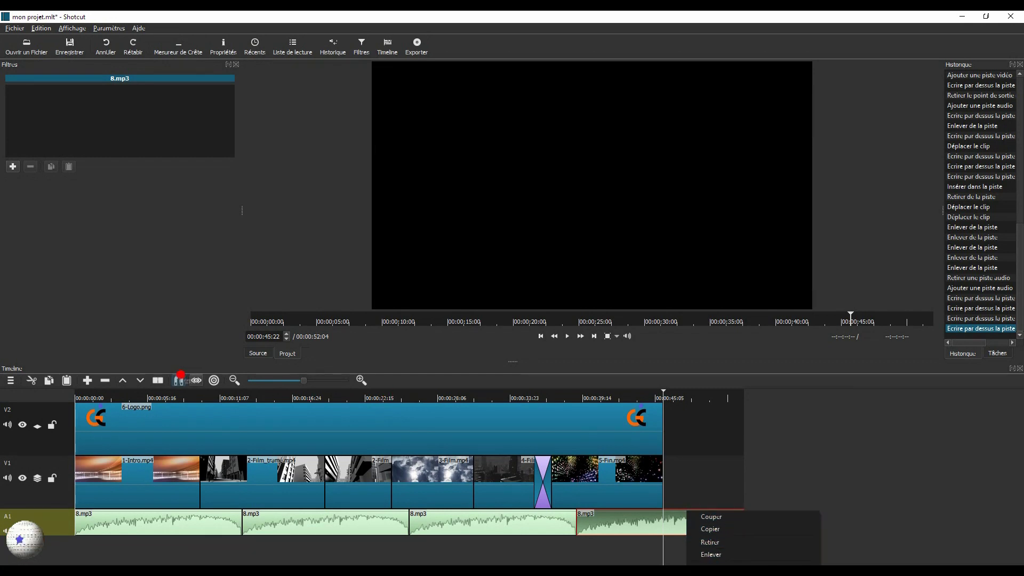
{"action": "left_click", "coordinate": [158, 380]}
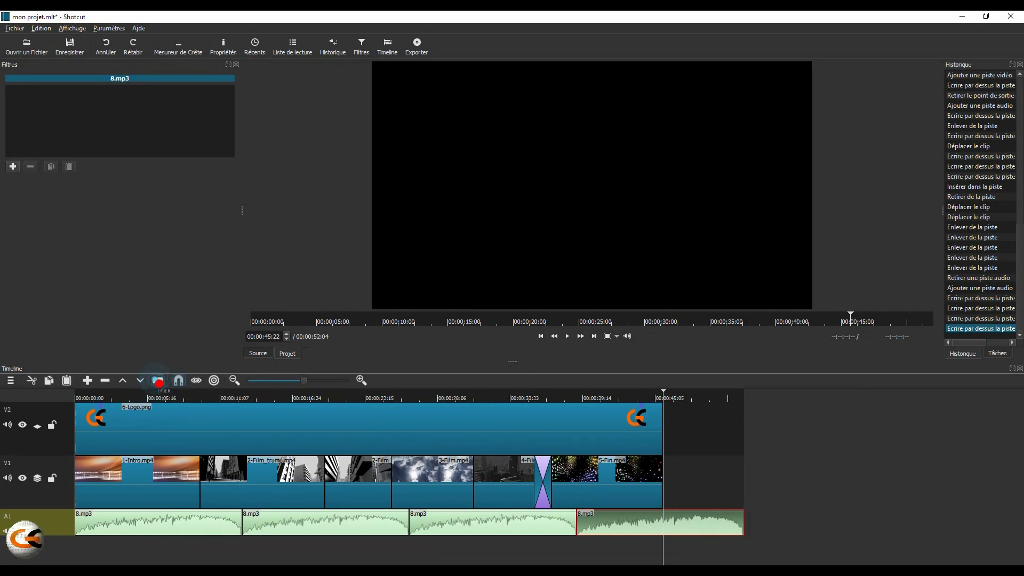
{"action": "left_click", "coordinate": [159, 381]}
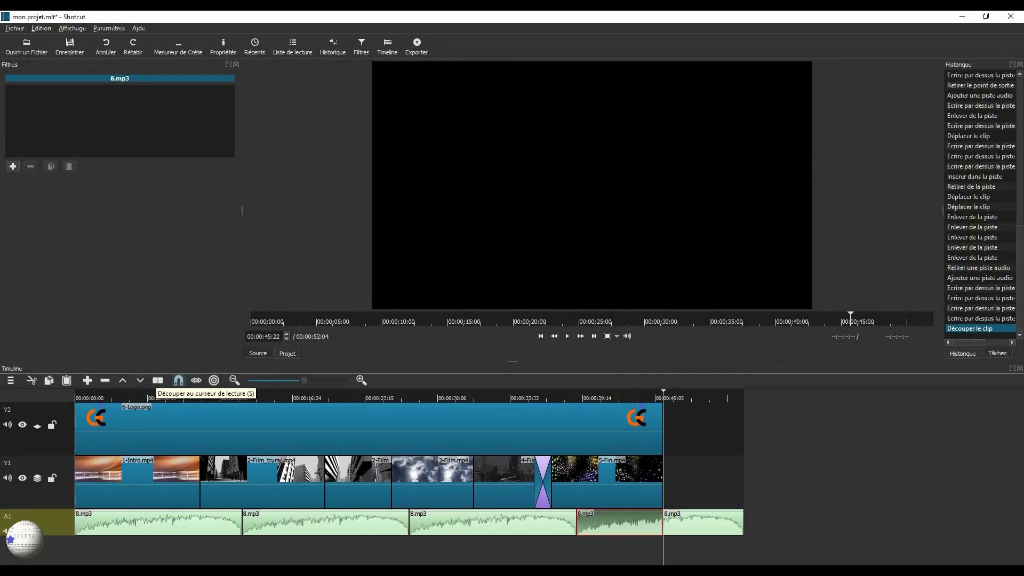
{"action": "left_click", "coordinate": [712, 524]}
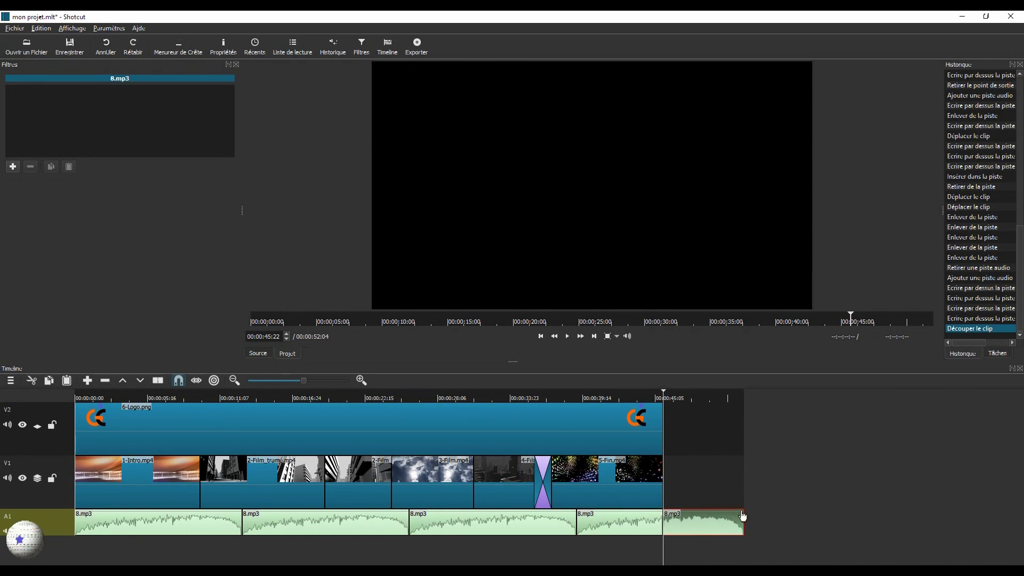
{"action": "left_click", "coordinate": [703, 523]}
{"action": "key", "text": "Delete"}
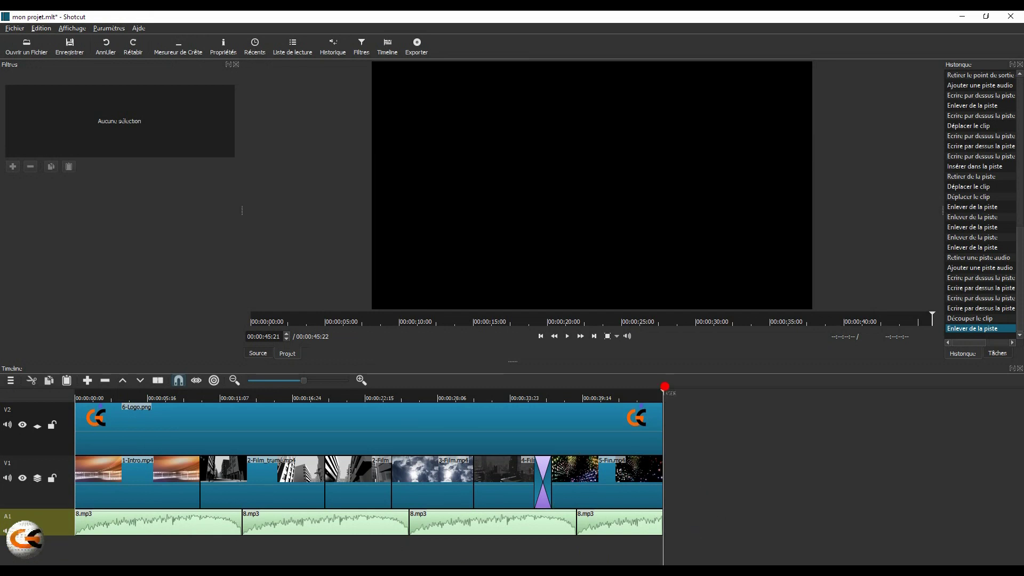
- Play the last seconds of the montage to check how the soundtrack ends
{"action": "left_click_drag", "start_coordinate": [664, 399], "coordinate": [642, 401]}
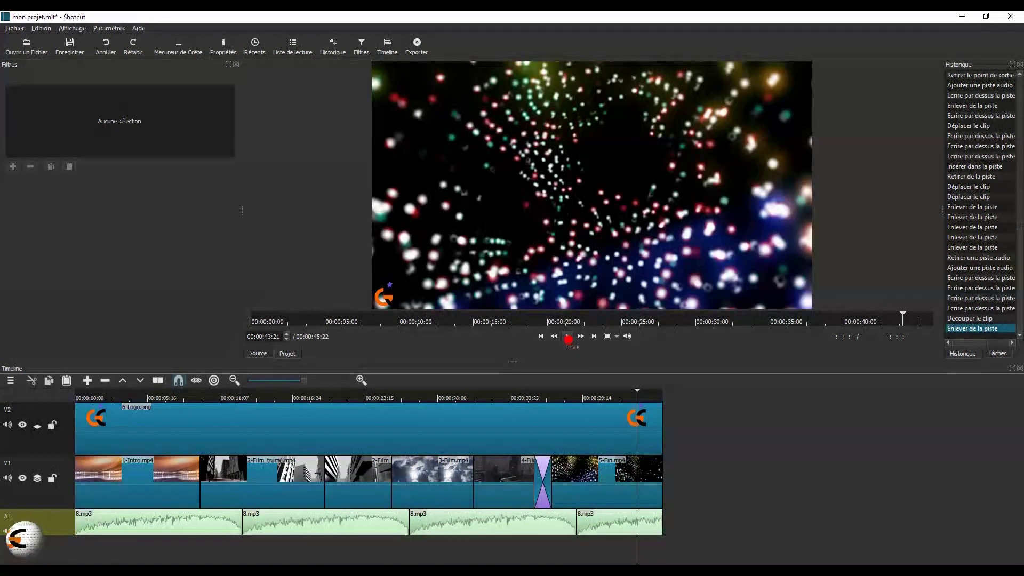
{"action": "left_click", "coordinate": [567, 336]}
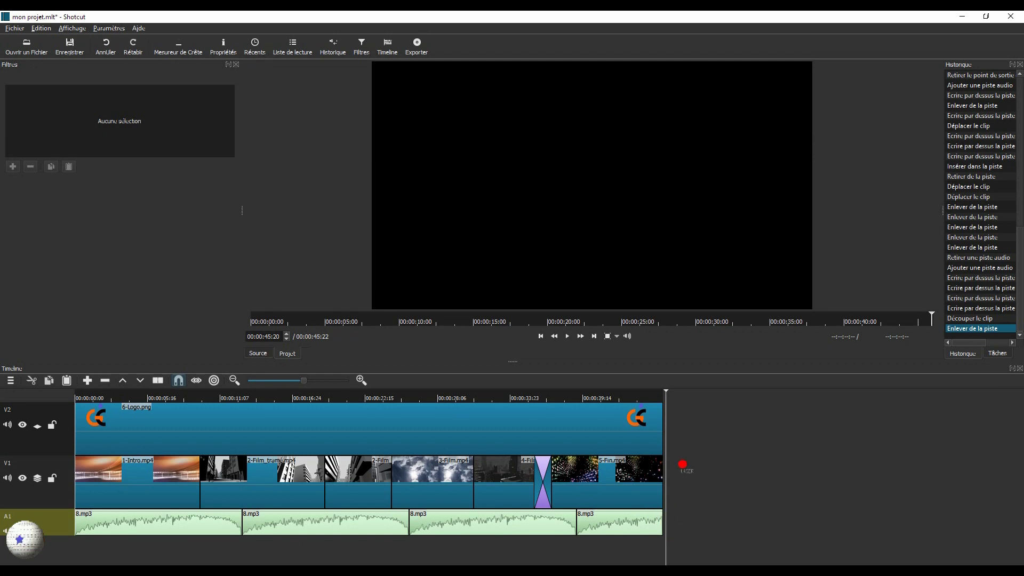
{"action": "left_click_drag", "start_coordinate": [663, 393], "coordinate": [576, 400]}
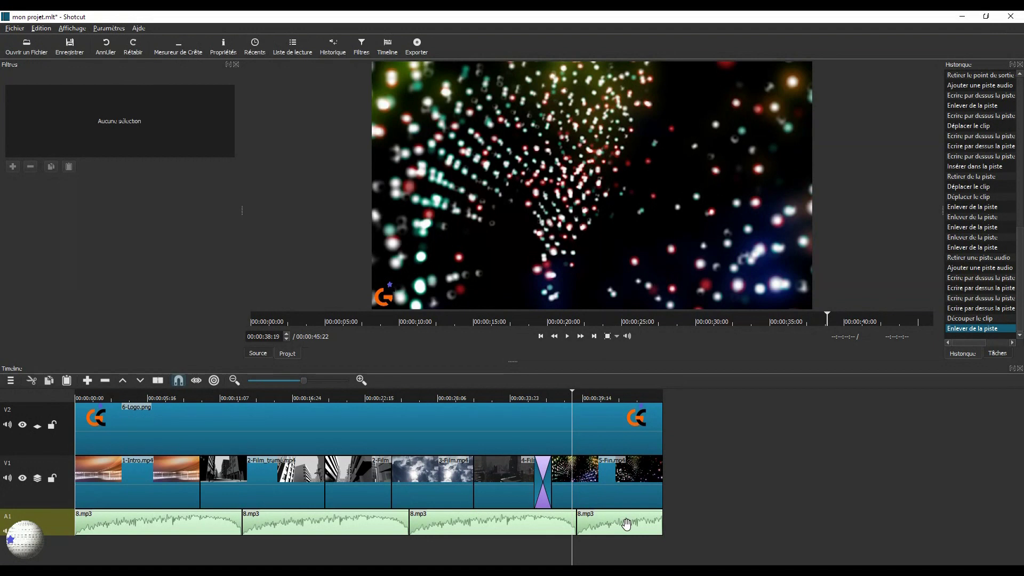
- Add the audio filter "Fondu audio sortant" to the last 8.mp3 clip on track A1
{"action": "left_click", "coordinate": [627, 524]}
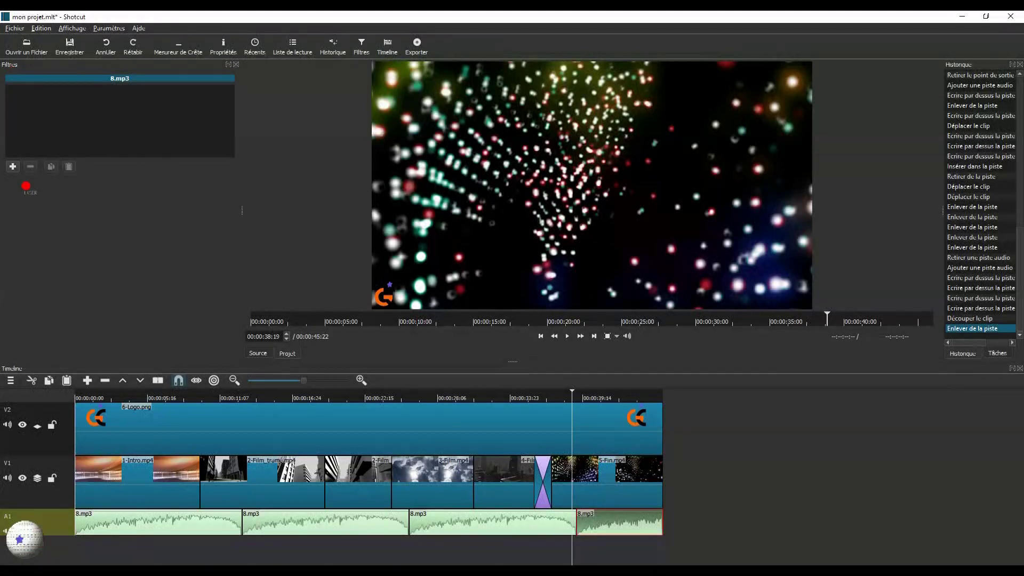
{"action": "left_click", "coordinate": [13, 167]}
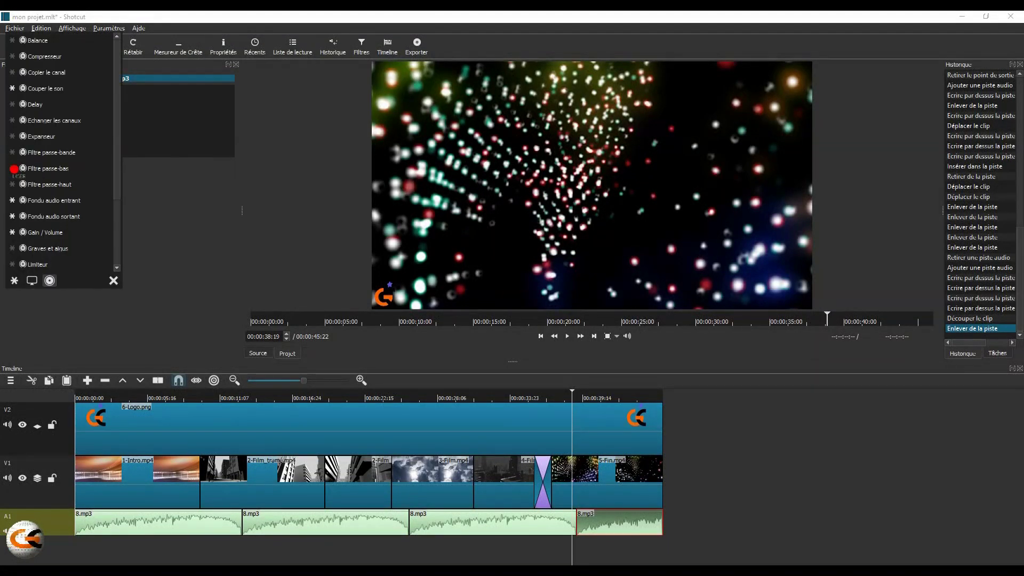
{"action": "left_click", "coordinate": [30, 283]}
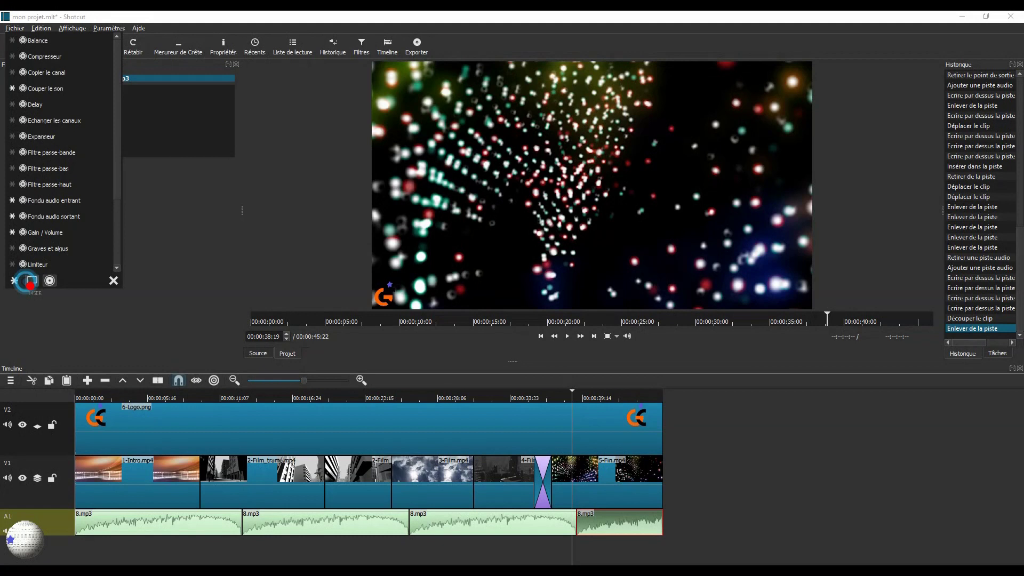
{"action": "left_click", "coordinate": [49, 281]}
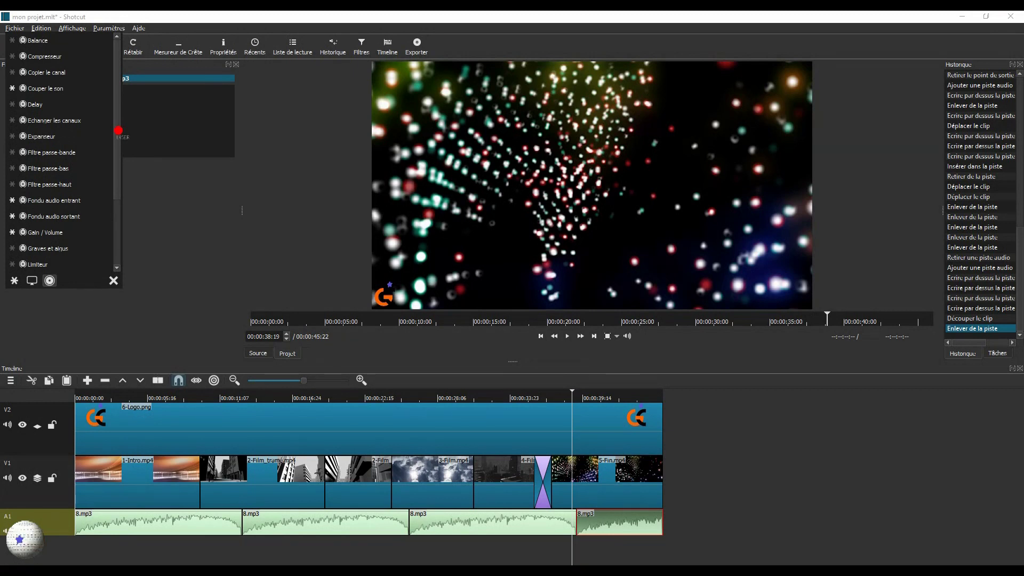
{"action": "left_click_drag", "start_coordinate": [118, 131], "coordinate": [114, 149]}
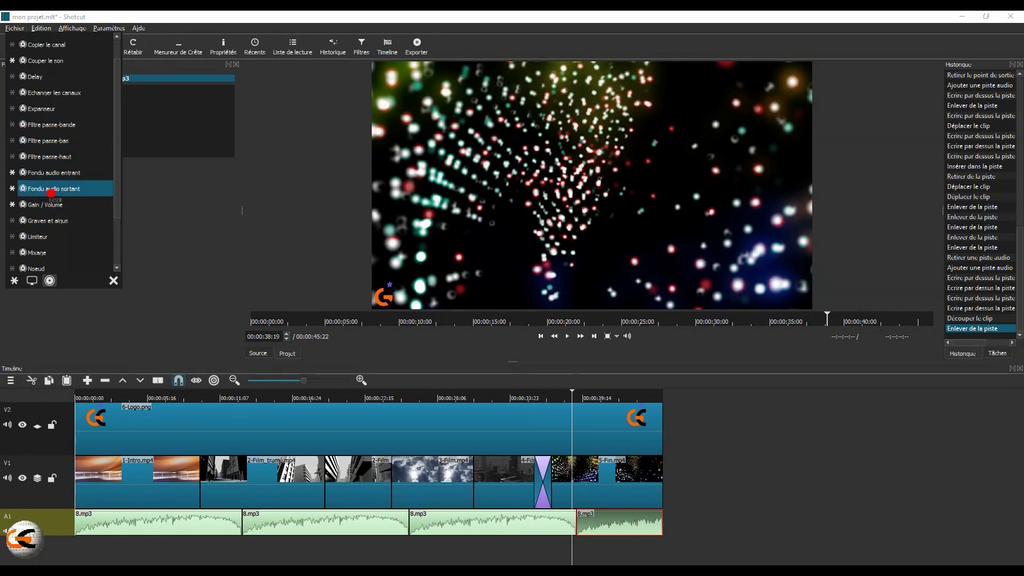
{"action": "left_click", "coordinate": [51, 189]}
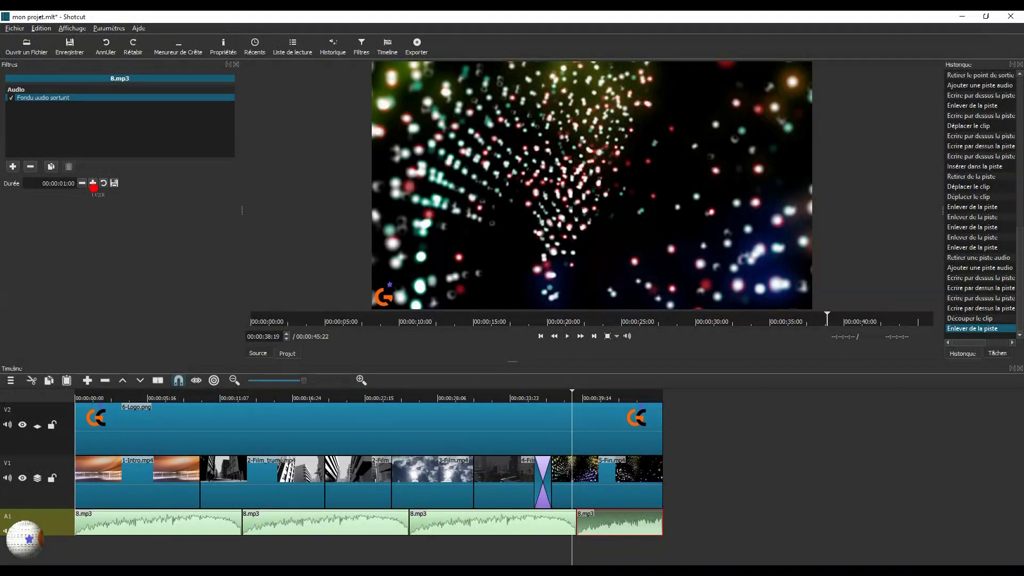
- Set the duration of the last music clip's audio fade-out to 00:00:02:03
{"action": "left_click", "coordinate": [93, 183]}
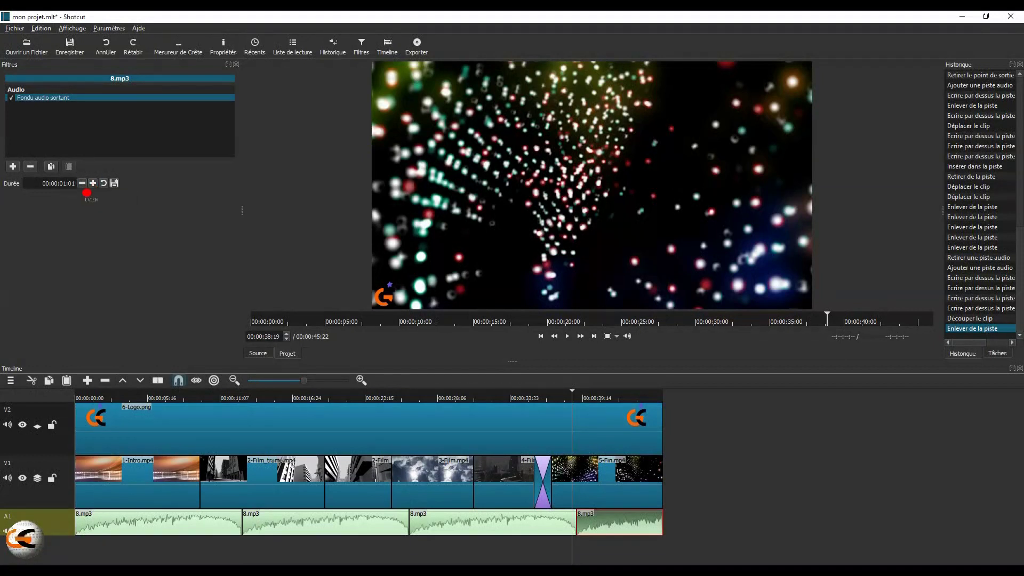
{"action": "left_click", "coordinate": [93, 183]}
{"action": "left_click", "coordinate": [93, 183]}
{"action": "left_click", "coordinate": [93, 183]}
{"action": "left_click", "coordinate": [93, 183]}
{"action": "left_click", "coordinate": [93, 183]}
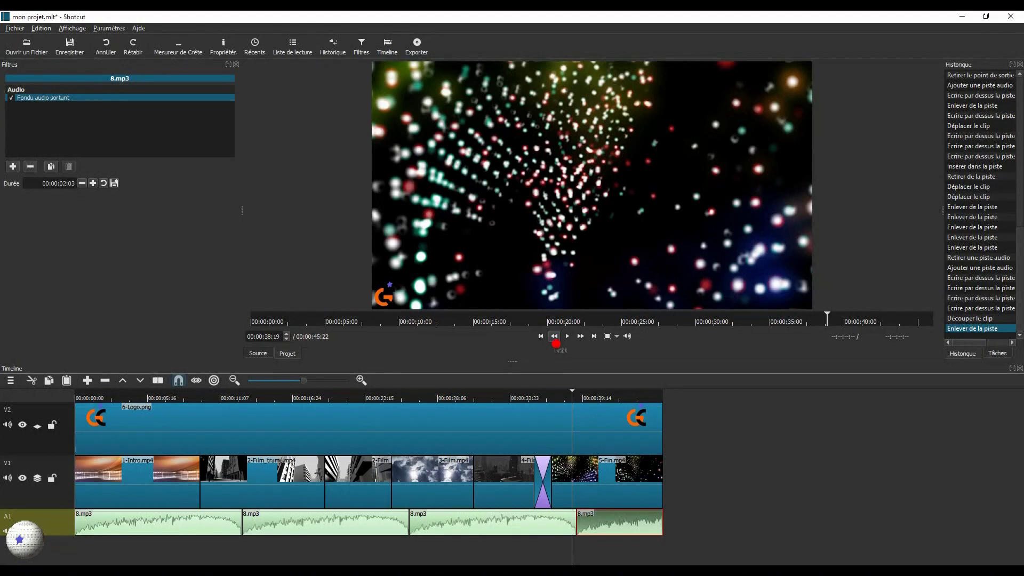
- Play the montage from the beginning to check the intro with its music, and pause it
{"action": "left_click", "coordinate": [555, 342]}
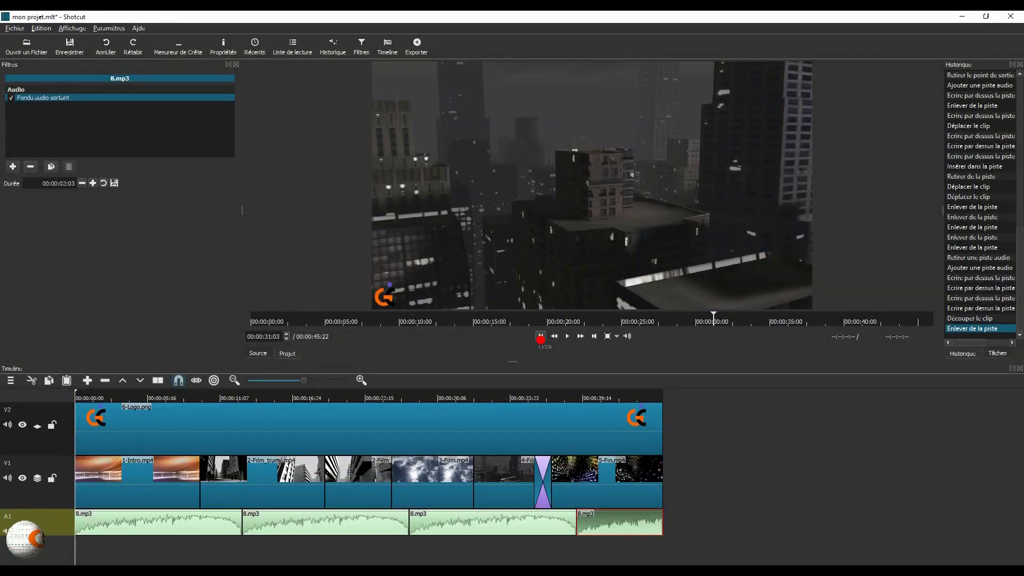
{"action": "left_click", "coordinate": [540, 338]}
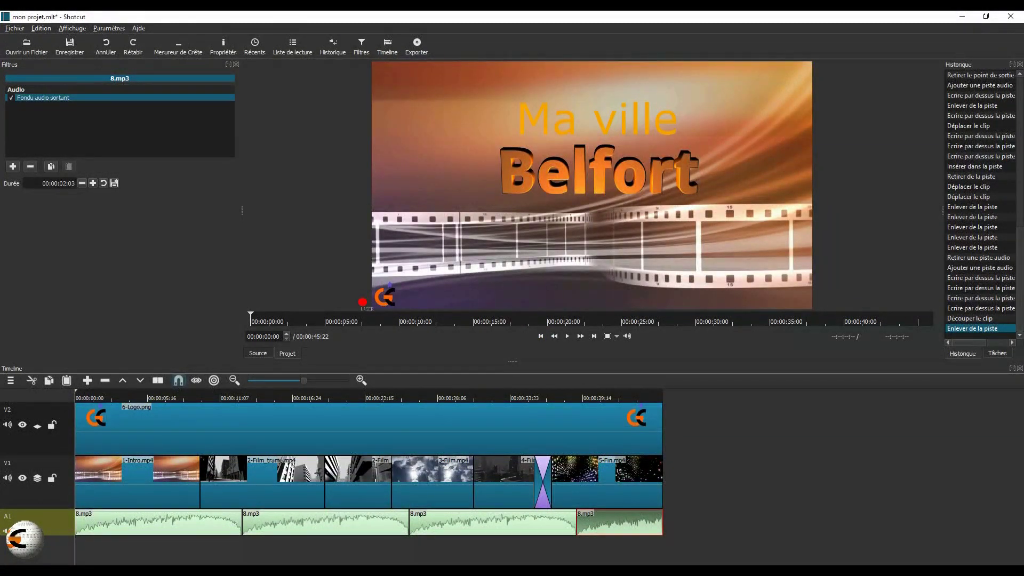
{"action": "left_click", "coordinate": [567, 336]}
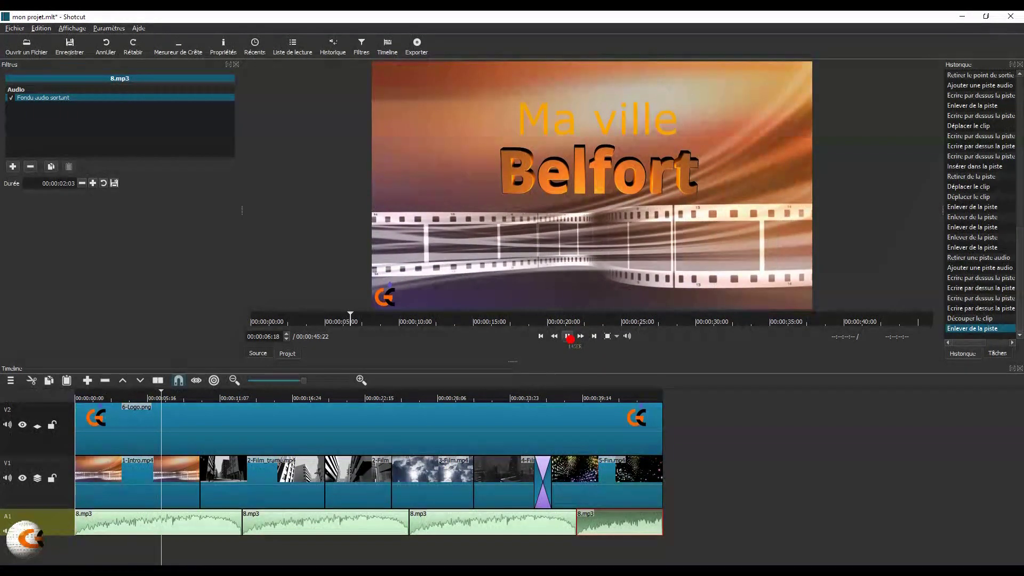
{"action": "left_click", "coordinate": [569, 337]}
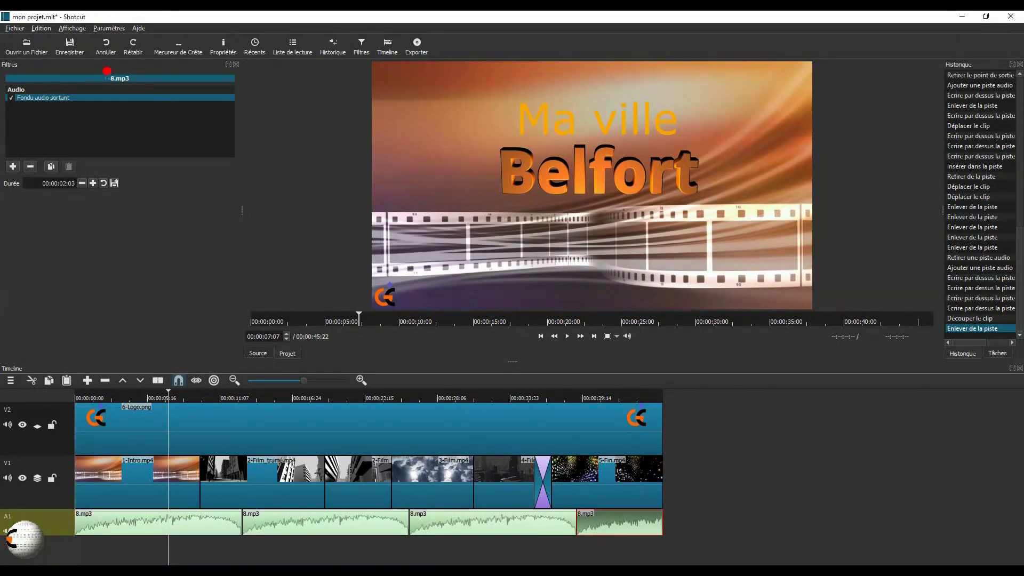
- Save the project as _mon projet.mlt, overwriting the existing file, and check for it in the file-opening dialog
{"action": "left_click", "coordinate": [13, 29]}
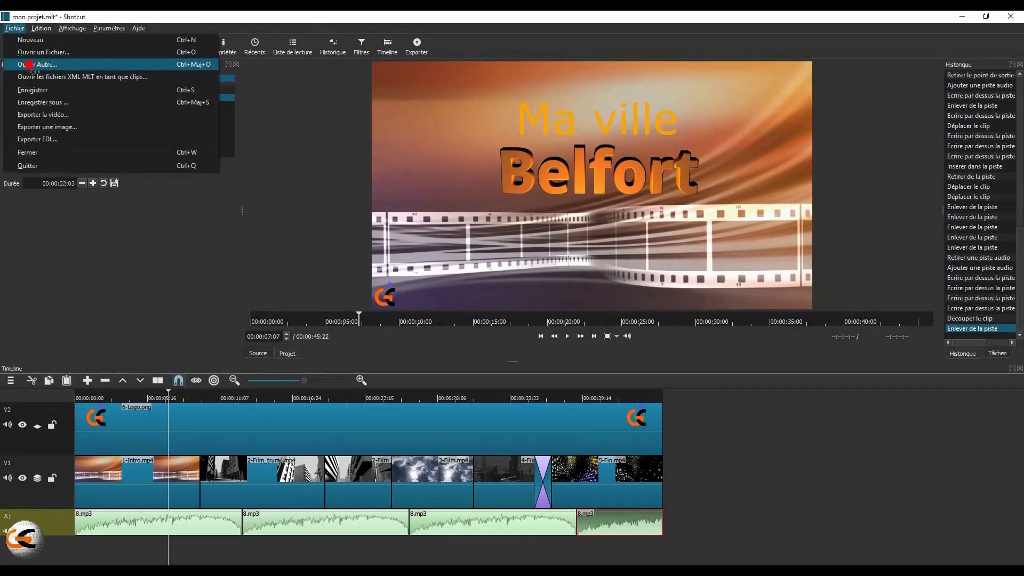
{"action": "left_click", "coordinate": [33, 101]}
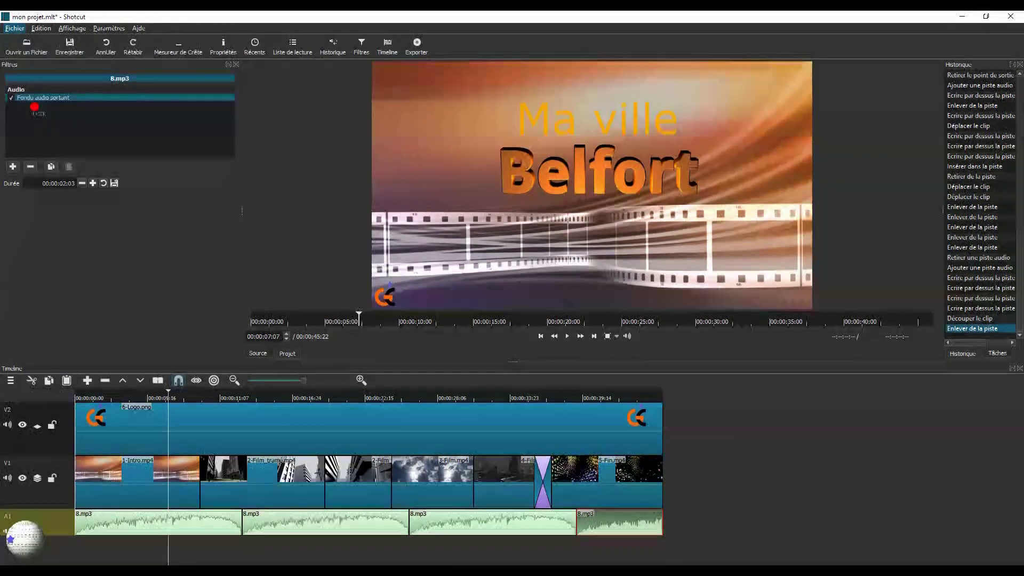
{"action": "left_click", "coordinate": [137, 130]}
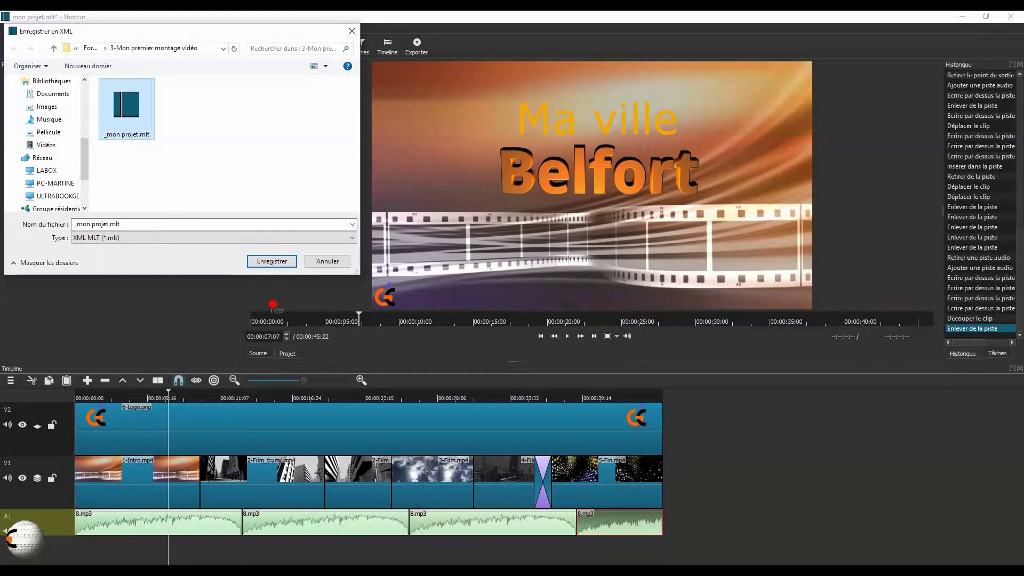
{"action": "left_click", "coordinate": [273, 262]}
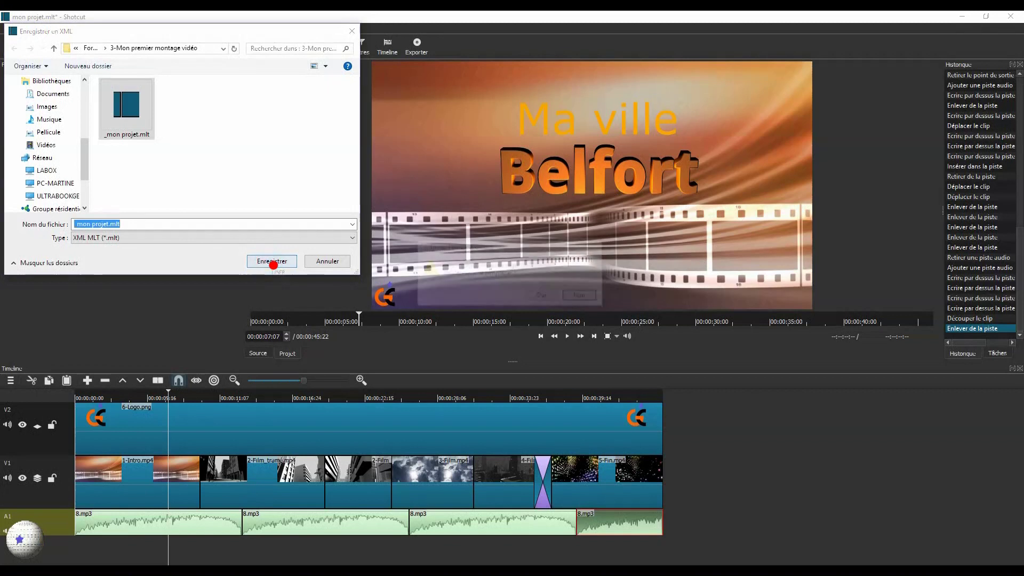
{"action": "left_click", "coordinate": [540, 296]}
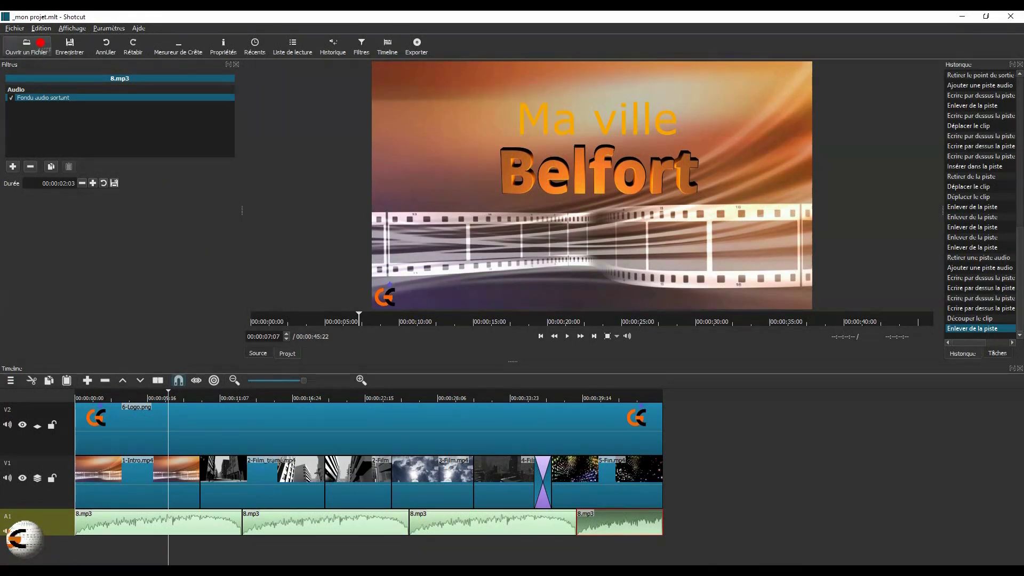
{"action": "left_click", "coordinate": [32, 52]}
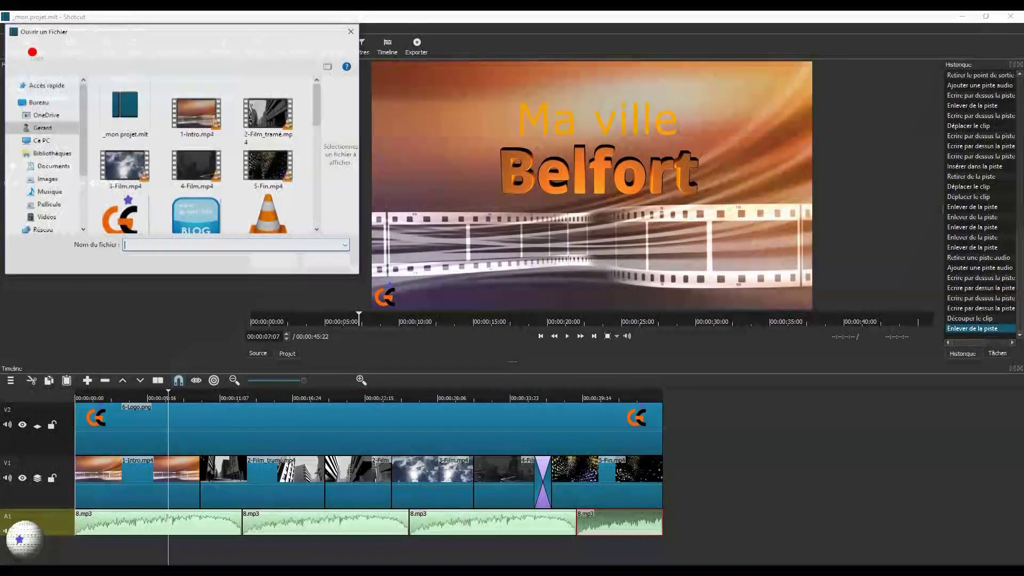
{"action": "left_click", "coordinate": [352, 31]}
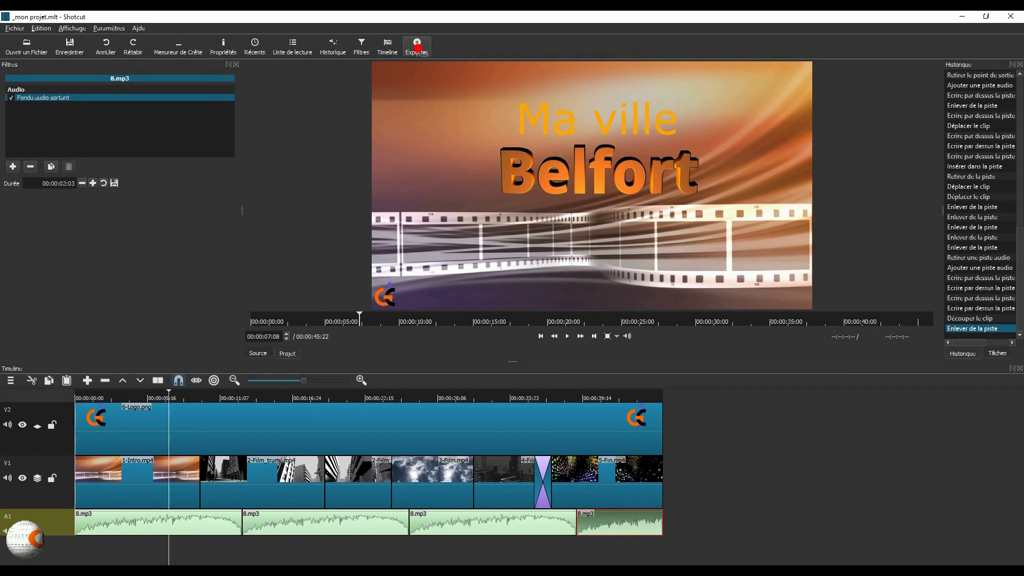
- Show the export settings, enlarge their panel and select the stock preset MPEG-4
{"action": "left_click", "coordinate": [418, 49]}
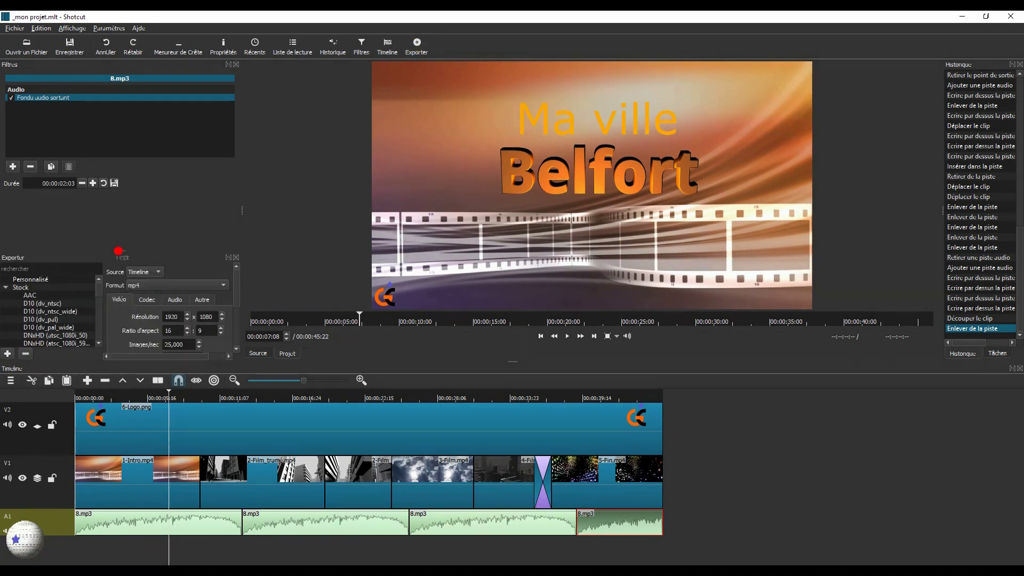
{"action": "left_click_drag", "start_coordinate": [117, 250], "coordinate": [142, 111]}
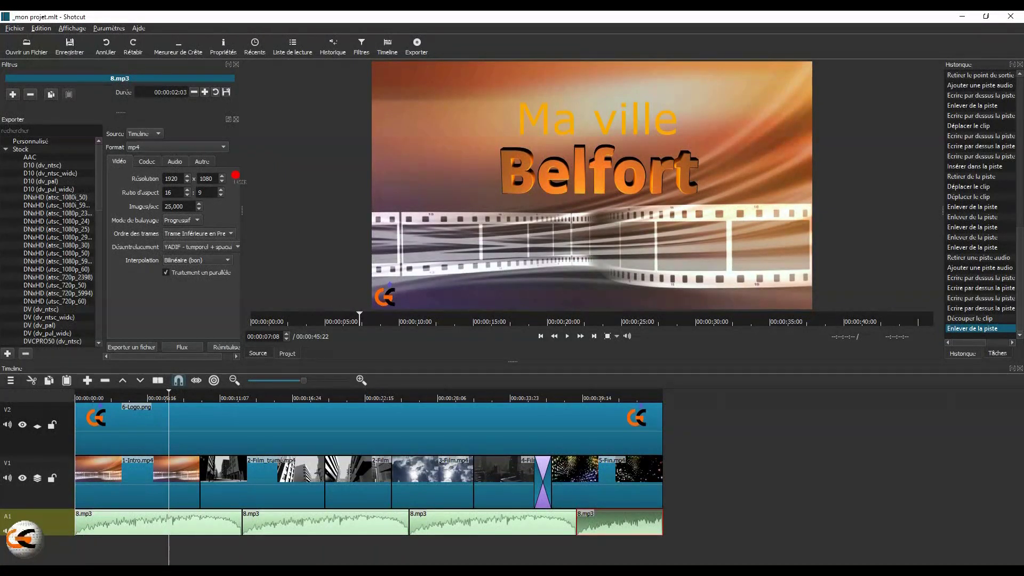
{"action": "scroll", "coordinate": [96, 187], "scroll_direction": "down", "scroll_amount": 3}
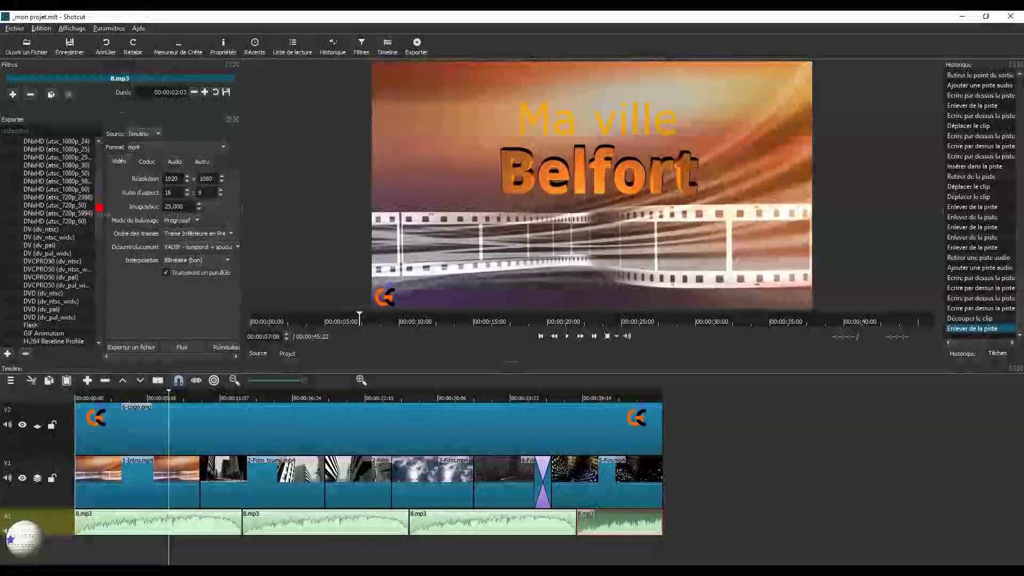
{"action": "left_click_drag", "start_coordinate": [99, 208], "coordinate": [99, 262]}
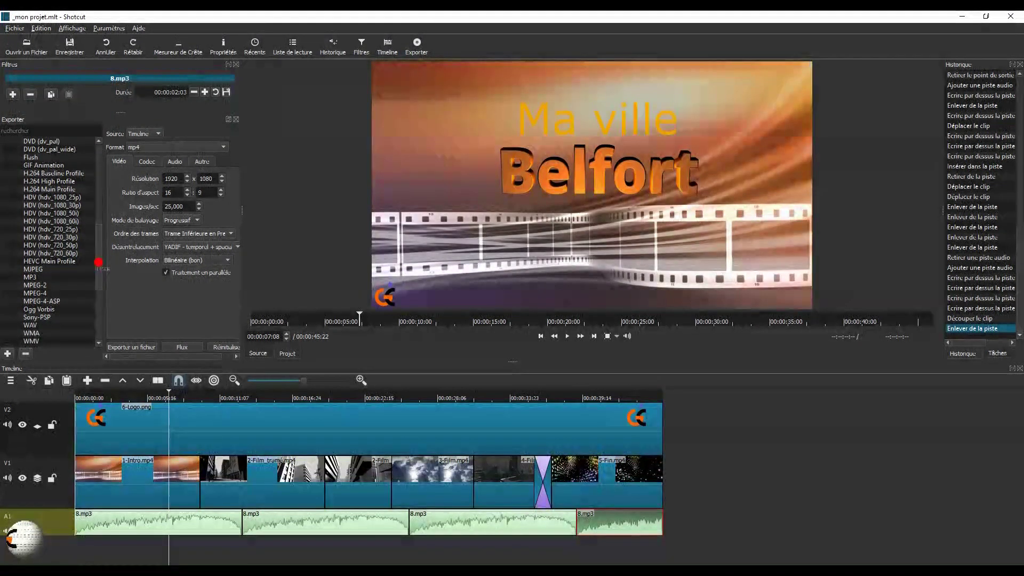
{"action": "left_click_drag", "start_coordinate": [98, 263], "coordinate": [100, 282]}
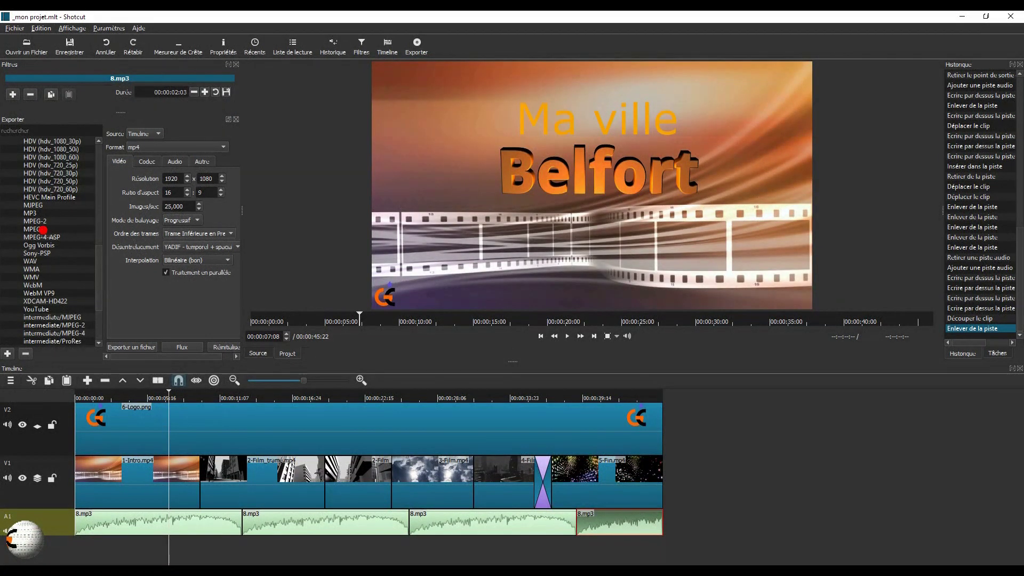
{"action": "left_click", "coordinate": [42, 230]}
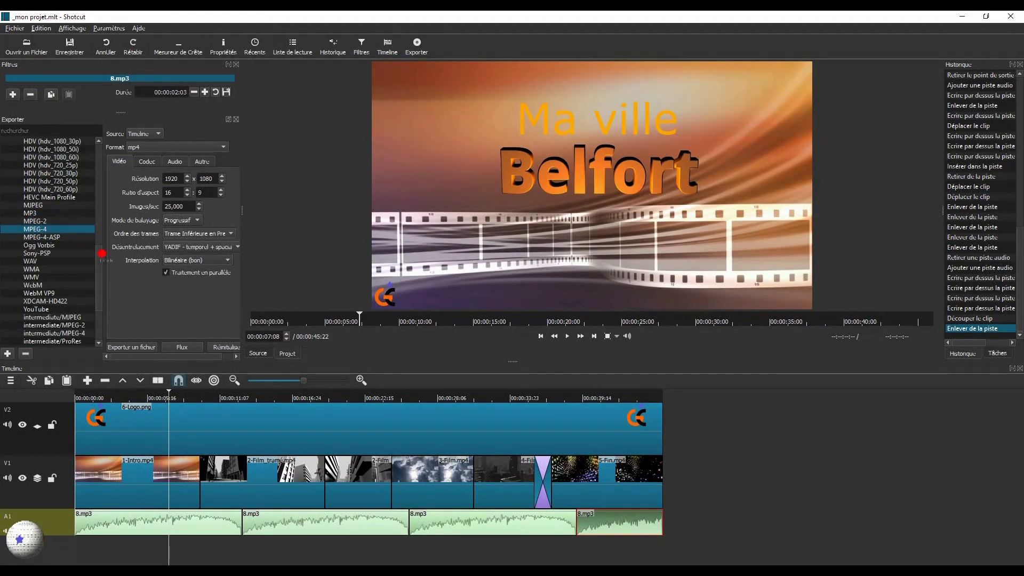
{"action": "left_click_drag", "start_coordinate": [95, 263], "coordinate": [107, 234]}
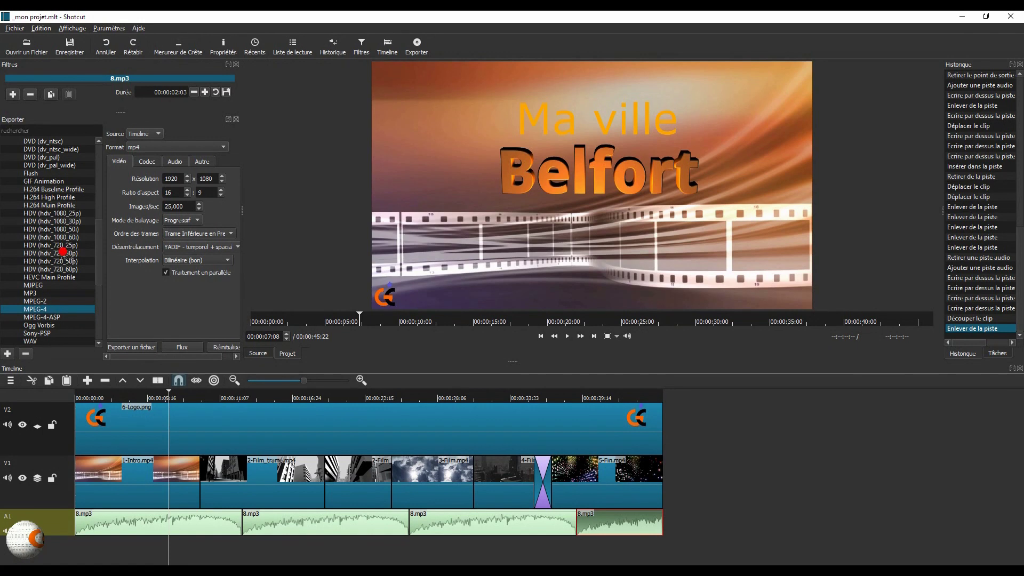
- Select the export preset HDV (hdv_720_25p) and look through the list of available output formats
{"action": "left_click", "coordinate": [52, 246]}
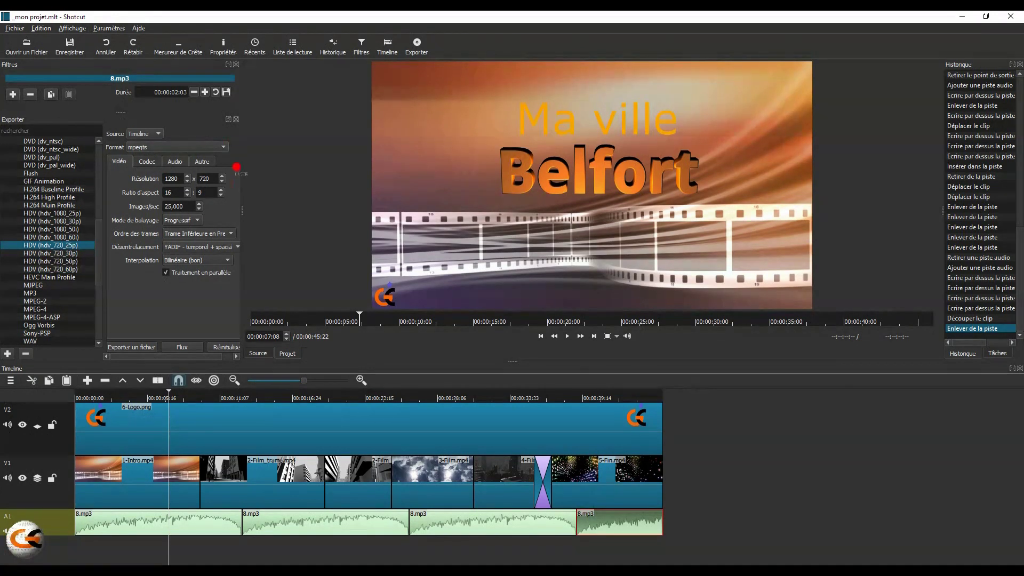
{"action": "left_click", "coordinate": [221, 144]}
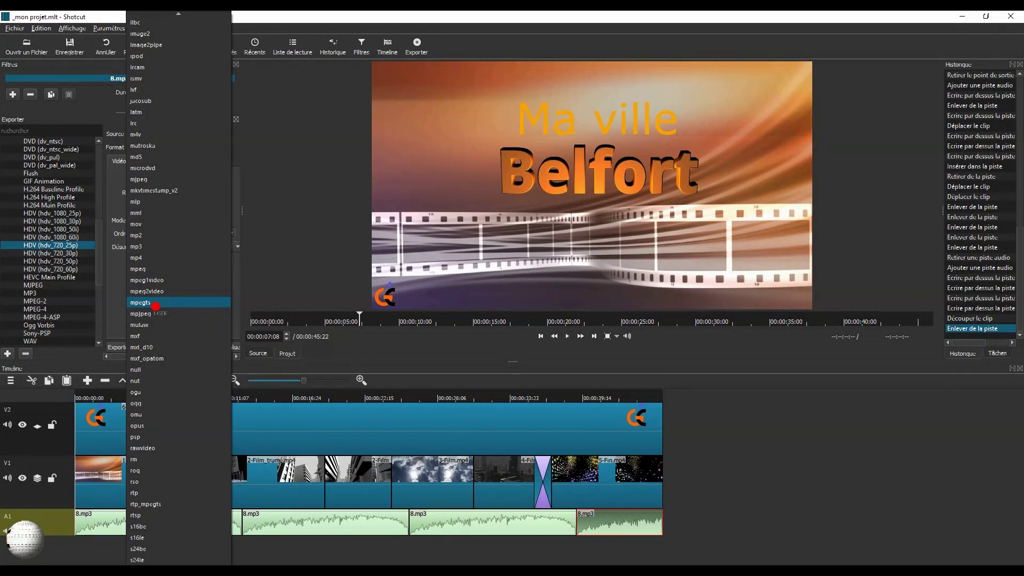
{"action": "mouse_move", "coordinate": [135, 563]}
{"action": "scroll", "coordinate": [160, 493], "scroll_direction": "down", "scroll_amount": 10}
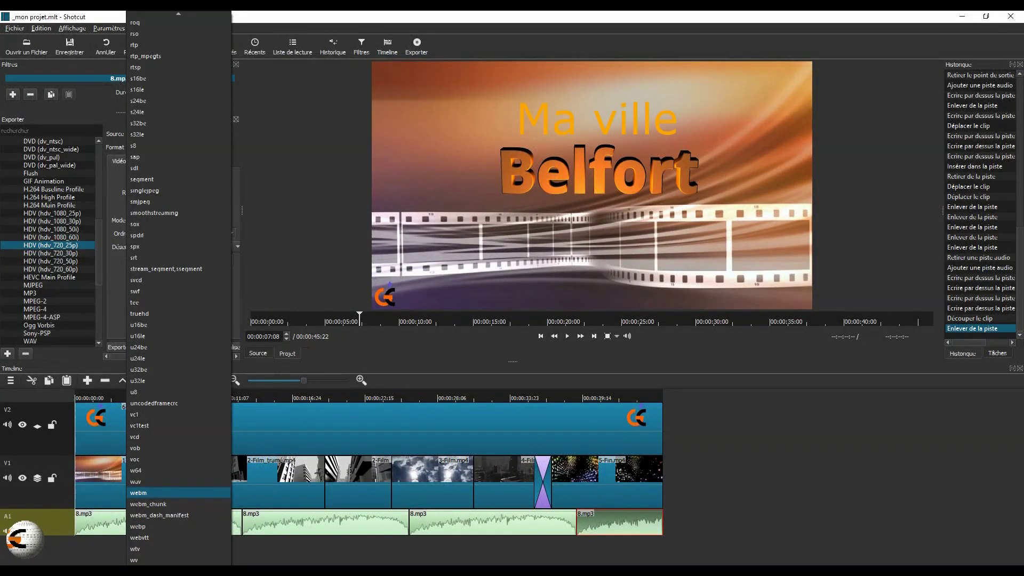
{"action": "scroll", "coordinate": [179, 288], "scroll_direction": "up", "scroll_amount": 20}
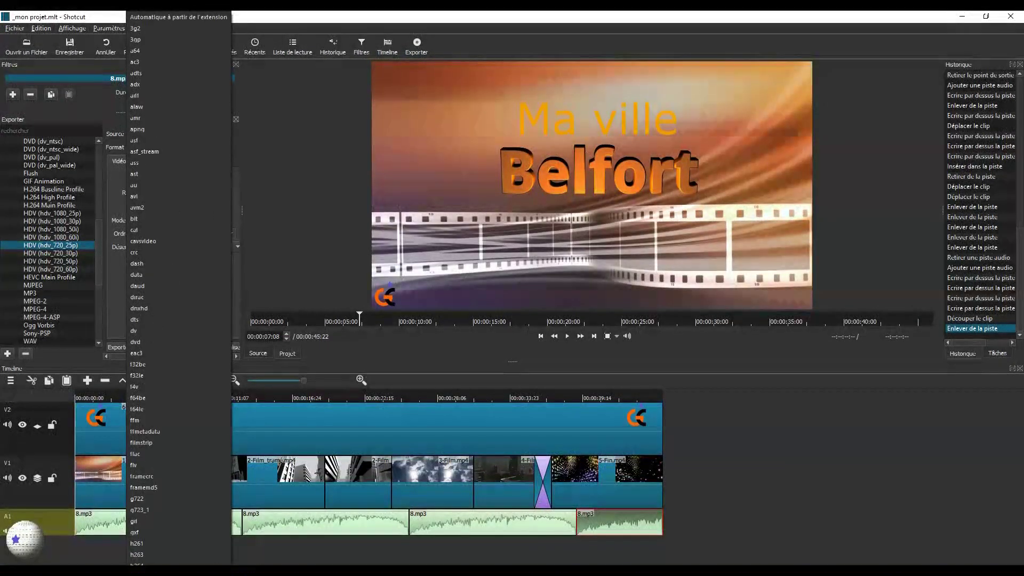
{"action": "scroll", "coordinate": [178, 288], "scroll_direction": "down", "scroll_amount": 8}
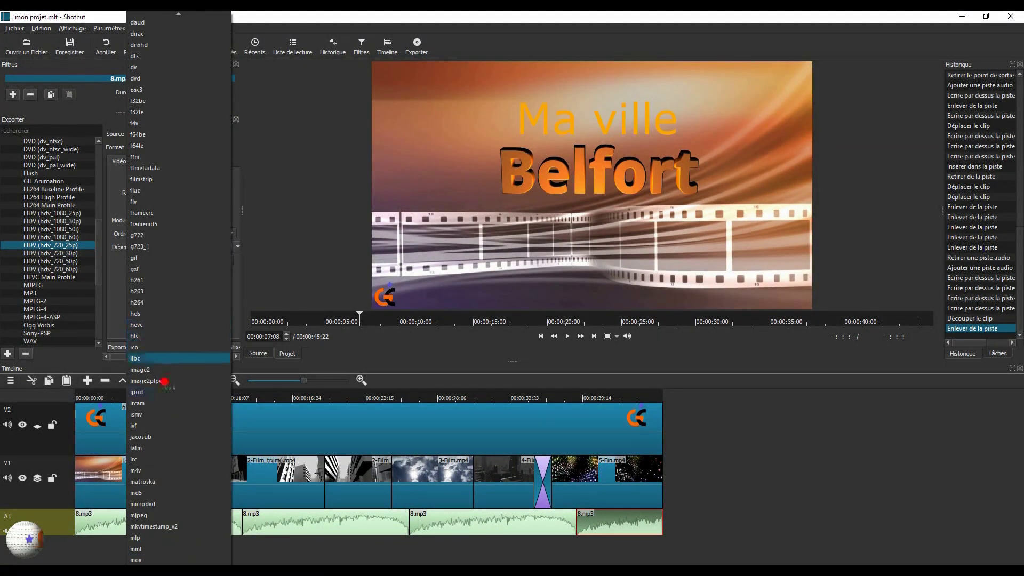
{"action": "scroll", "coordinate": [158, 465], "scroll_direction": "down", "scroll_amount": 4}
{"action": "scroll", "coordinate": [158, 466], "scroll_direction": "down", "scroll_amount": 4}
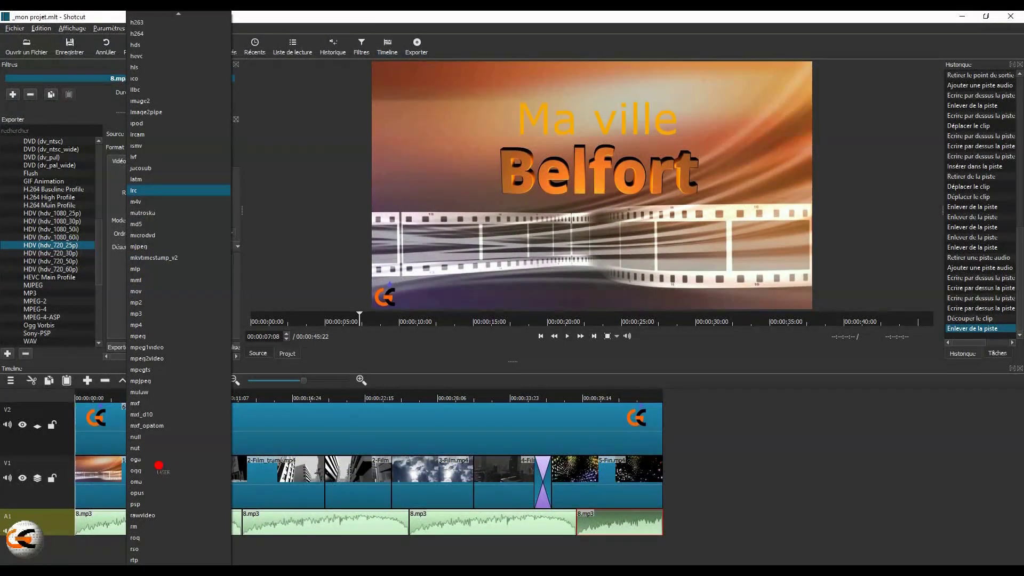
{"action": "scroll", "coordinate": [158, 465], "scroll_direction": "down", "scroll_amount": 1}
{"action": "left_click", "coordinate": [218, 358]}
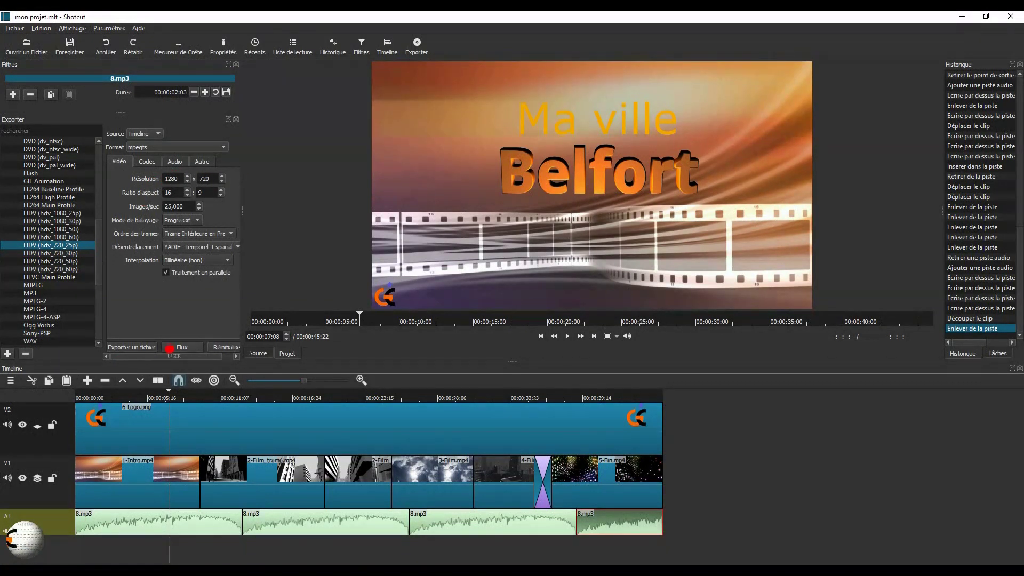
- Export the montage to a file named _mon film.m2t in the 3-Mon premier montage vidéo folder
{"action": "left_click", "coordinate": [135, 348]}
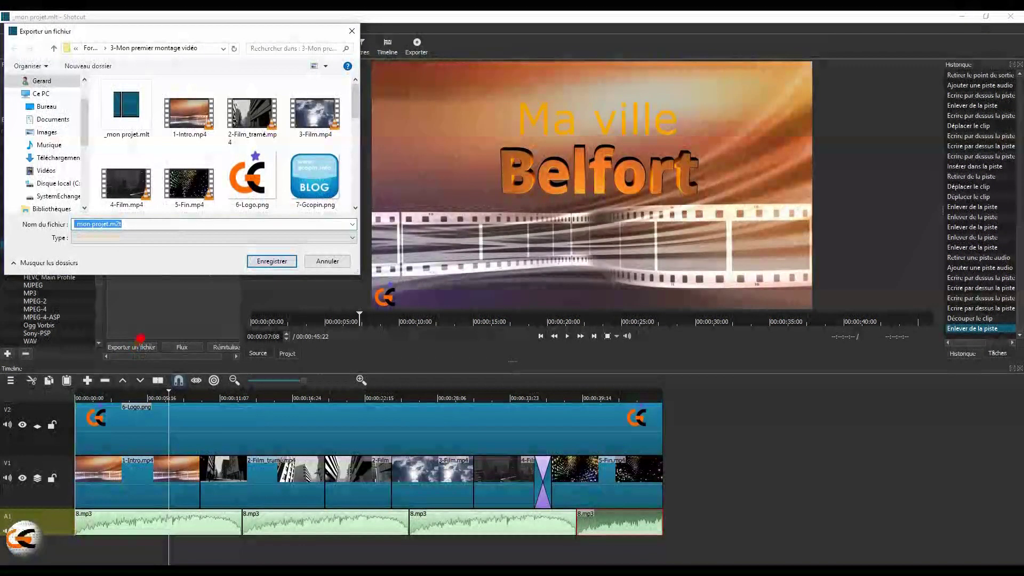
{"action": "left_click_drag", "start_coordinate": [107, 224], "coordinate": [61, 229]}
{"action": "left_click", "coordinate": [79, 223]}
{"action": "left_click_drag", "start_coordinate": [76, 225], "coordinate": [103, 222]}
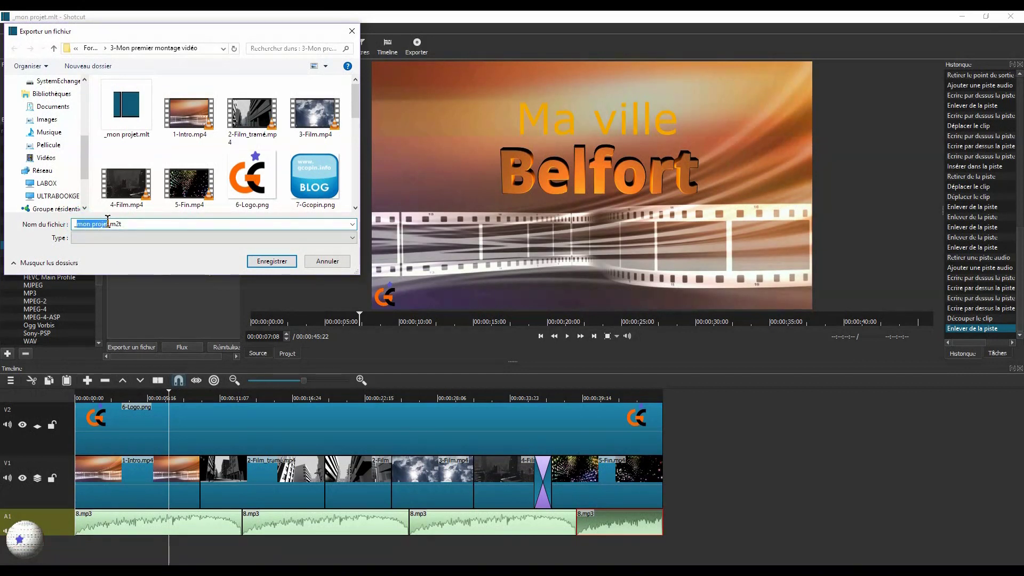
{"action": "type", "text": "_mo"}
{"action": "left_click", "coordinate": [268, 261]}
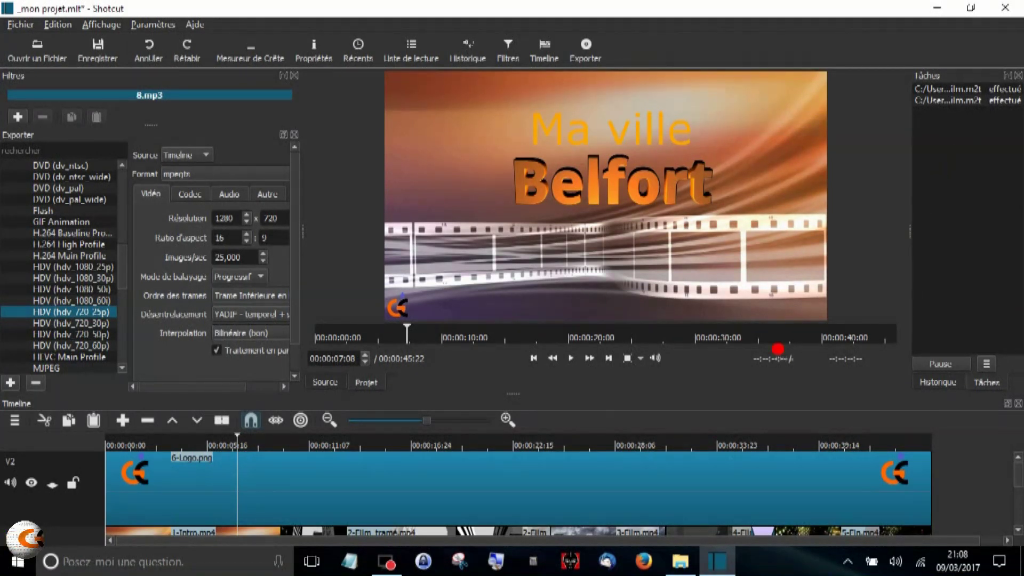
- Switch to File Explorer, play the exported _mon film.m2t in the media player and maximize its window
{"action": "left_click", "coordinate": [686, 564]}
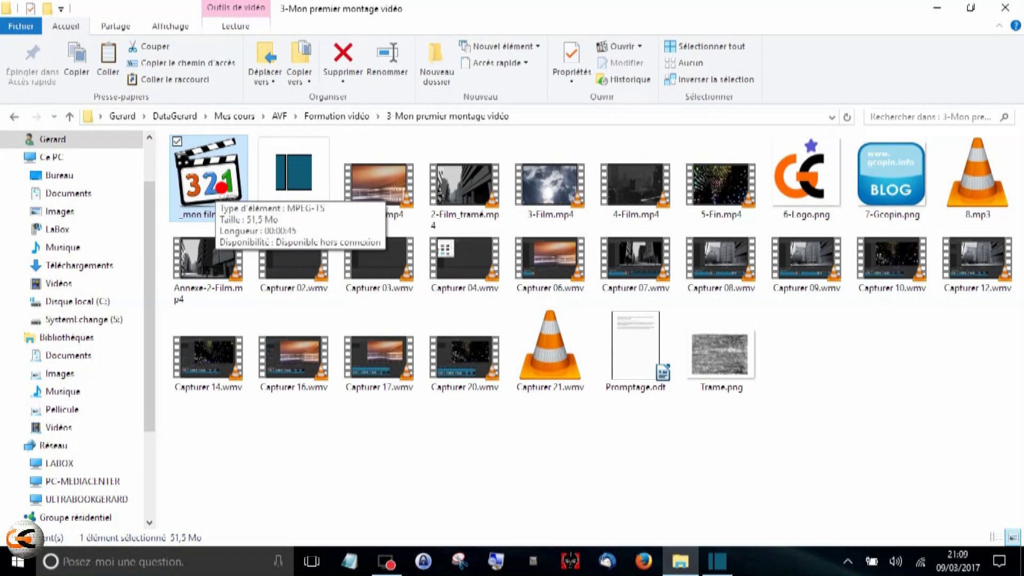
{"action": "double_click", "coordinate": [221, 188]}
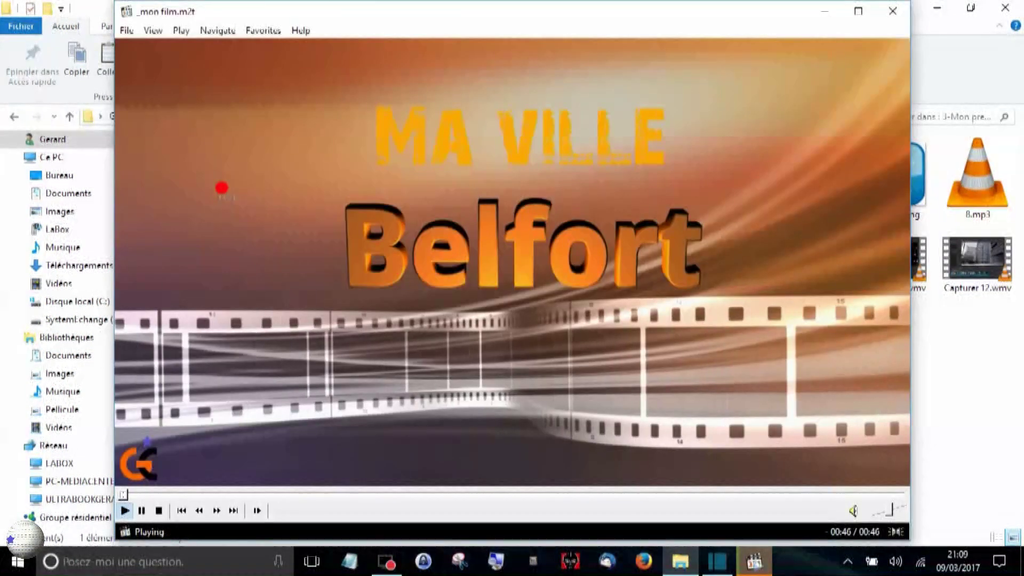
{"action": "left_click", "coordinate": [872, 16]}
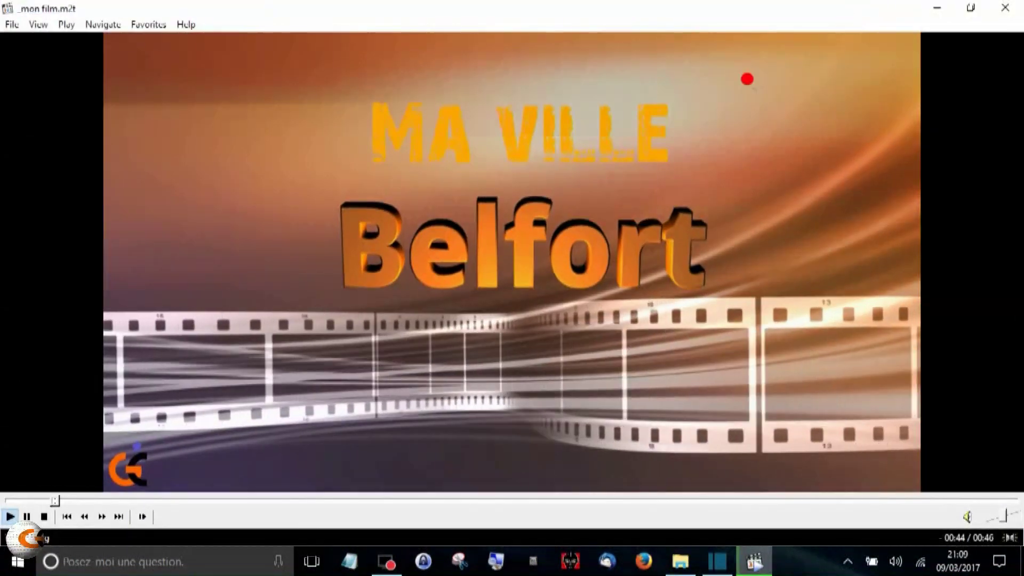